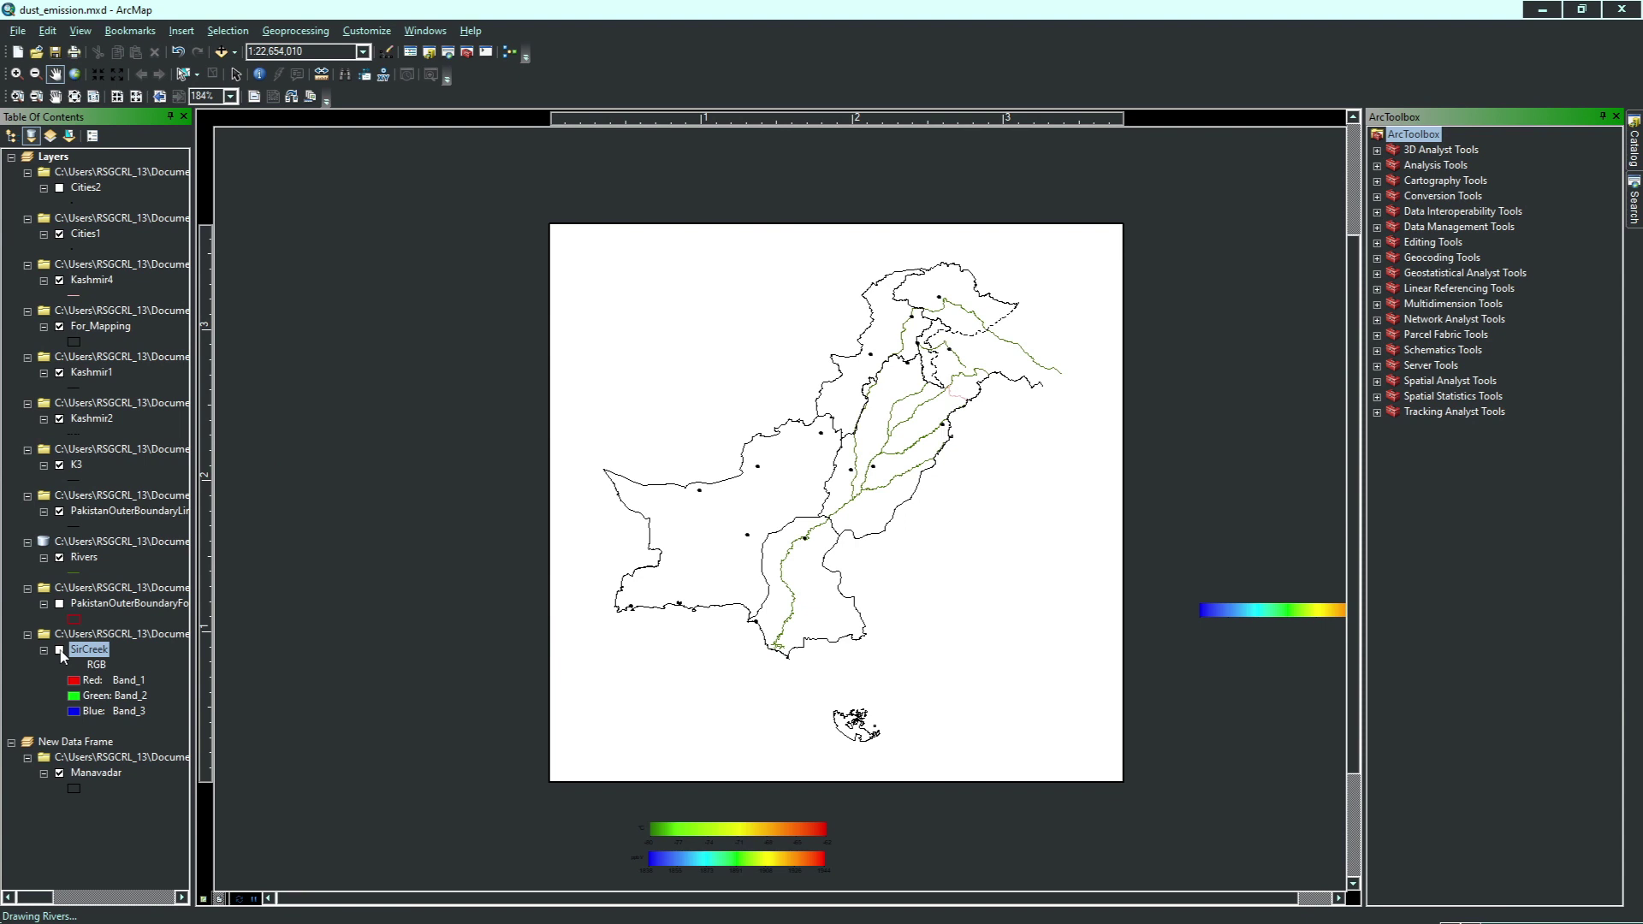
Turn on the SirCreek layer so it draws in the Pakistan map layout
{"action": "left_click", "coordinate": [59, 649]}
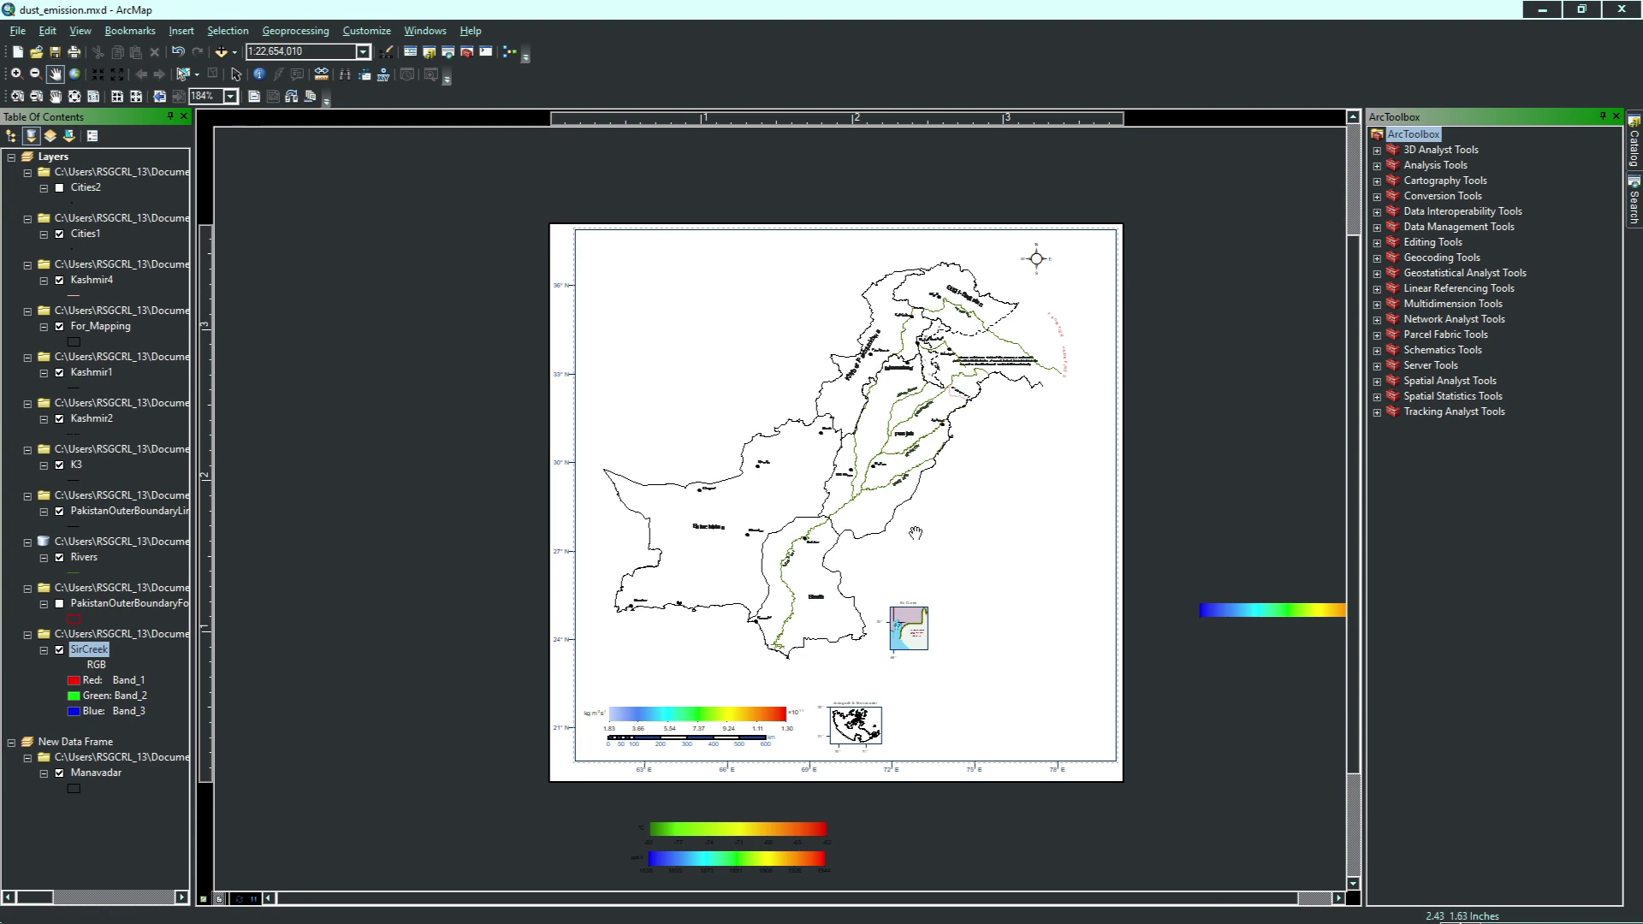
{"action": "scroll", "coordinate": [898, 531], "scroll_direction": "down", "scroll_amount": 2}
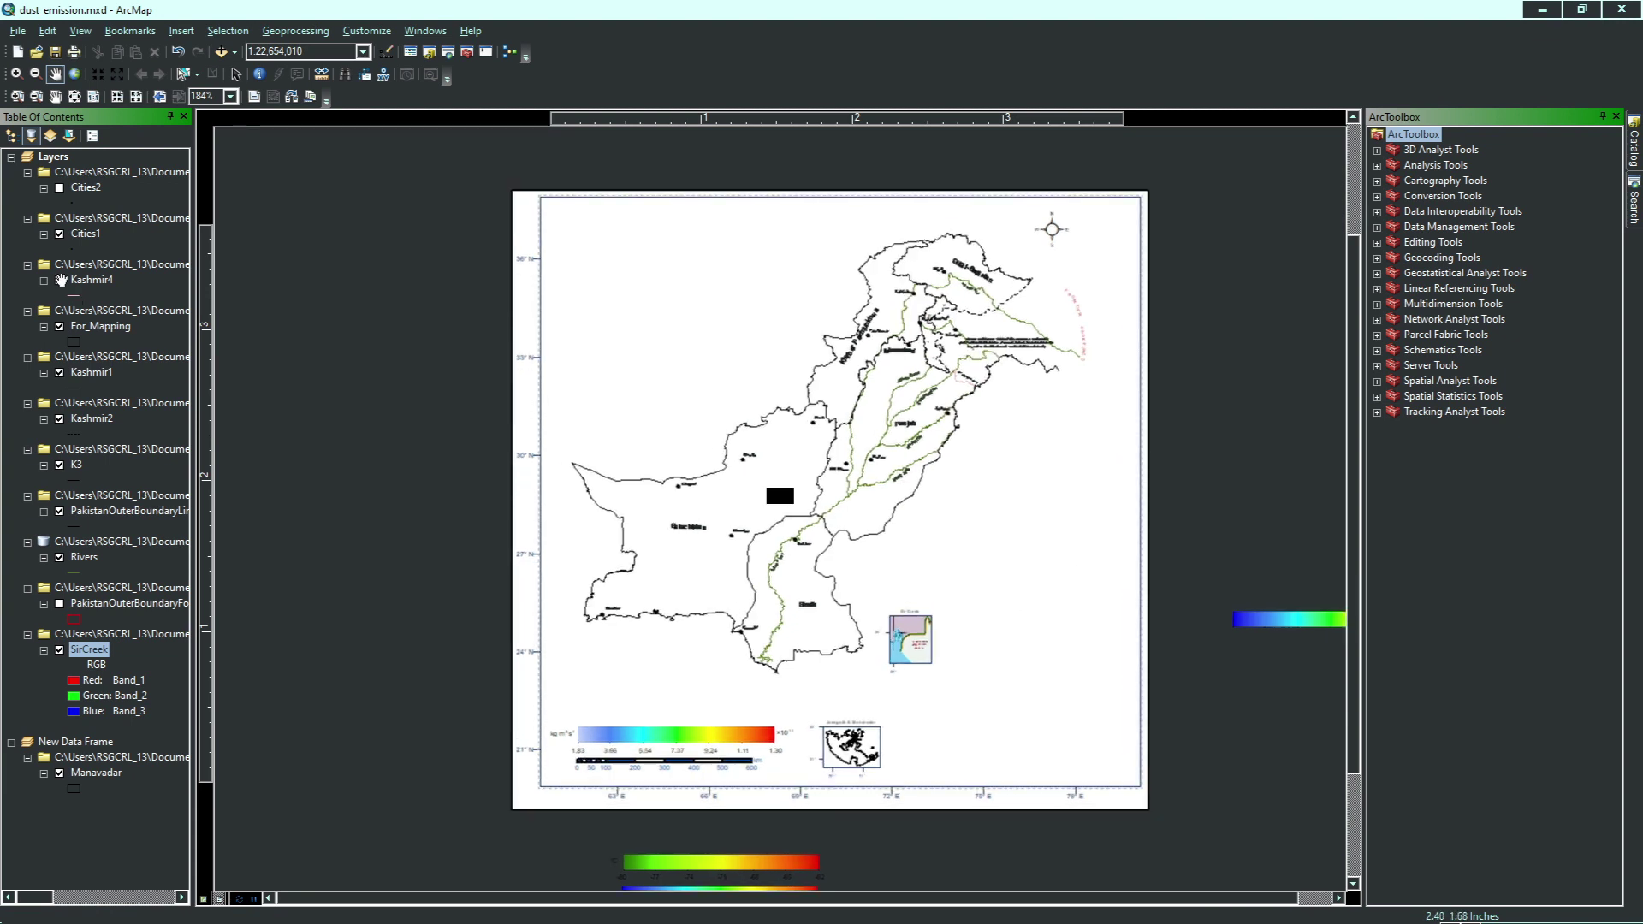
{"action": "left_click", "coordinate": [59, 280]}
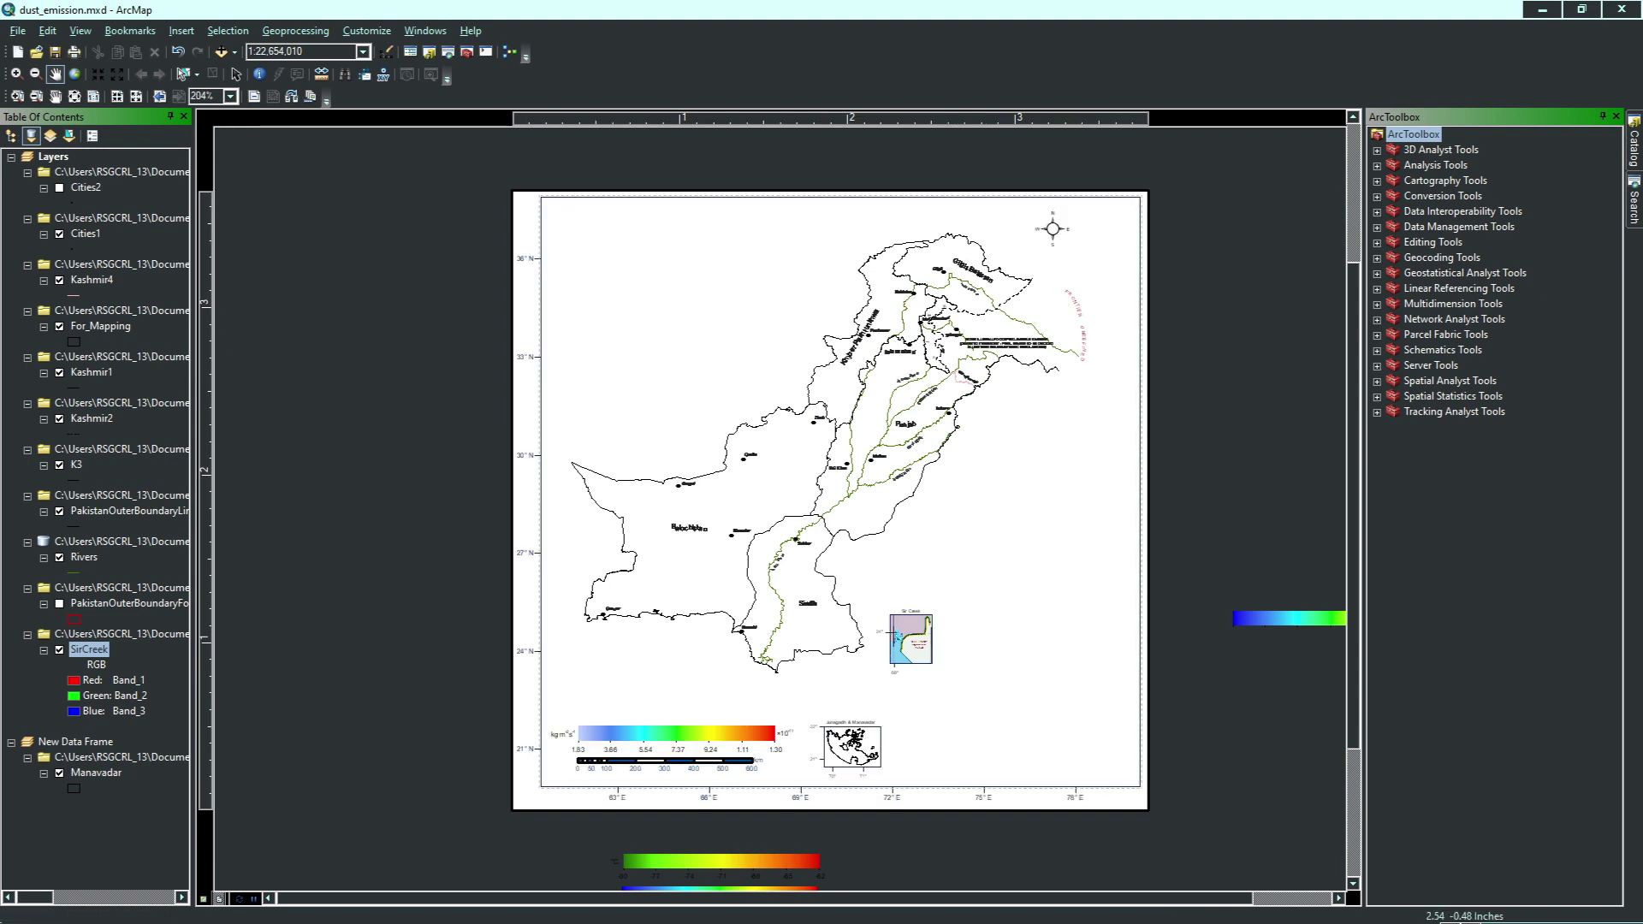
Add the GIOVANNI time-averaged map TIF from the Giovanni\SO2 folder to the map as a layer
{"action": "mouse_move", "coordinate": [1061, 919]}
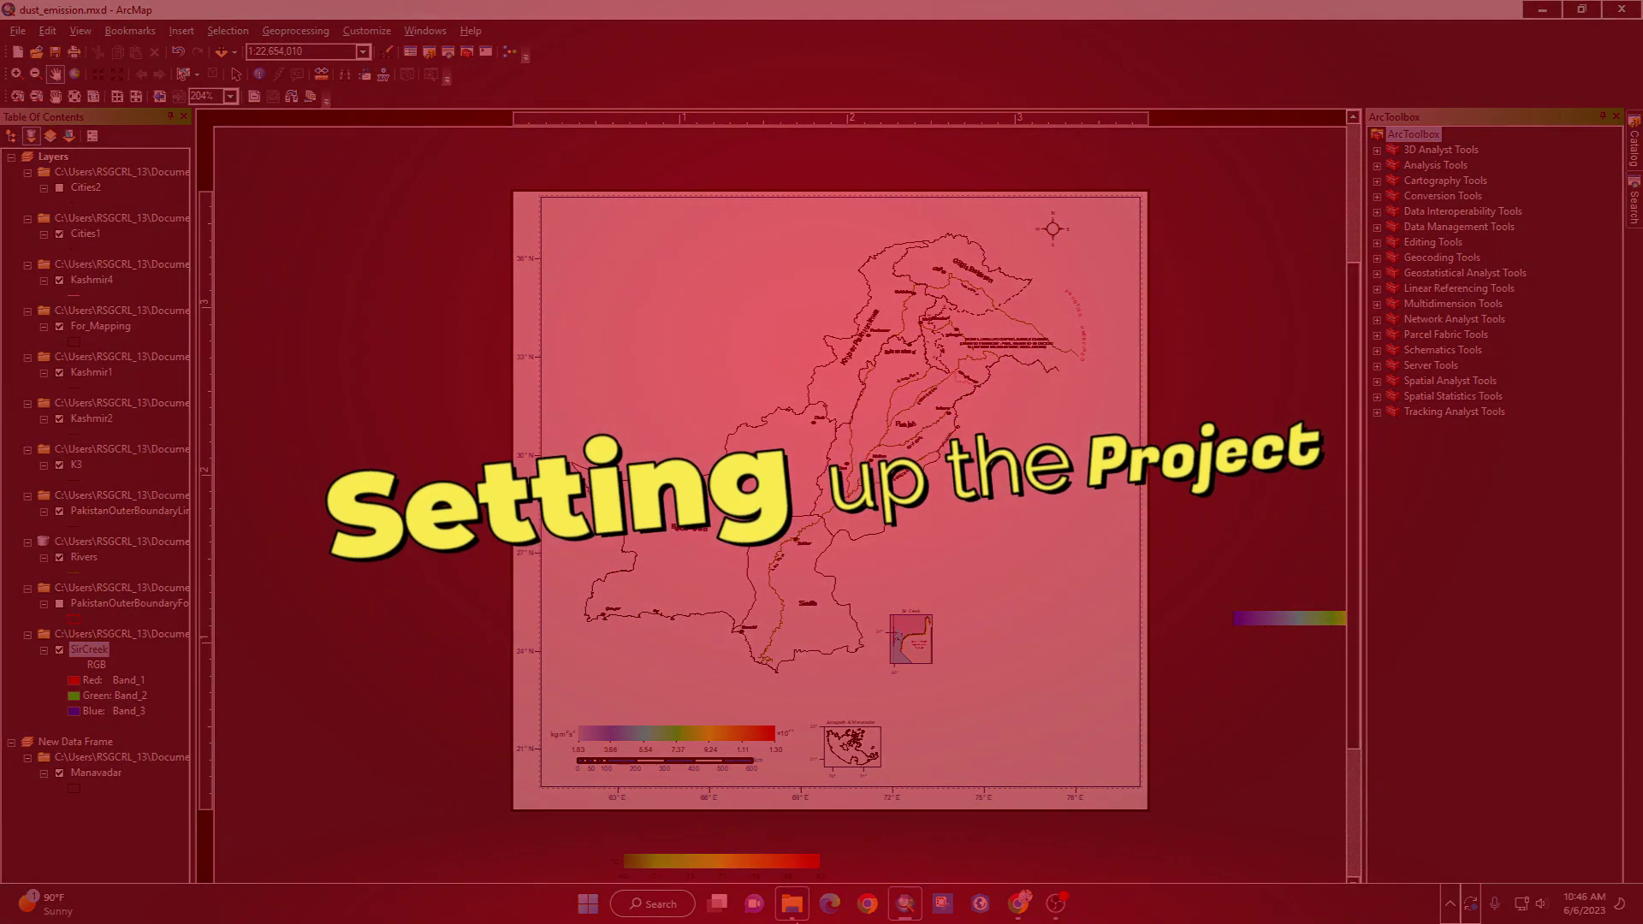
{"action": "left_click", "coordinate": [792, 905]}
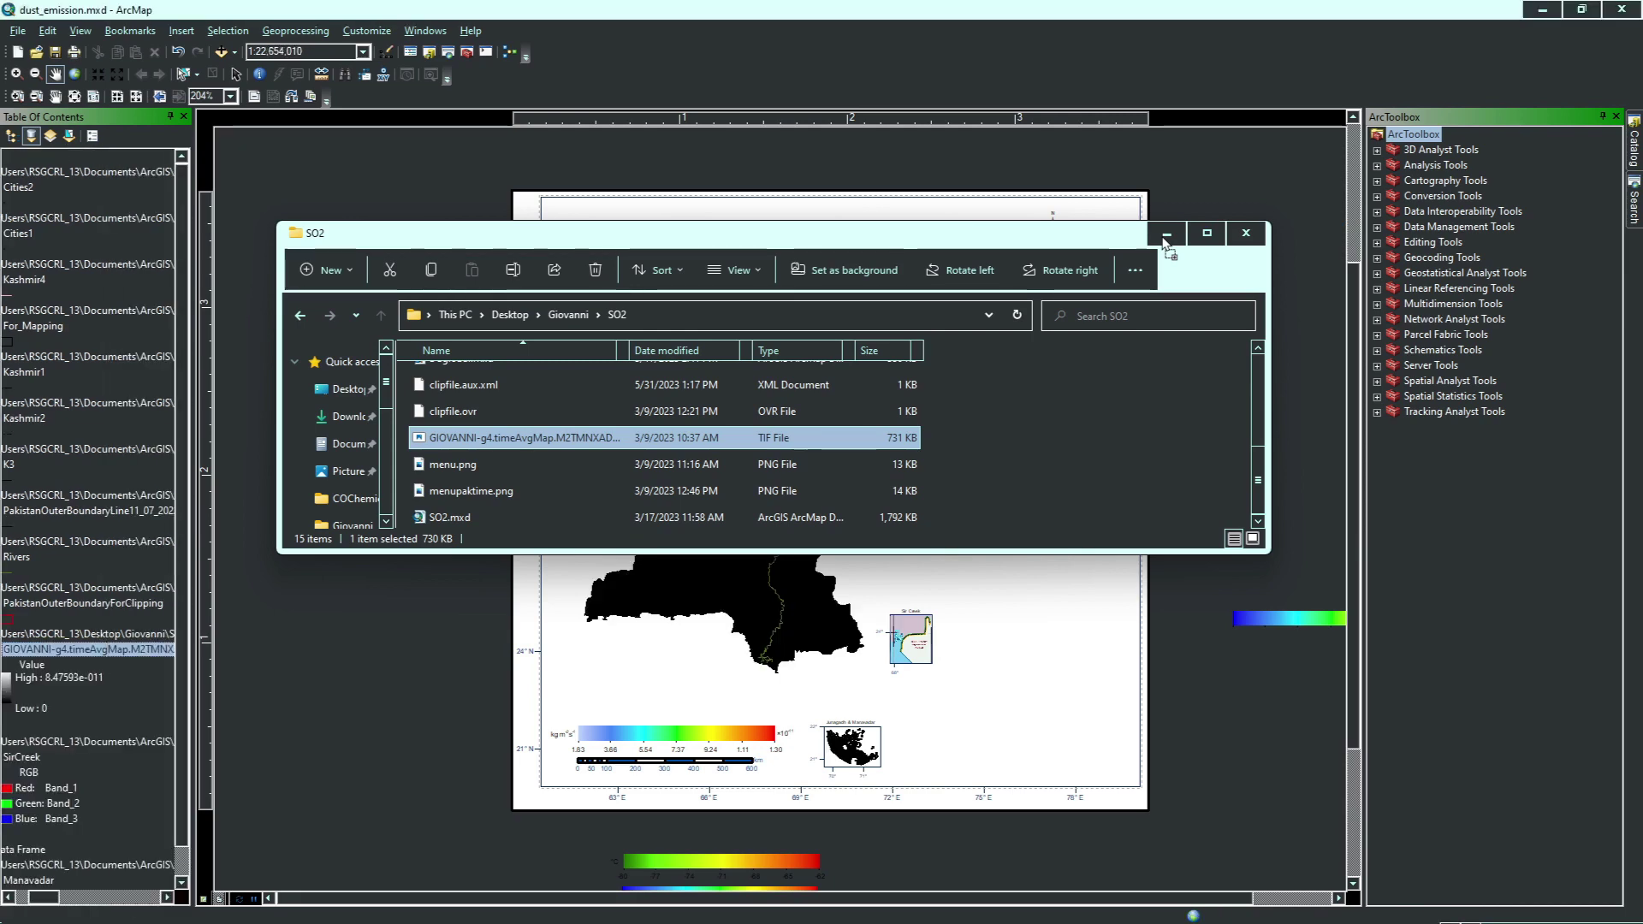
{"action": "left_click", "coordinate": [1166, 238]}
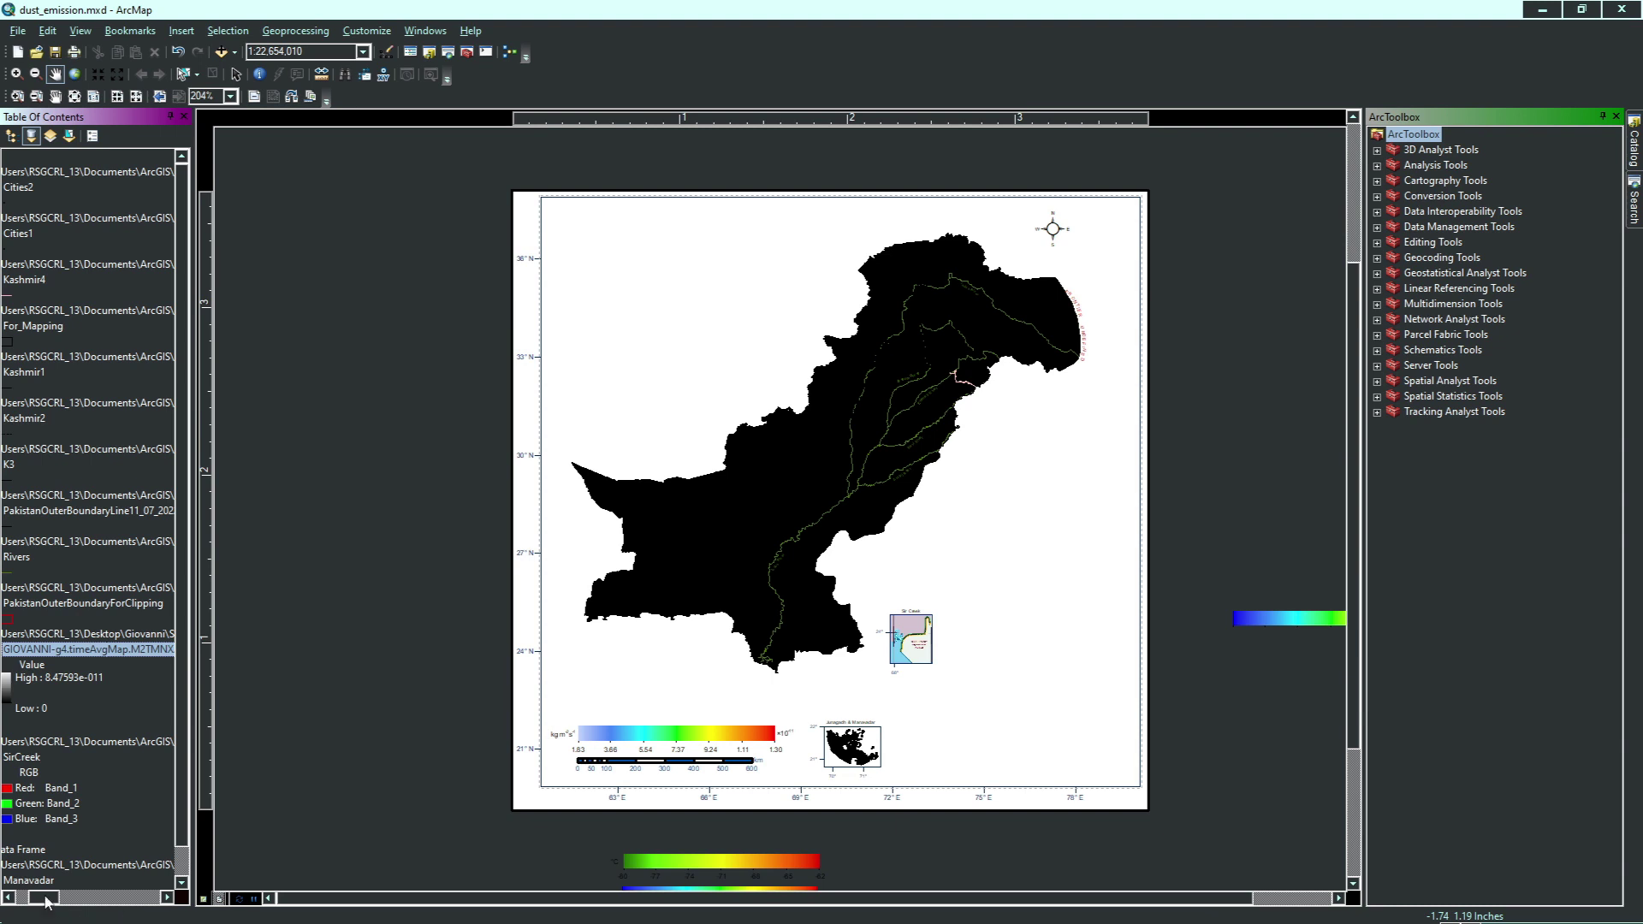
{"action": "left_click_drag", "start_coordinate": [45, 901], "coordinate": [13, 901]}
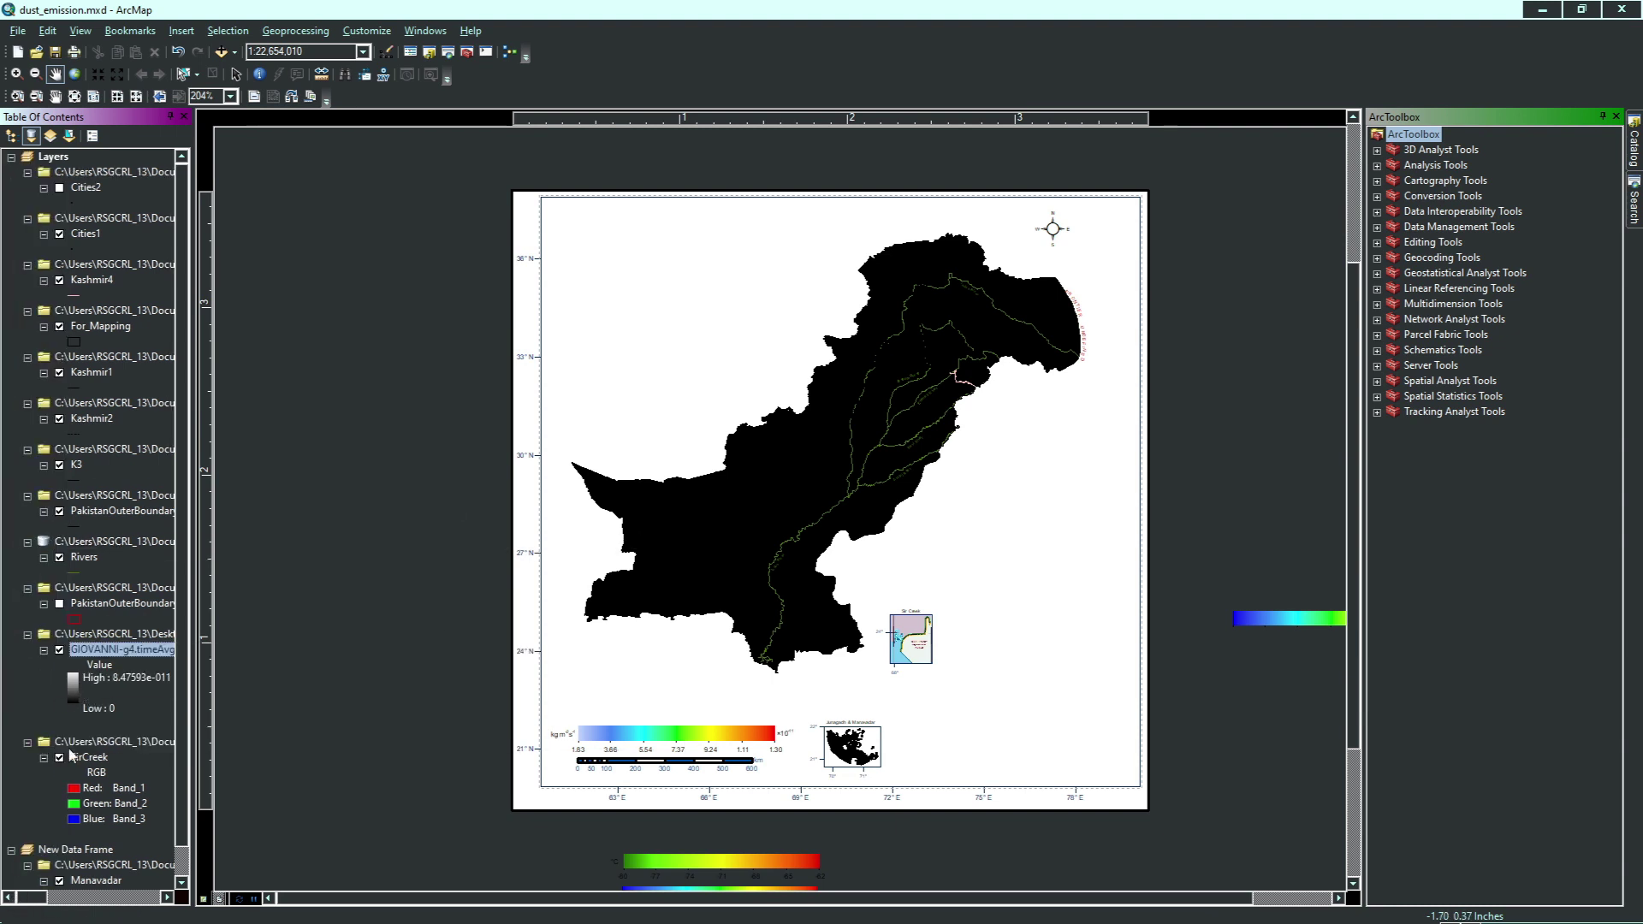
Apply the red-yellow-cyan-blue color ramp, inverted, to the GIOVANNI raster layer
{"action": "left_click", "coordinate": [73, 695]}
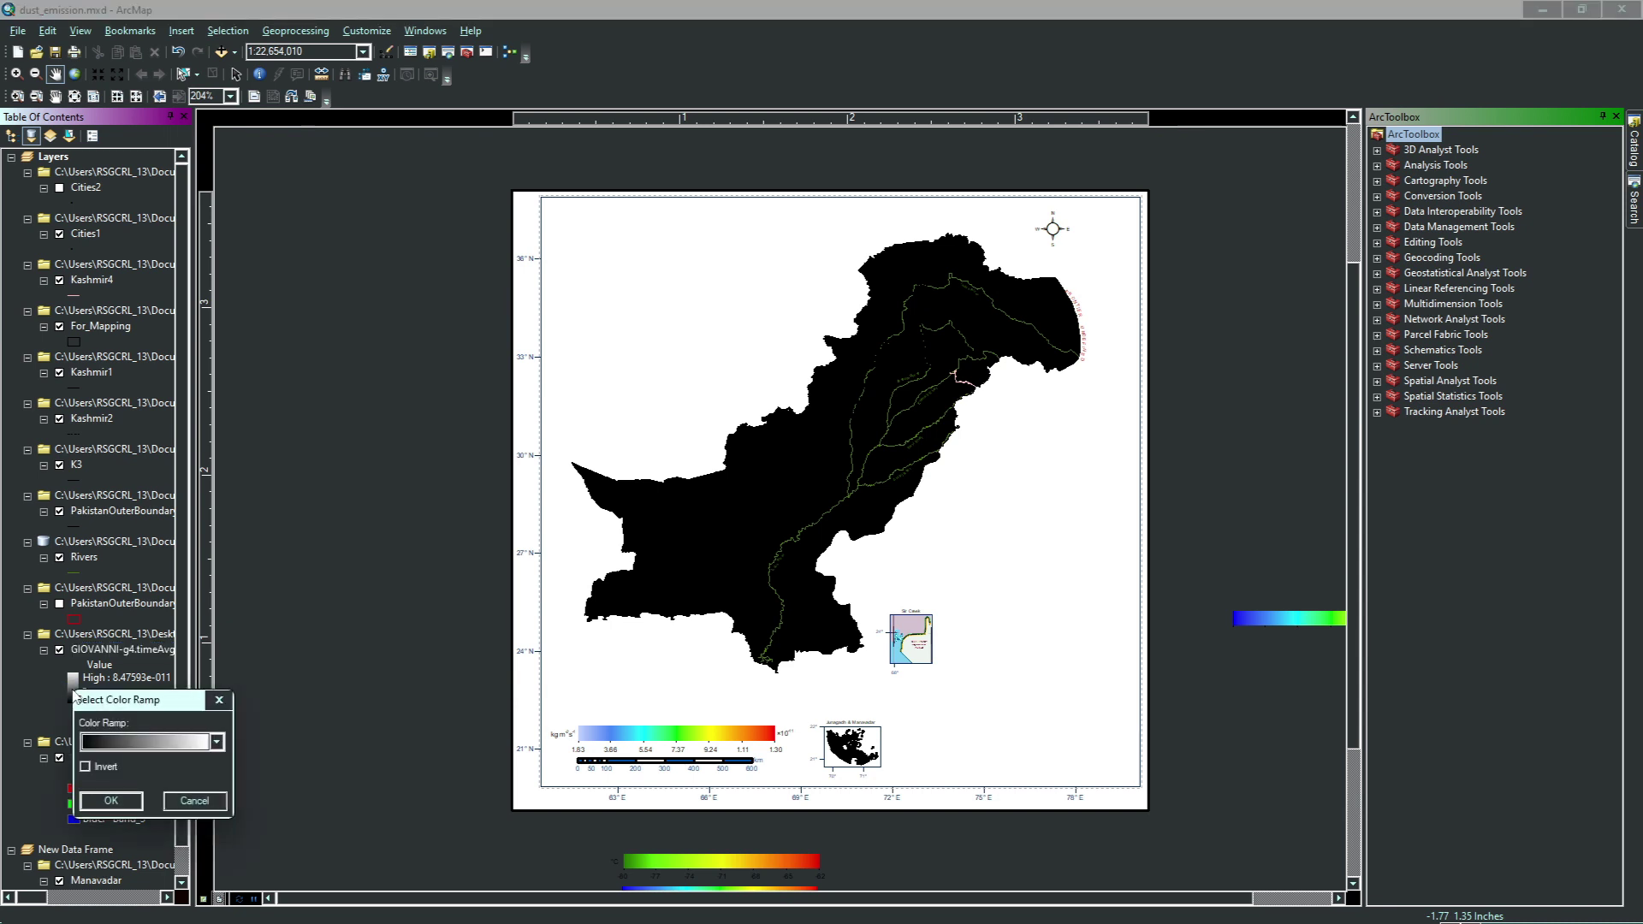
{"action": "left_click", "coordinate": [127, 745]}
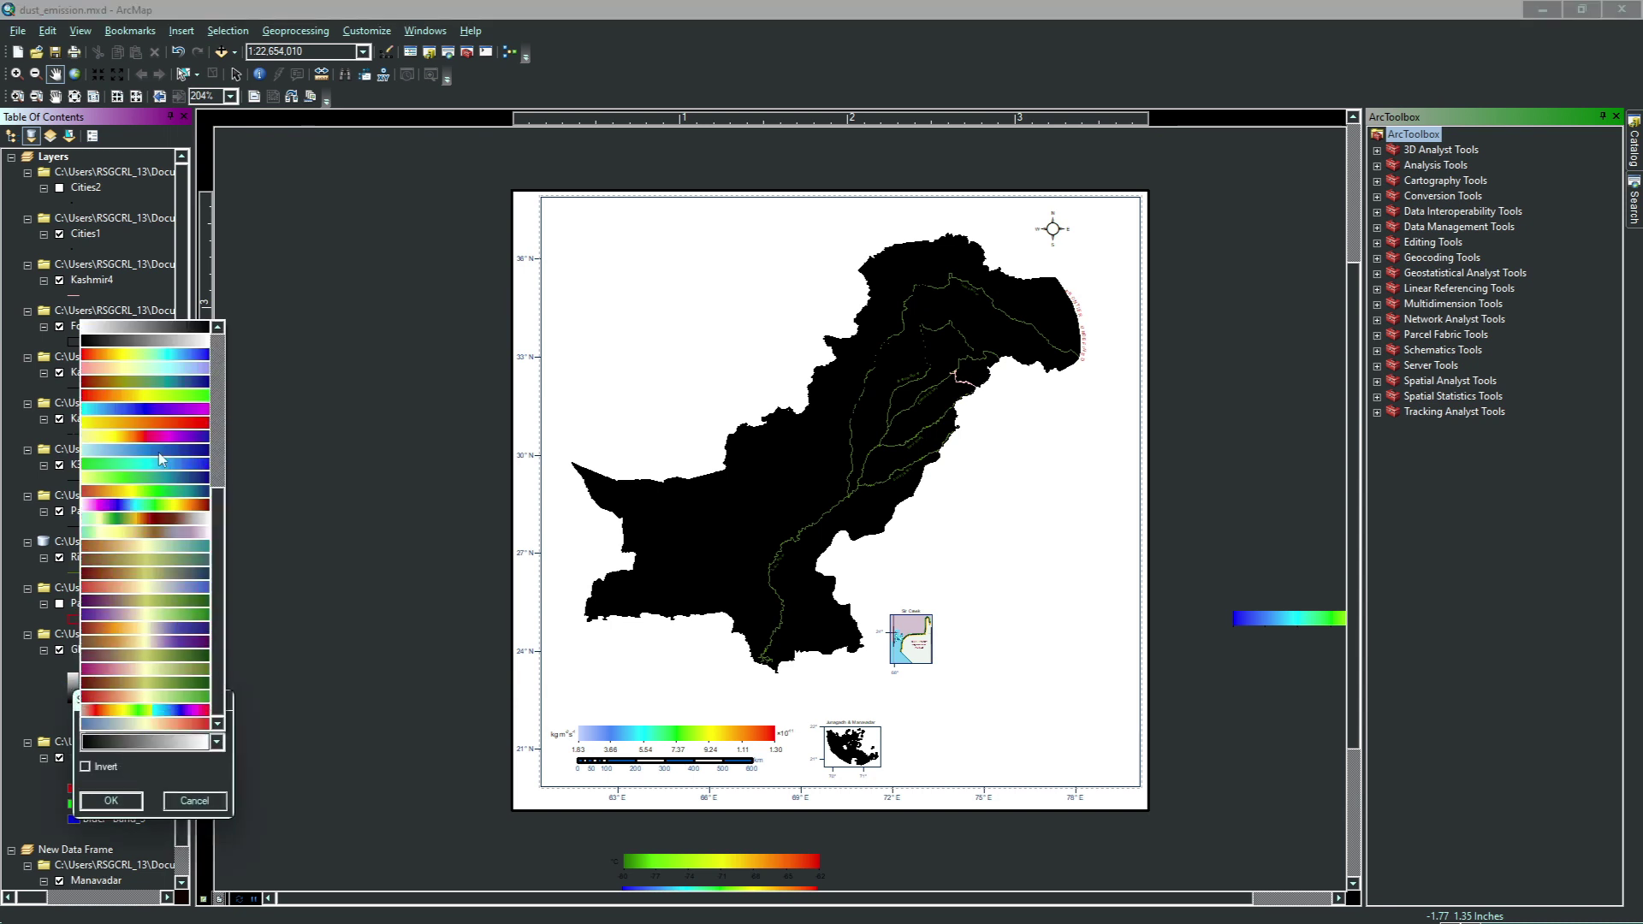
{"action": "left_click", "coordinate": [161, 361]}
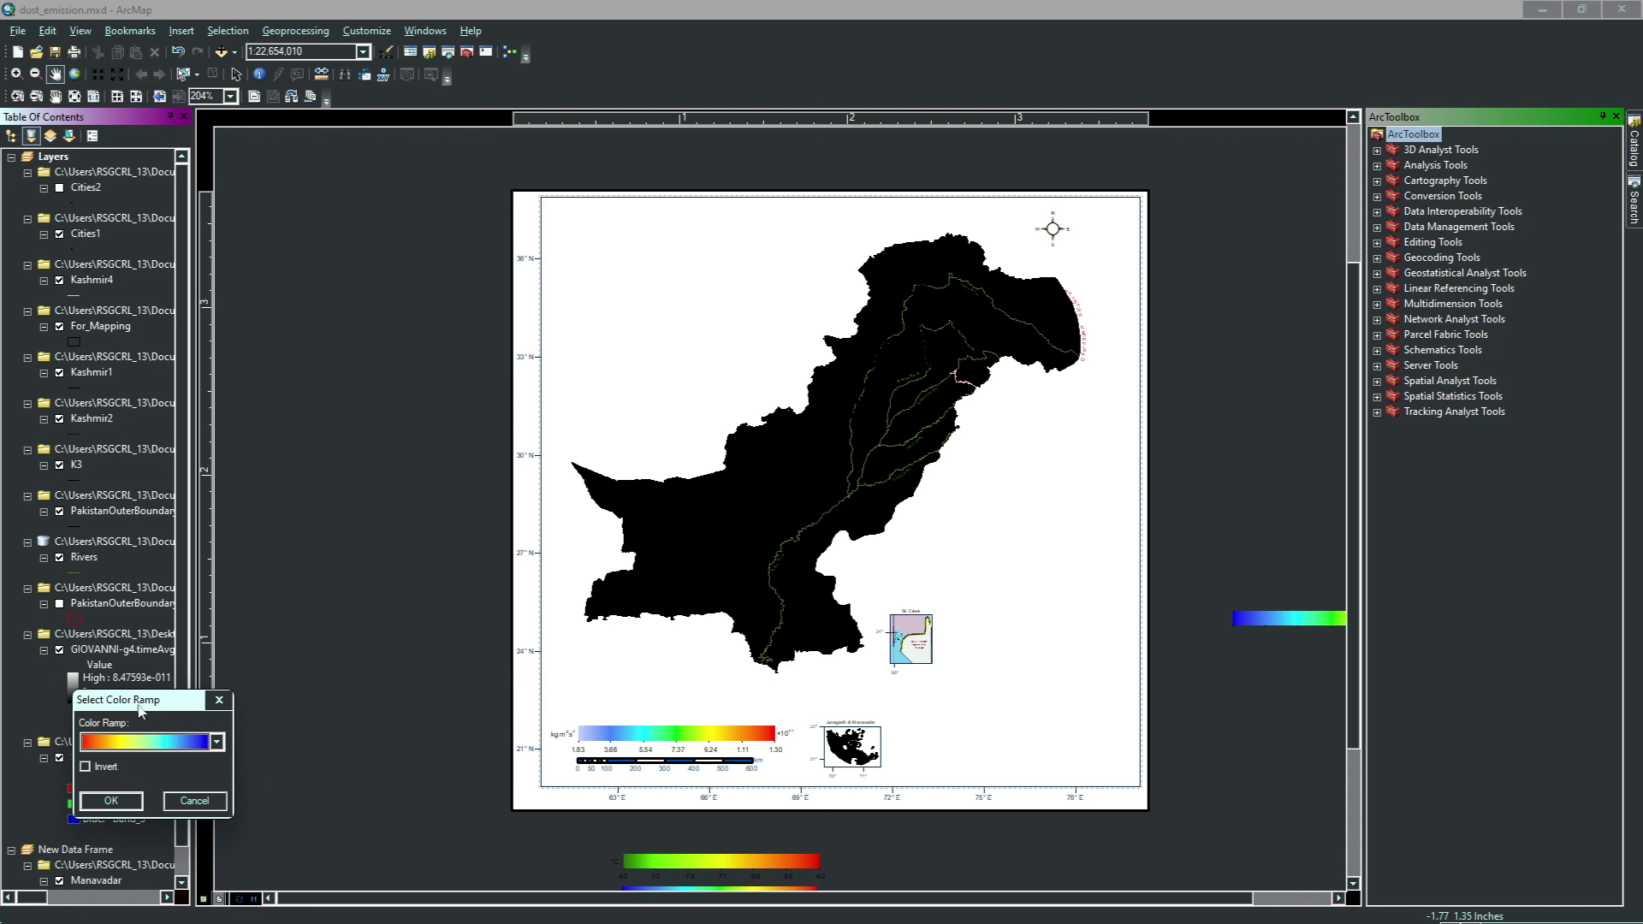
{"action": "left_click", "coordinate": [105, 769]}
{"action": "left_click", "coordinate": [111, 802]}
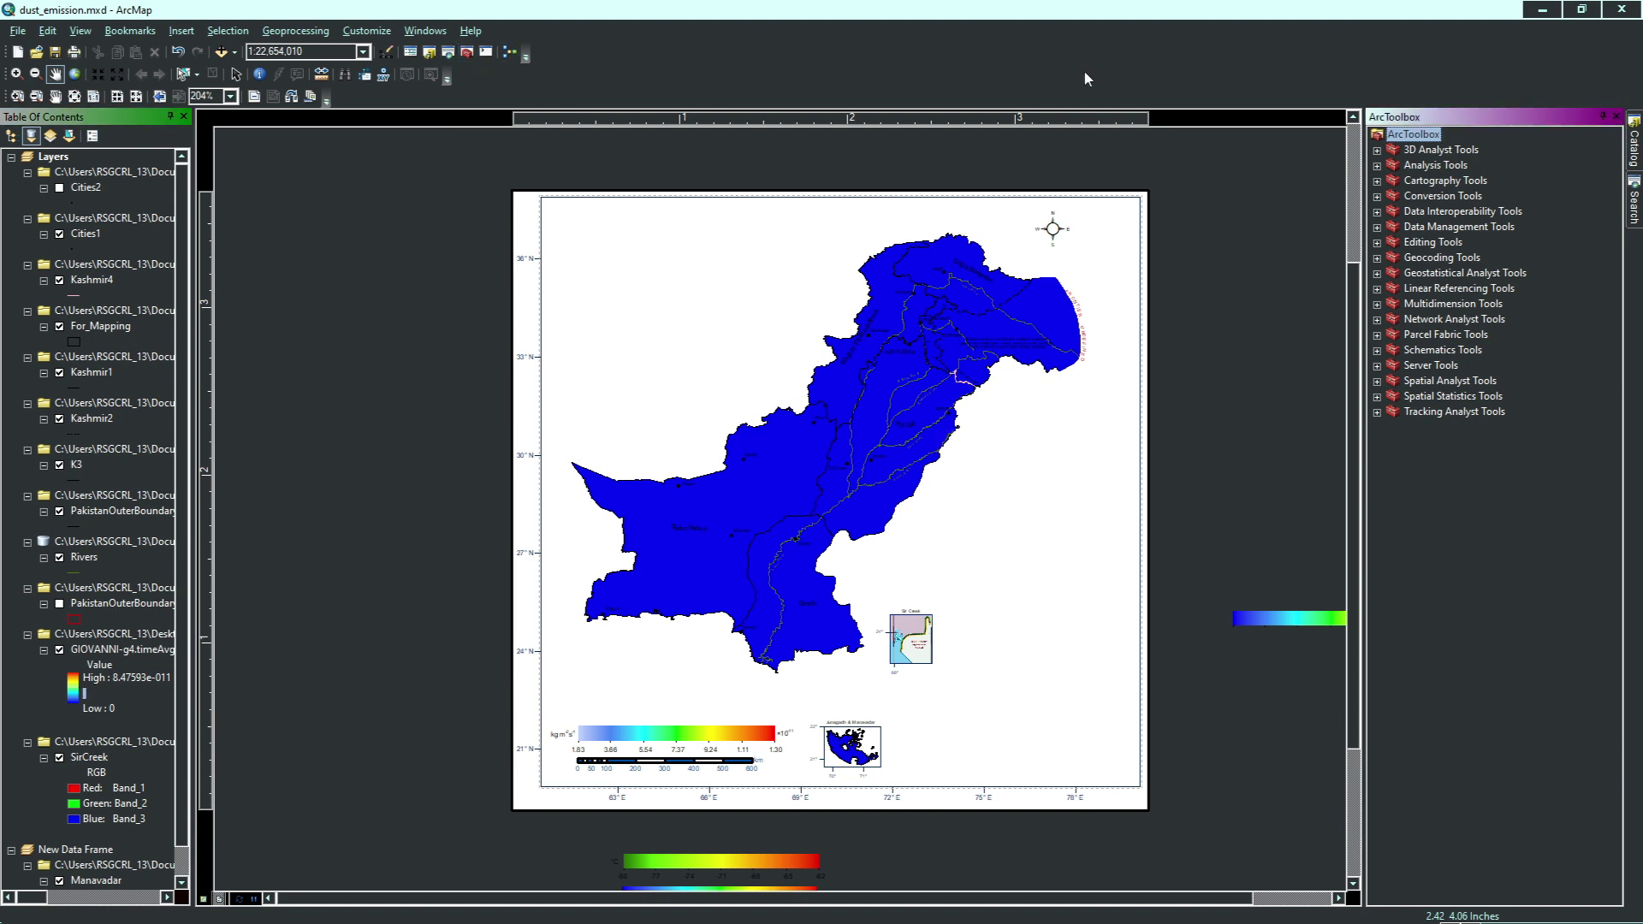
Start the raster Clip tool with the GIOVANNI COPD raster as input and PakistanOuterBoundaryForClipping as the output extent
{"action": "double_click", "coordinate": [1450, 231]}
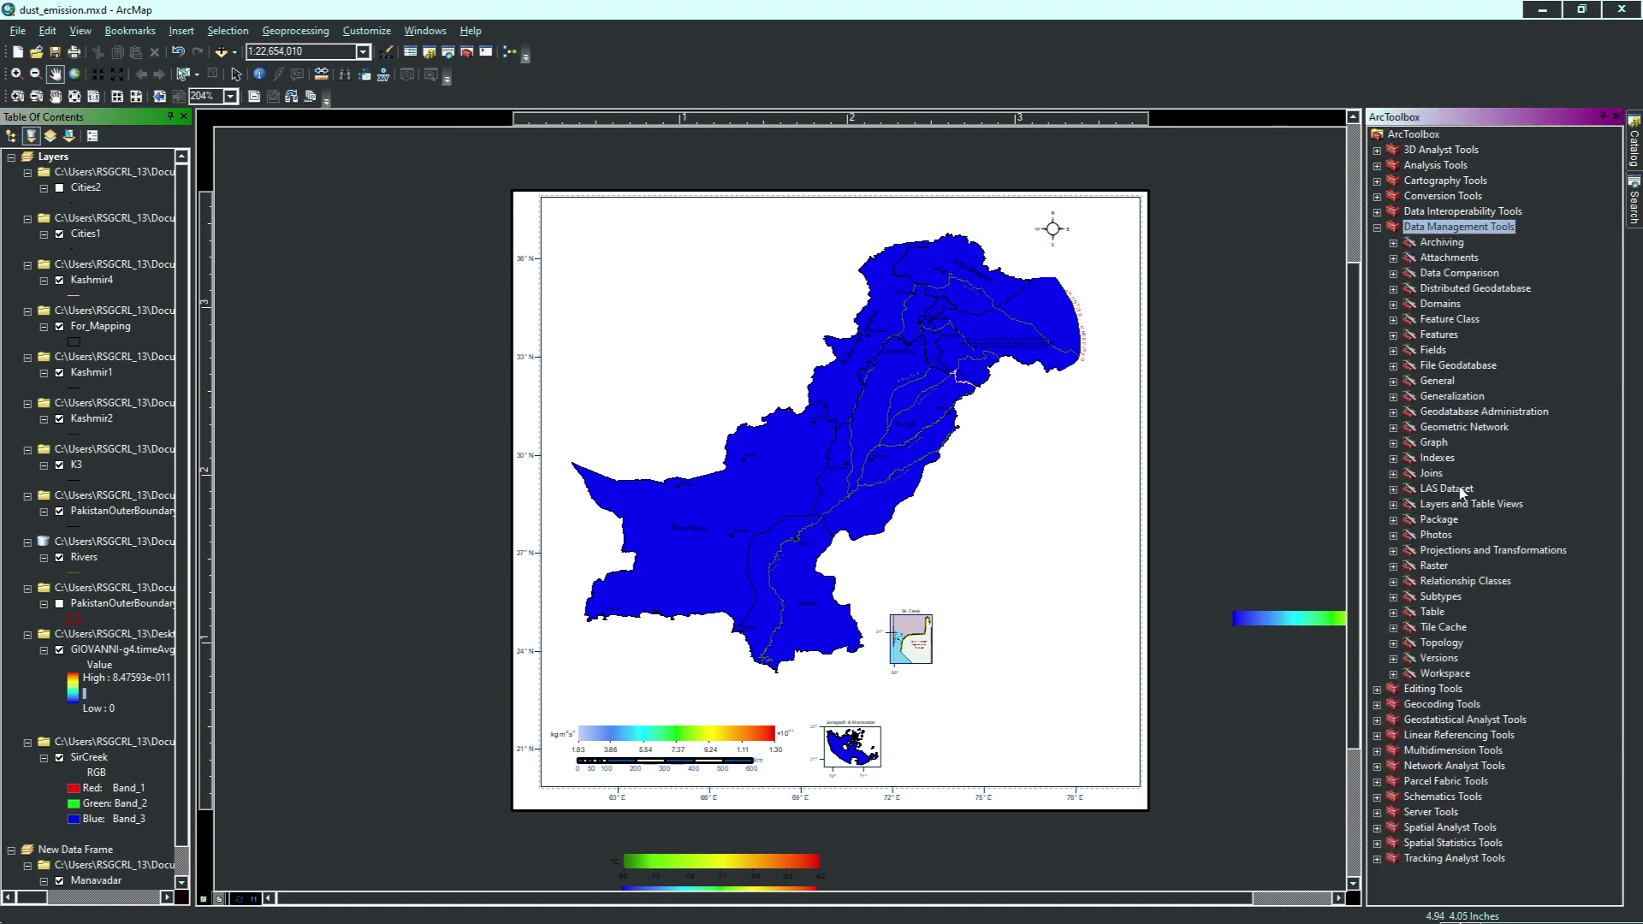
{"action": "double_click", "coordinate": [1435, 567]}
{"action": "double_click", "coordinate": [1453, 628]}
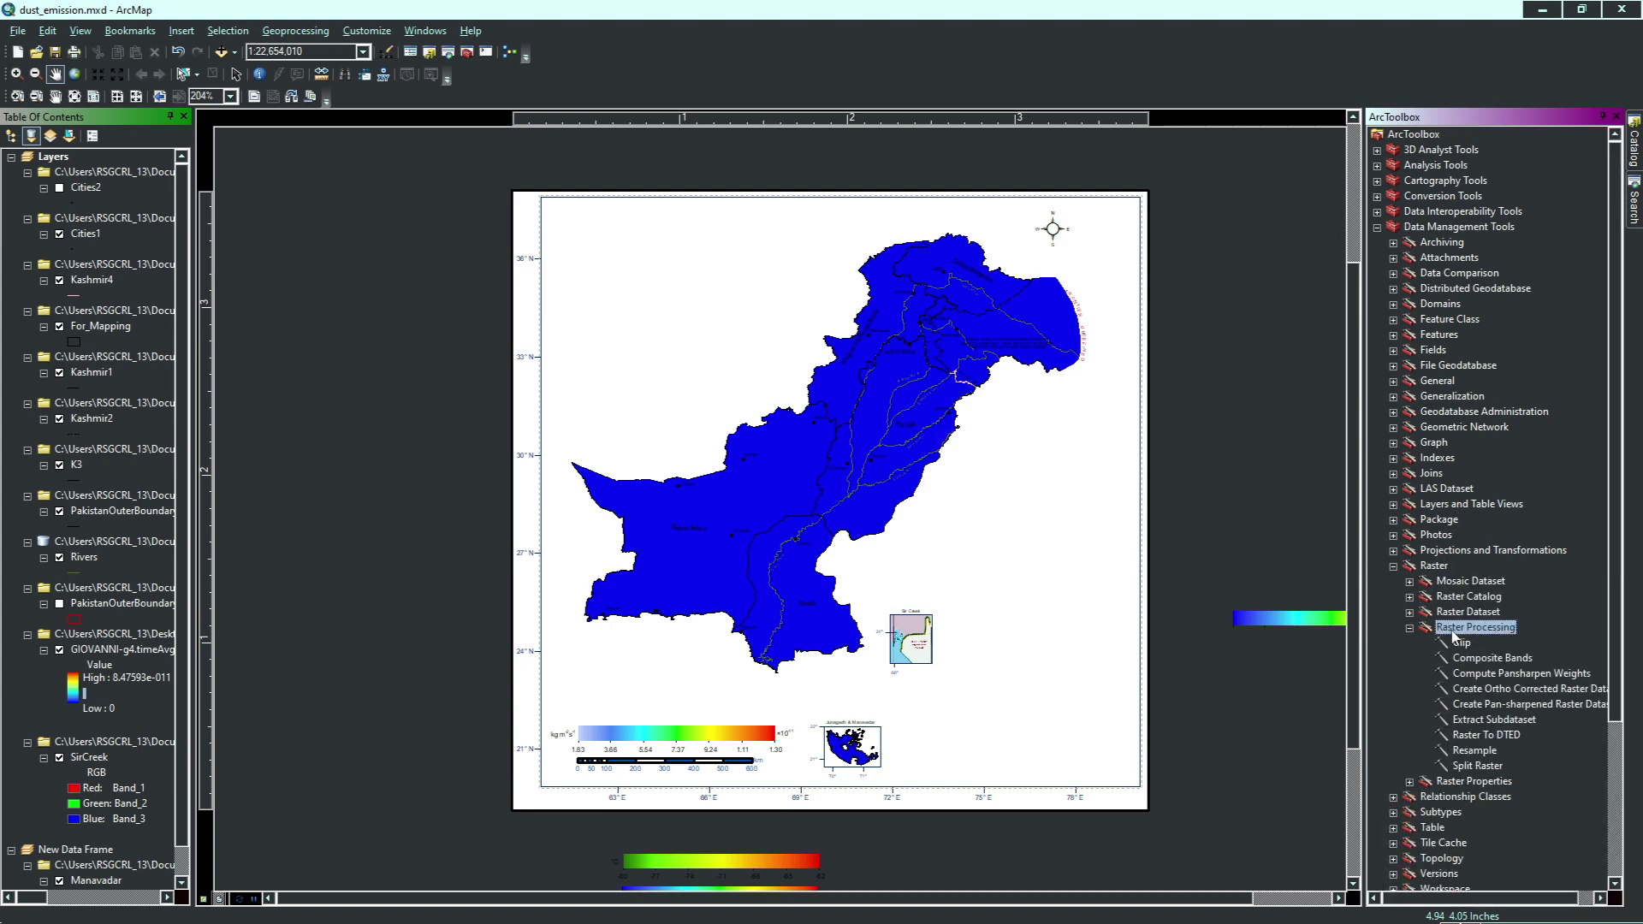
{"action": "double_click", "coordinate": [1460, 643]}
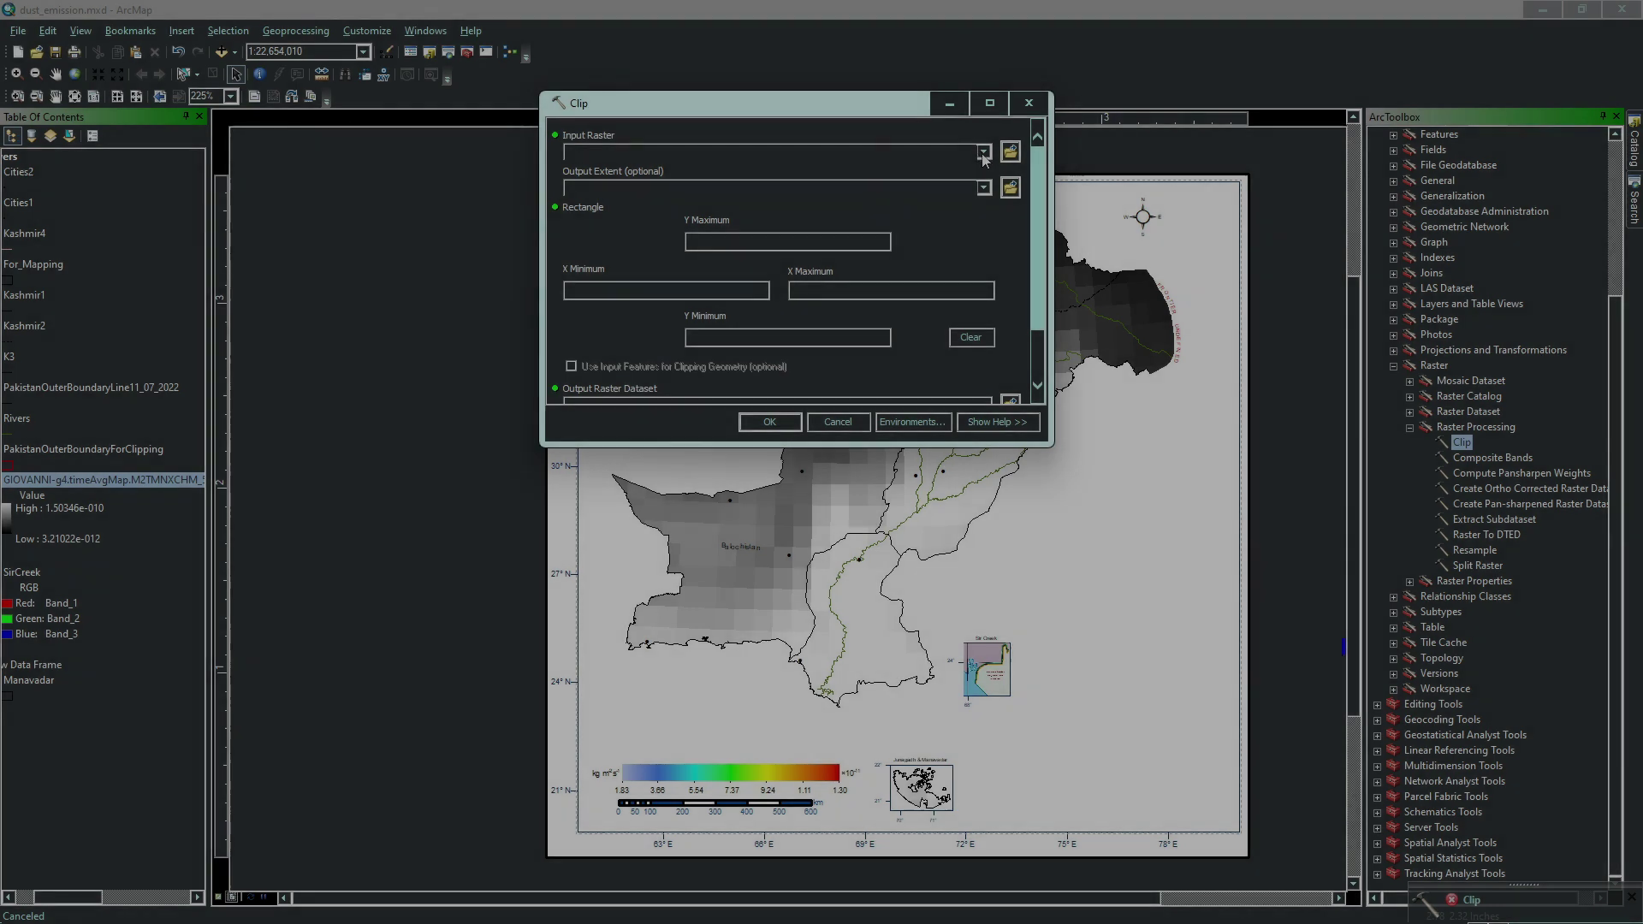
{"action": "left_click", "coordinate": [984, 152]}
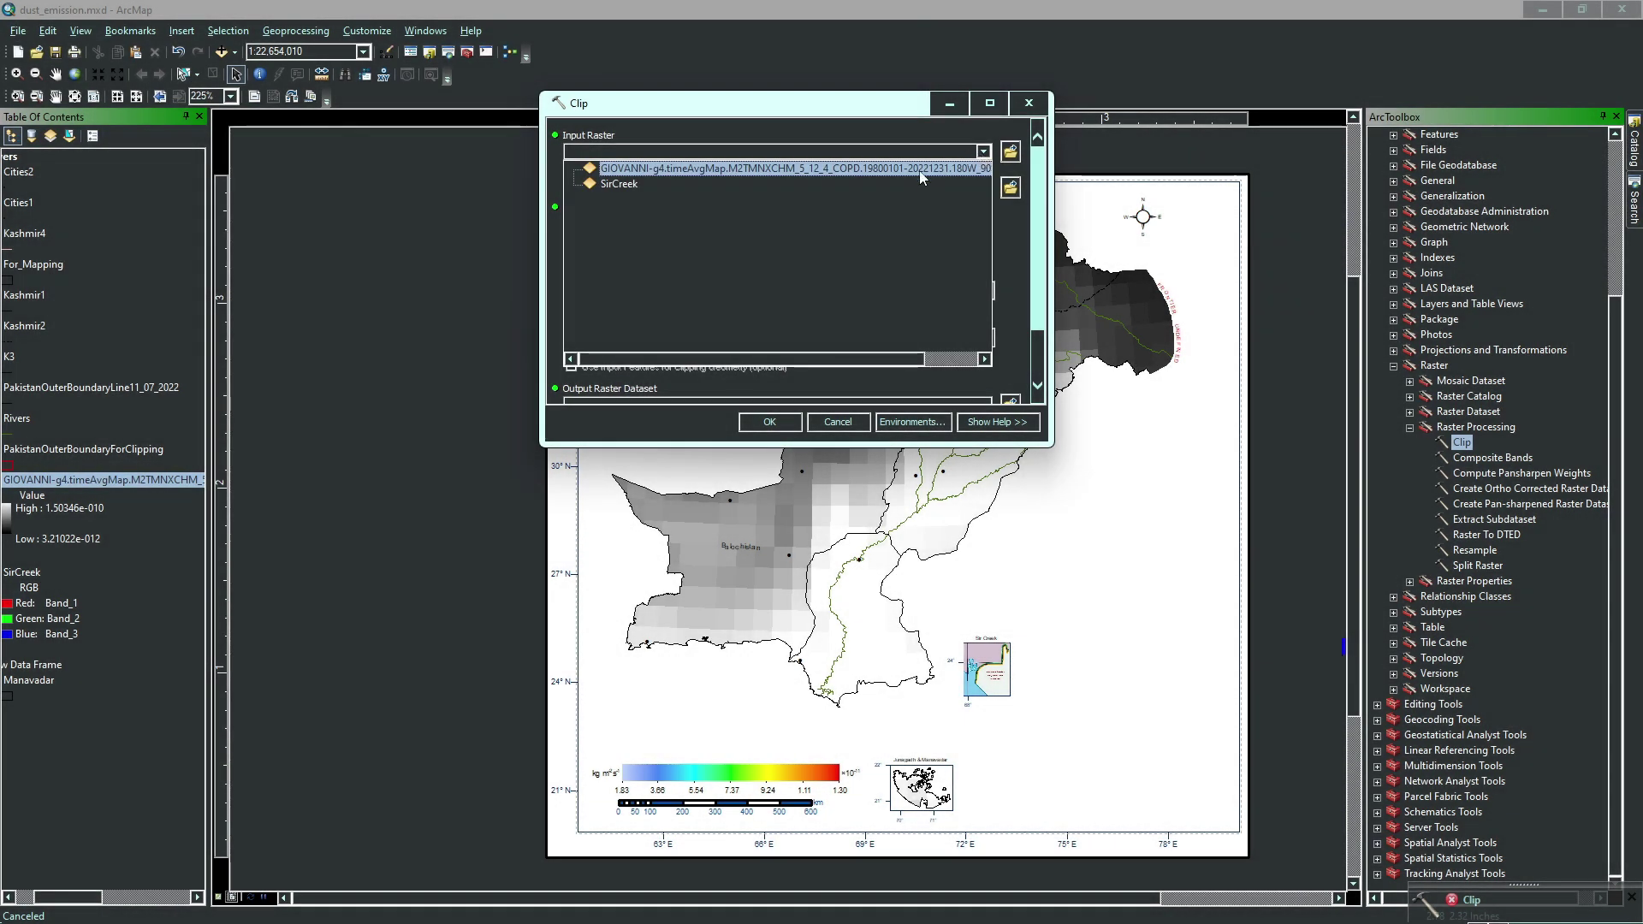
{"action": "left_click", "coordinate": [859, 168]}
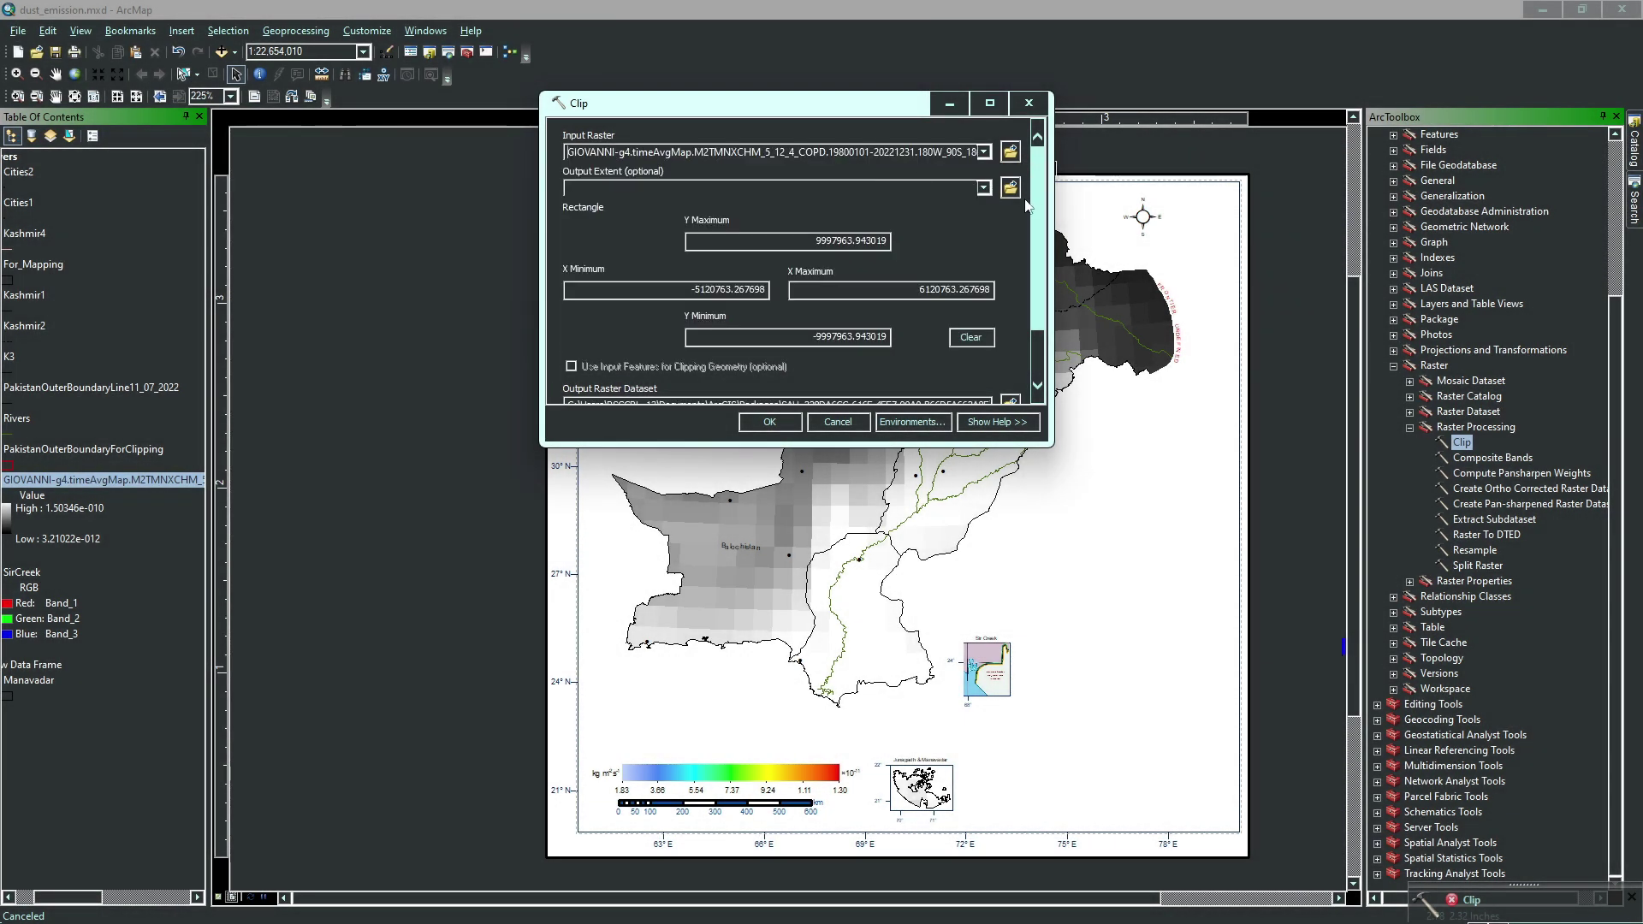
{"action": "left_click", "coordinate": [984, 188]}
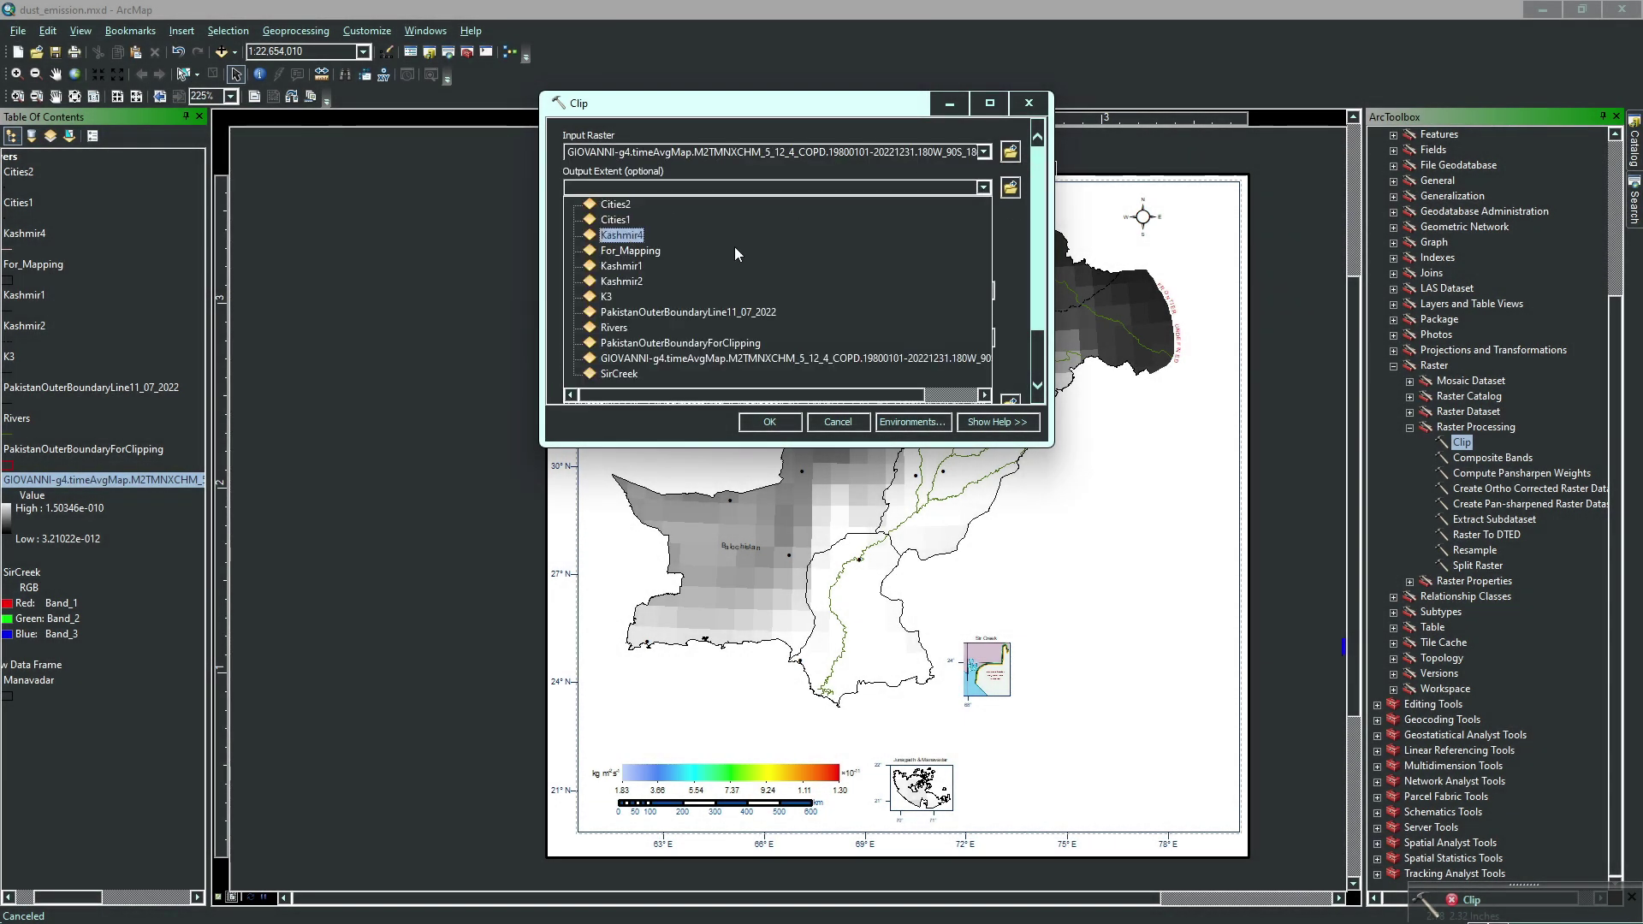
{"action": "left_click", "coordinate": [715, 343]}
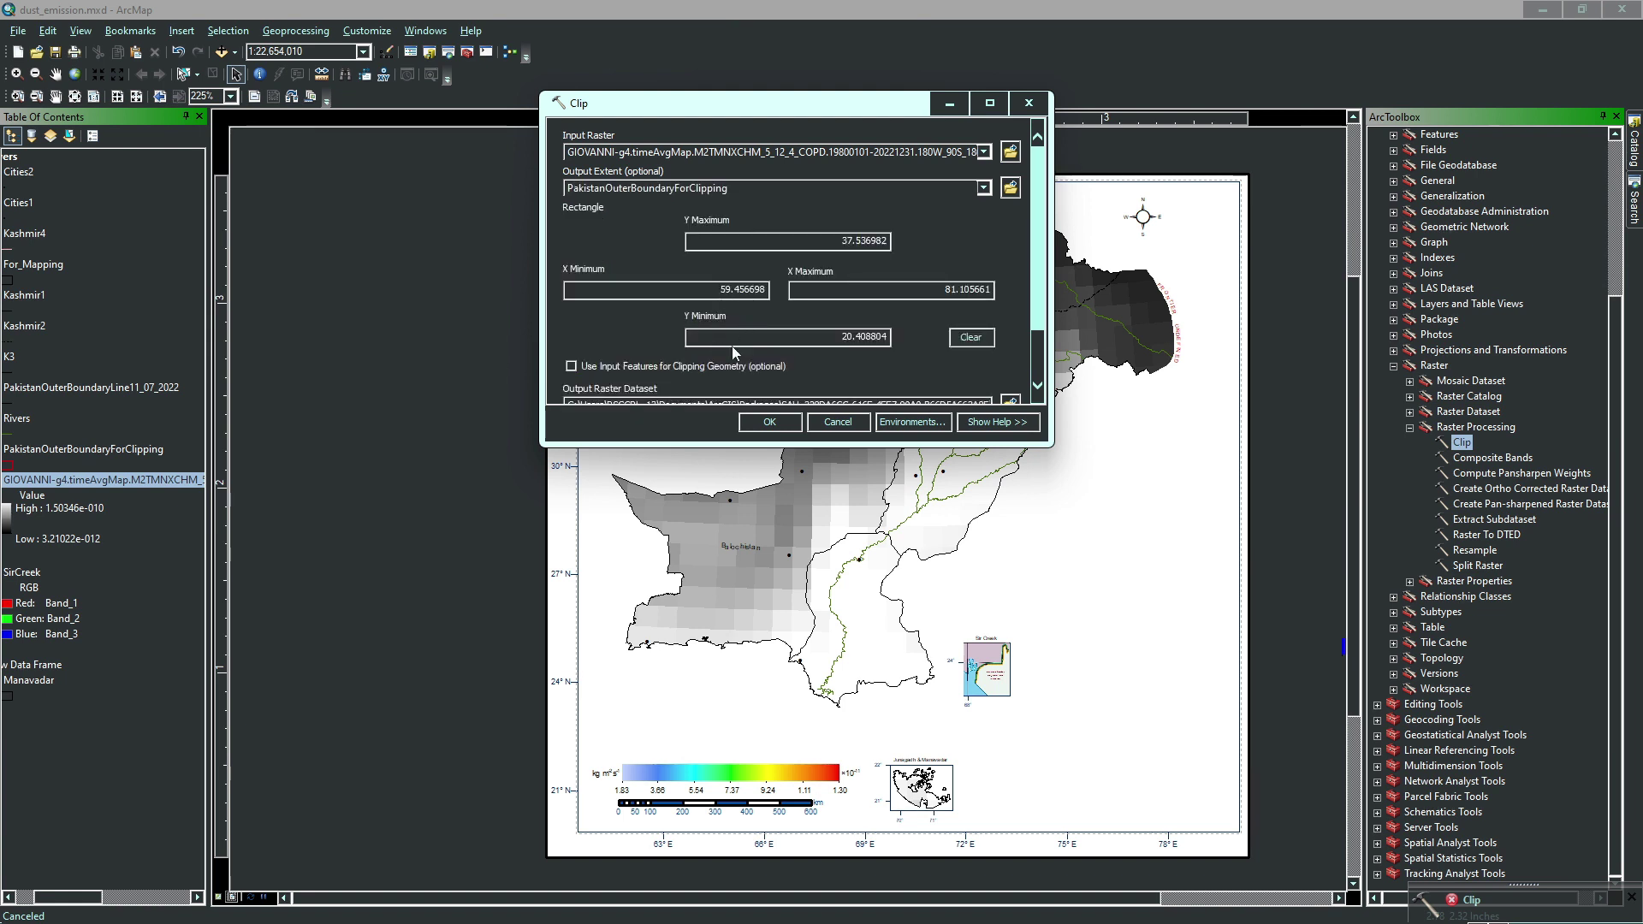
Use the input features as clipping geometry, save the output raster to the Desktop as timeavgmap, and run the clip
{"action": "scroll", "coordinate": [901, 352], "scroll_direction": "down", "scroll_amount": 3}
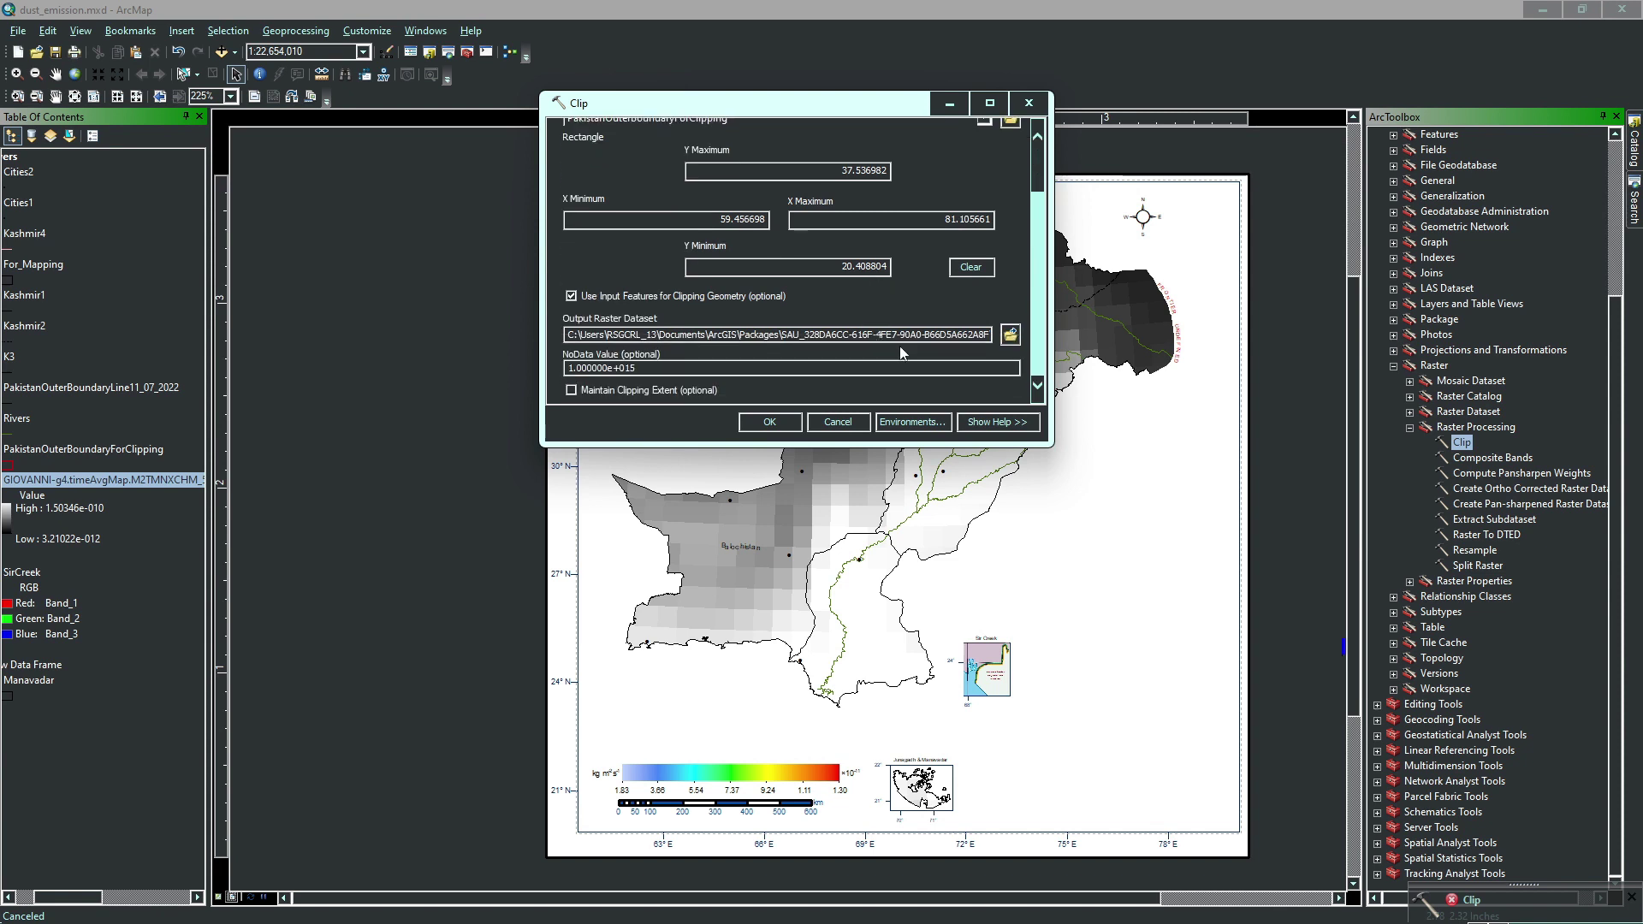
{"action": "left_click", "coordinate": [1008, 330]}
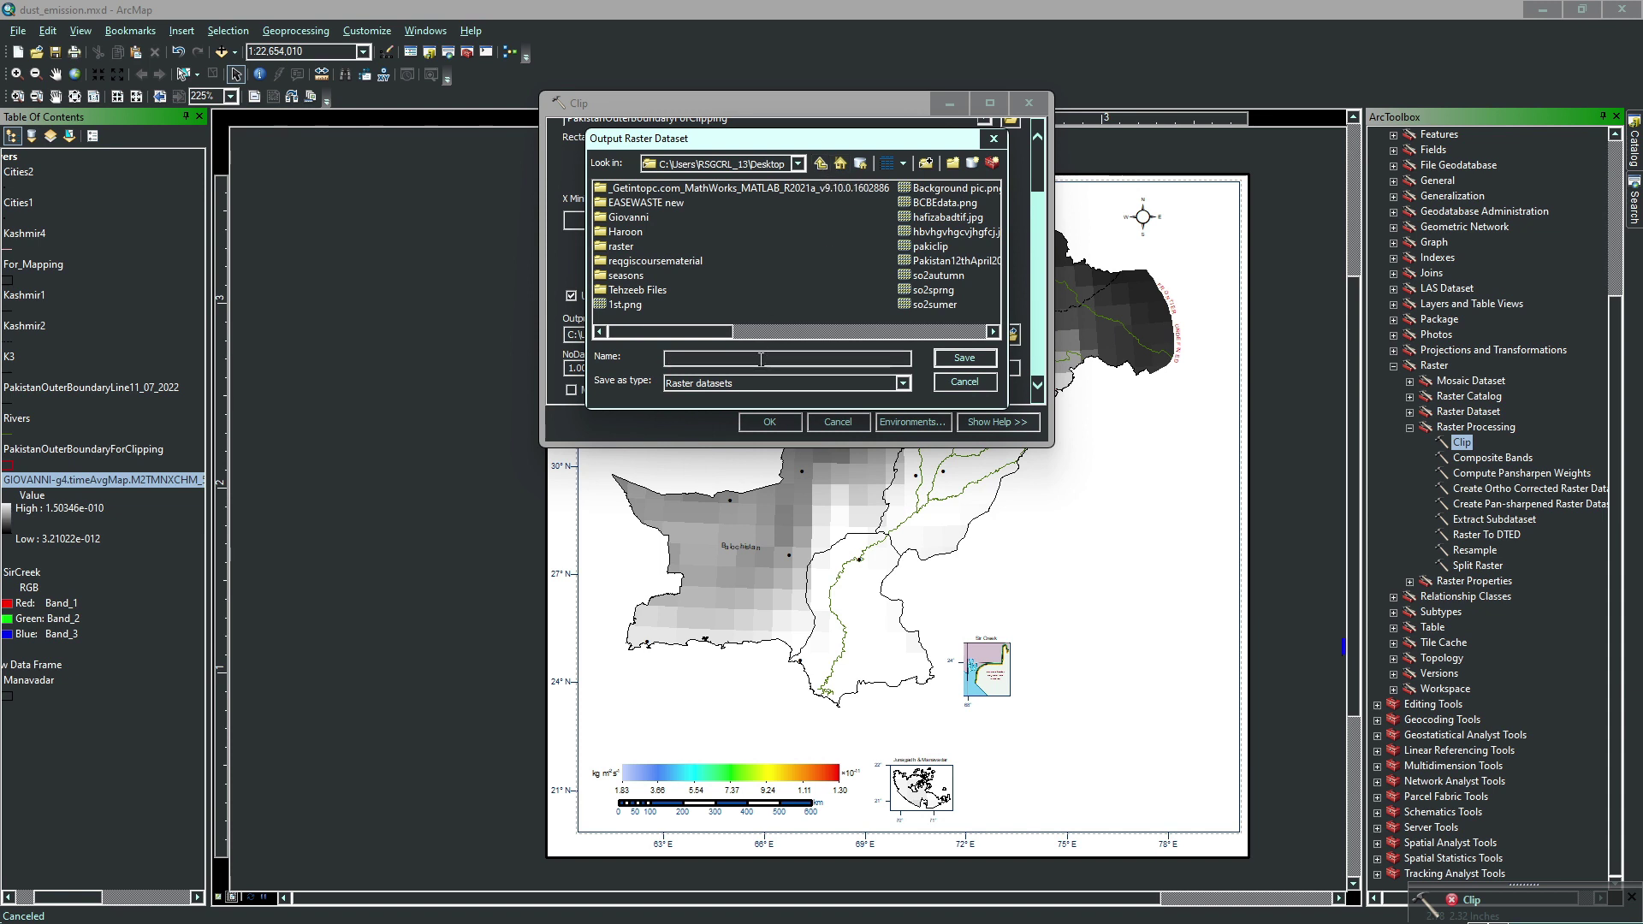
{"action": "type", "text": "timeavgmap"}
{"action": "left_click", "coordinate": [943, 363]}
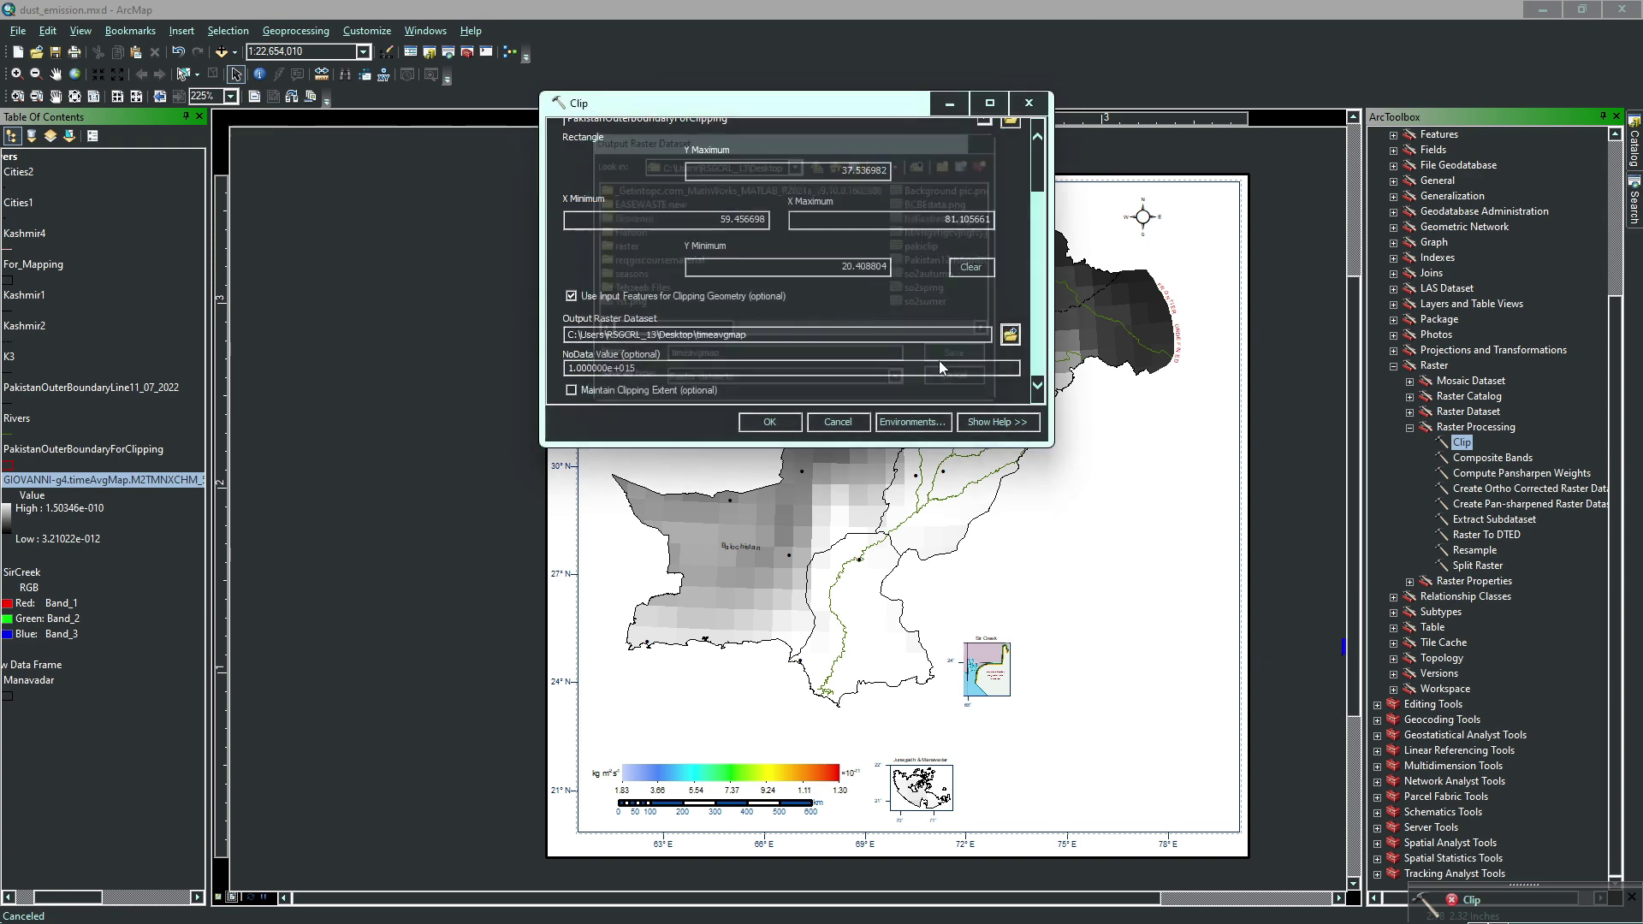
{"action": "left_click", "coordinate": [789, 430]}
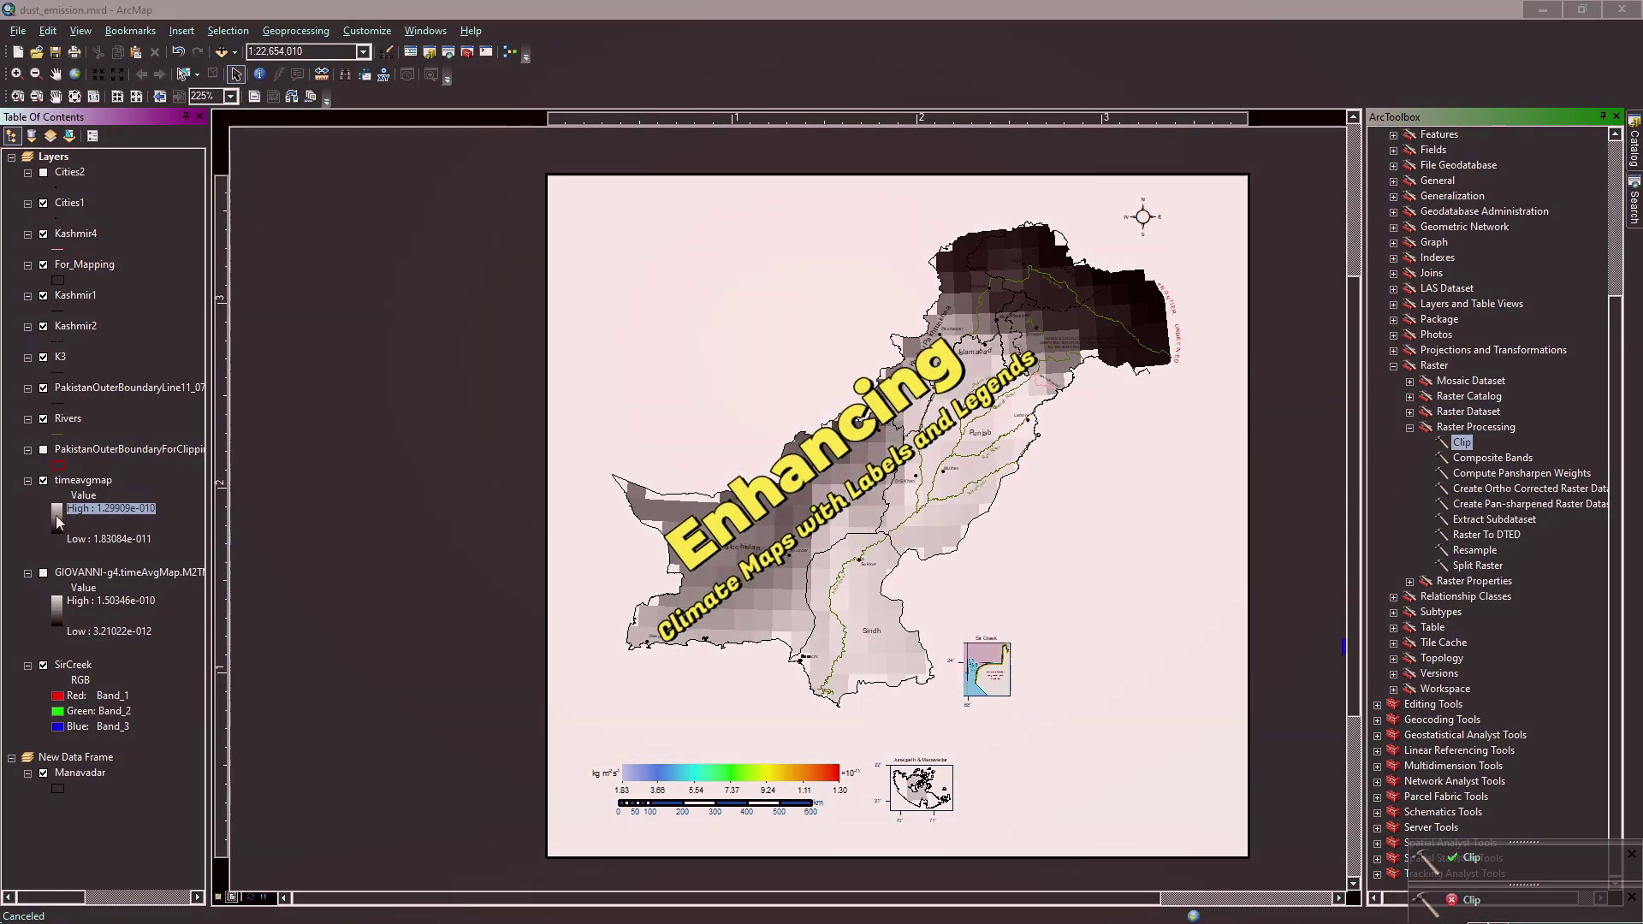
Apply the red-yellow-cyan-blue color ramp, inverted, to the clipped timeavgmap layer
{"action": "double_click", "coordinate": [58, 518]}
{"action": "left_click", "coordinate": [200, 568]}
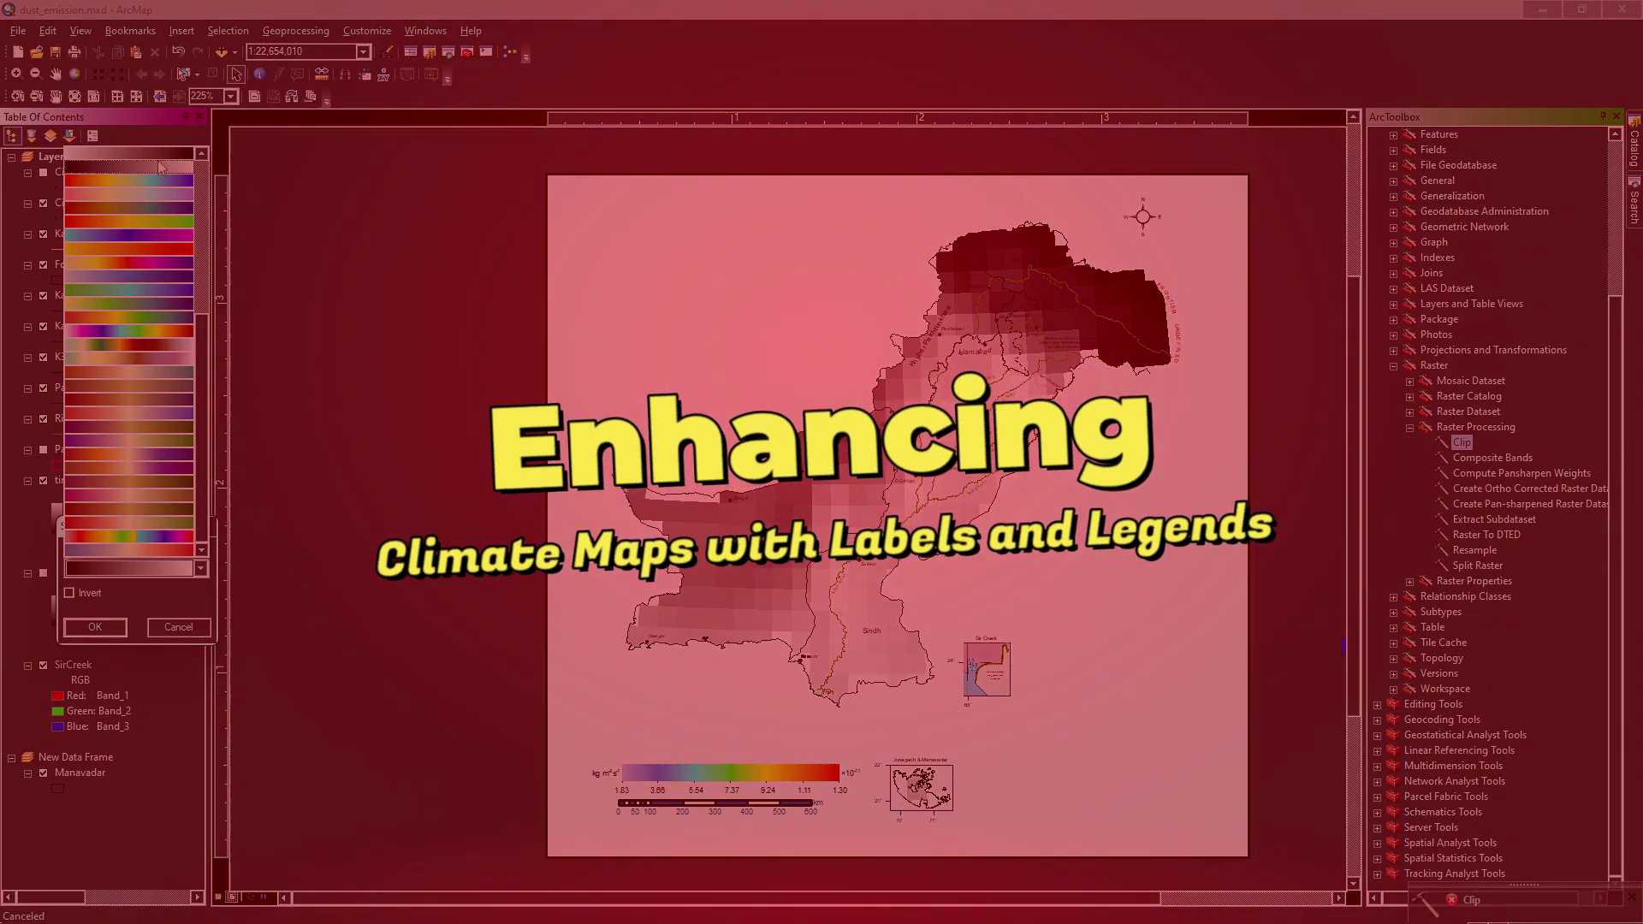
{"action": "left_click", "coordinate": [161, 167]}
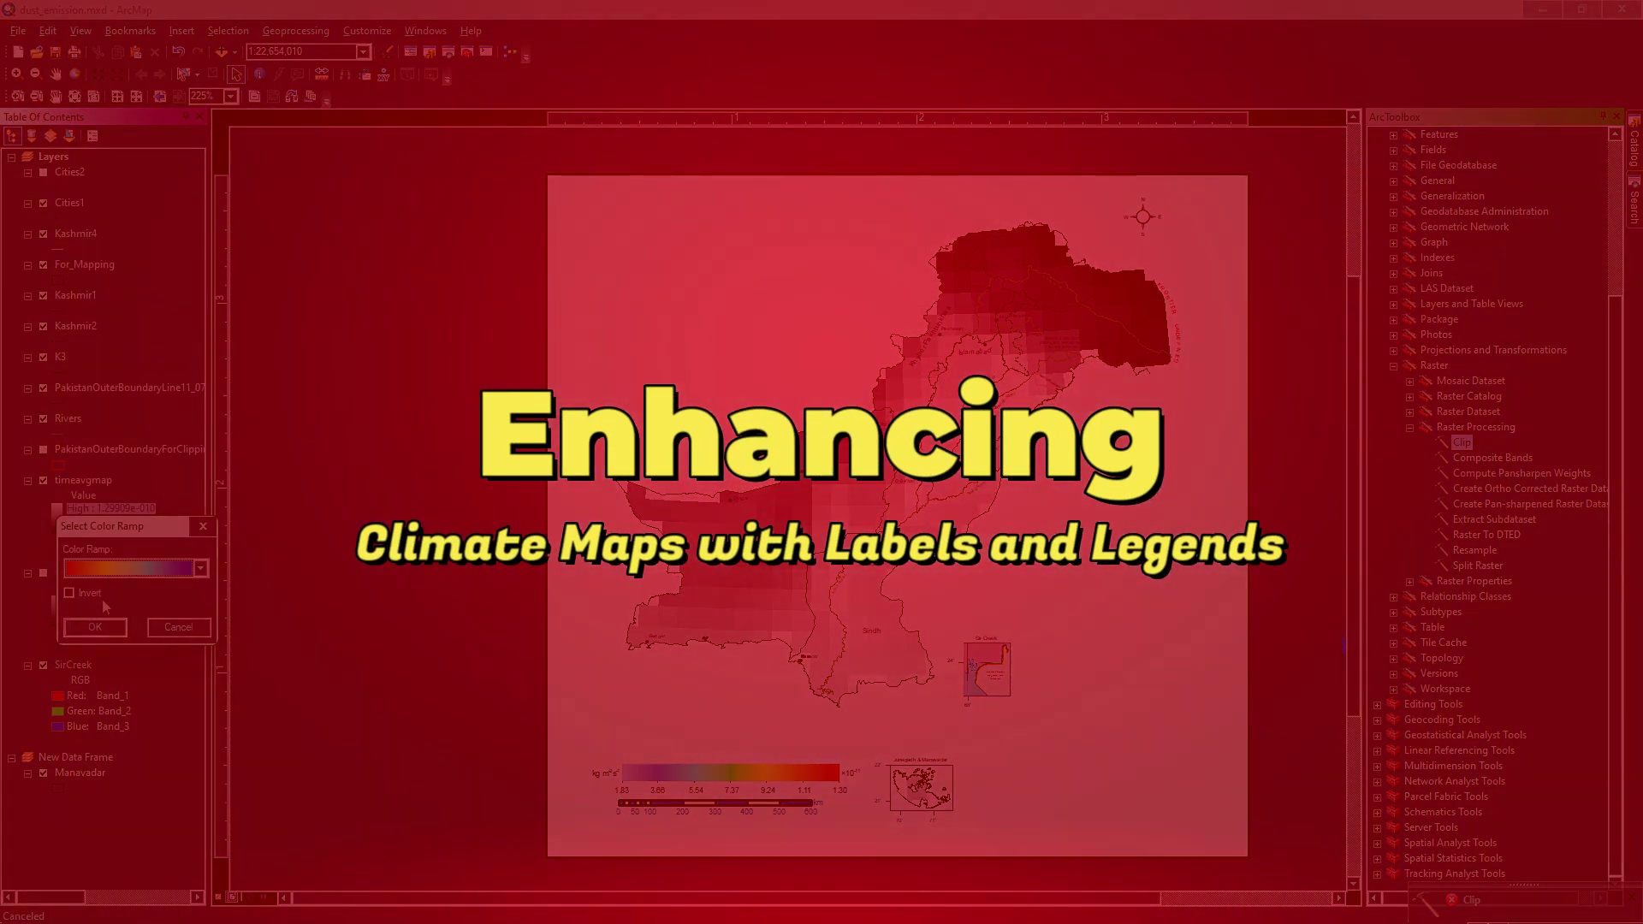
{"action": "left_click", "coordinate": [92, 596]}
{"action": "left_click", "coordinate": [95, 628]}
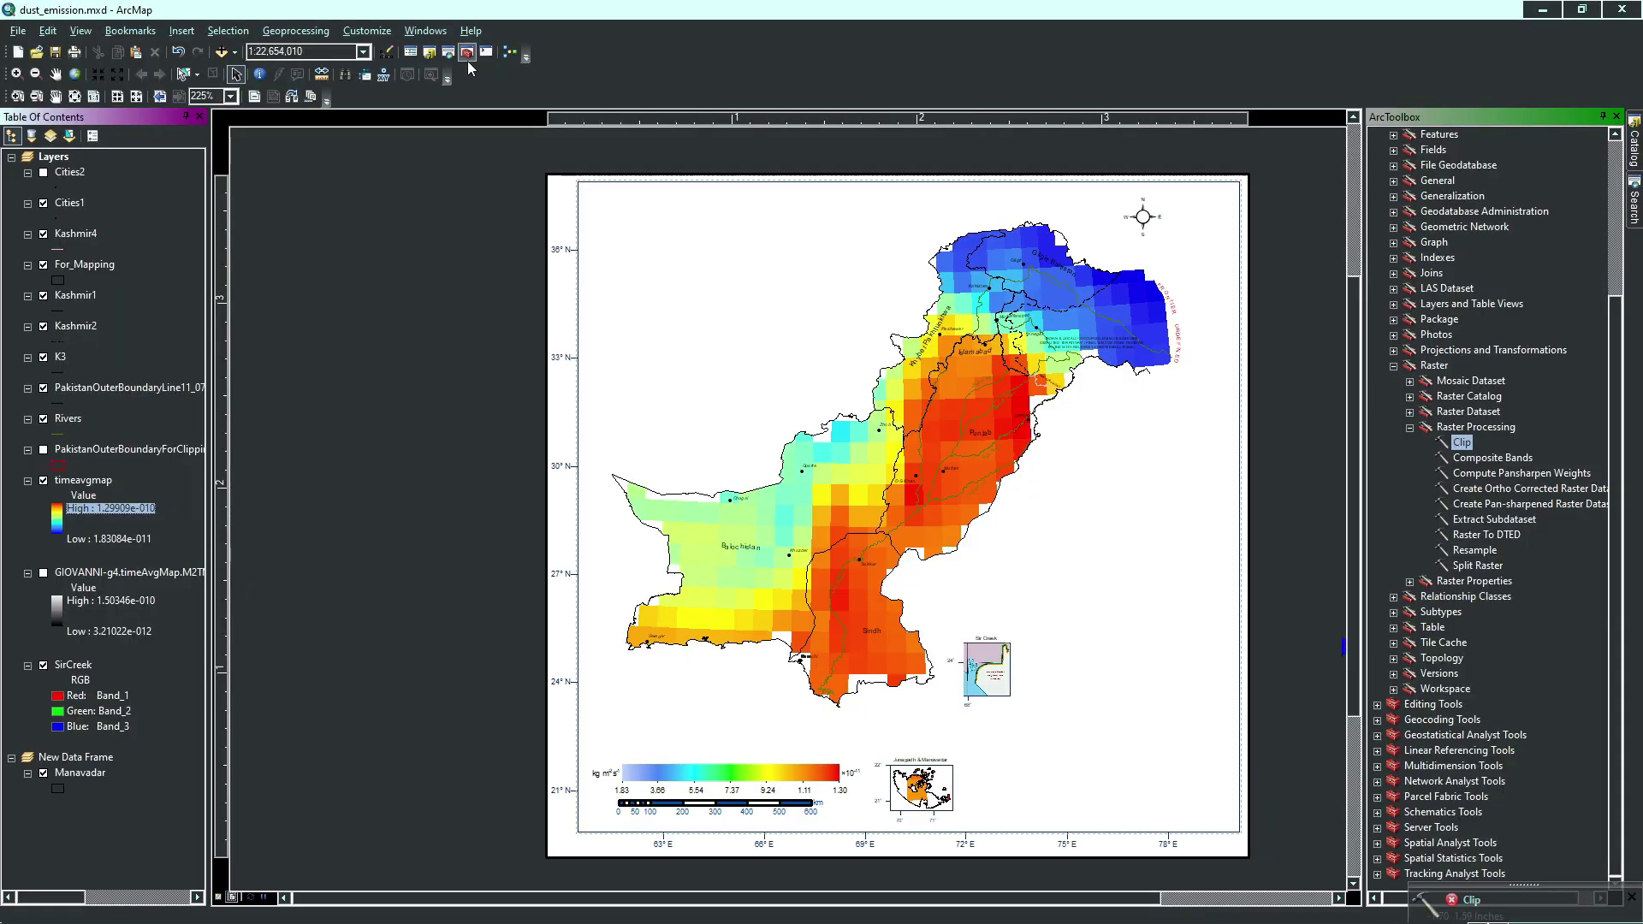
Set the timeavgmap layer's stretch type to Minimum-Maximum and enable editing of its high and low values
{"action": "left_click", "coordinate": [83, 480]}
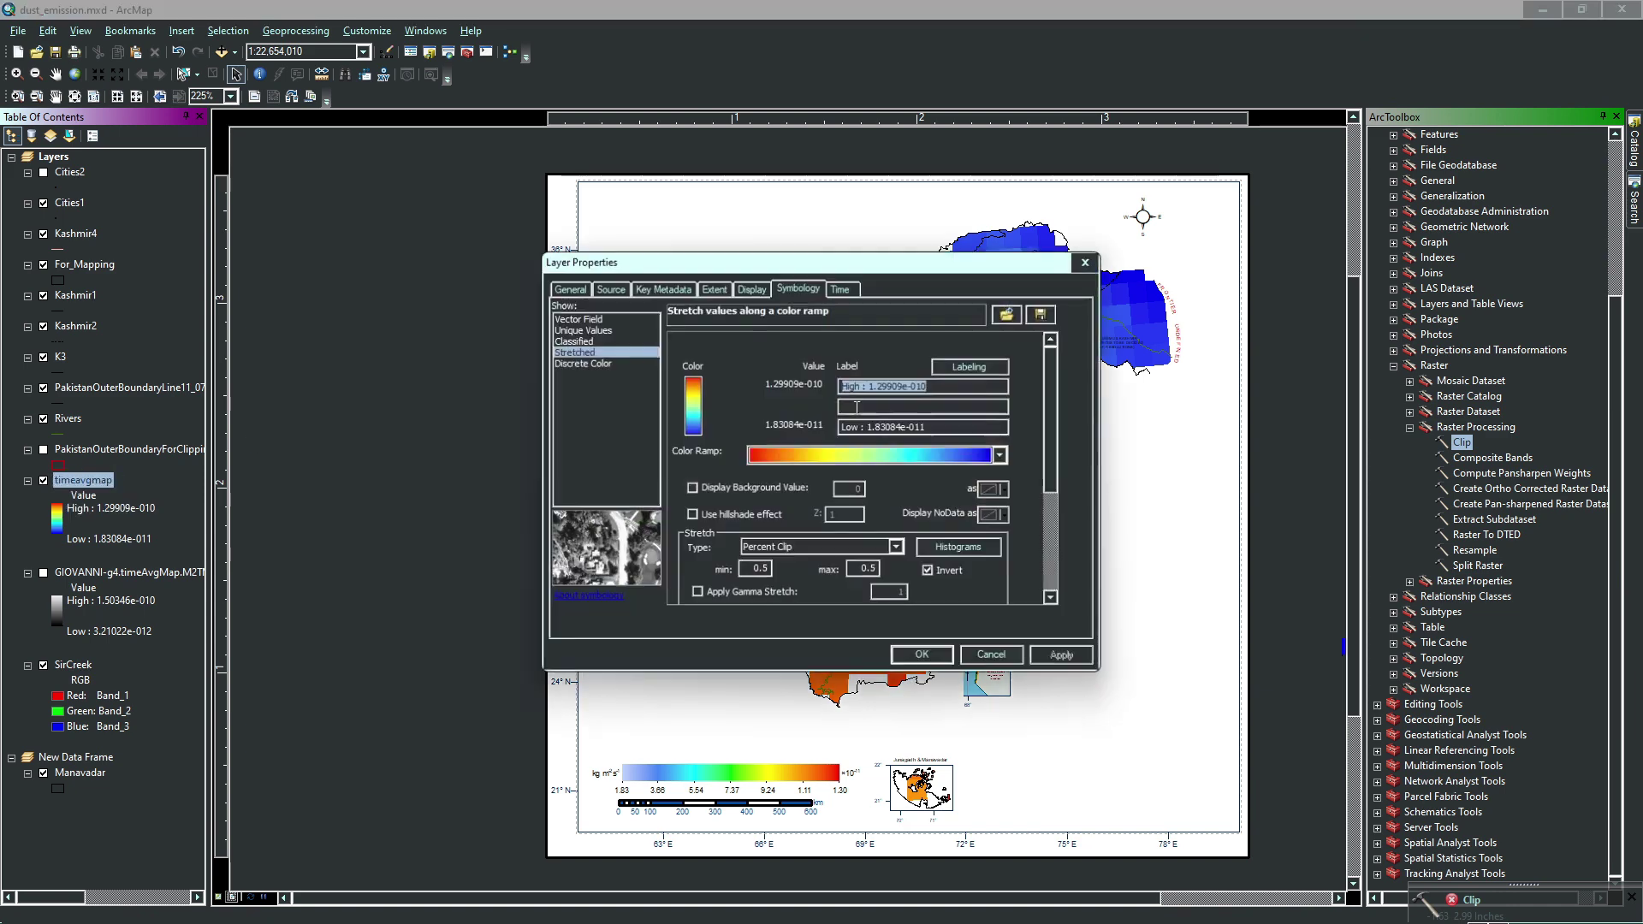
{"action": "left_click", "coordinate": [935, 388]}
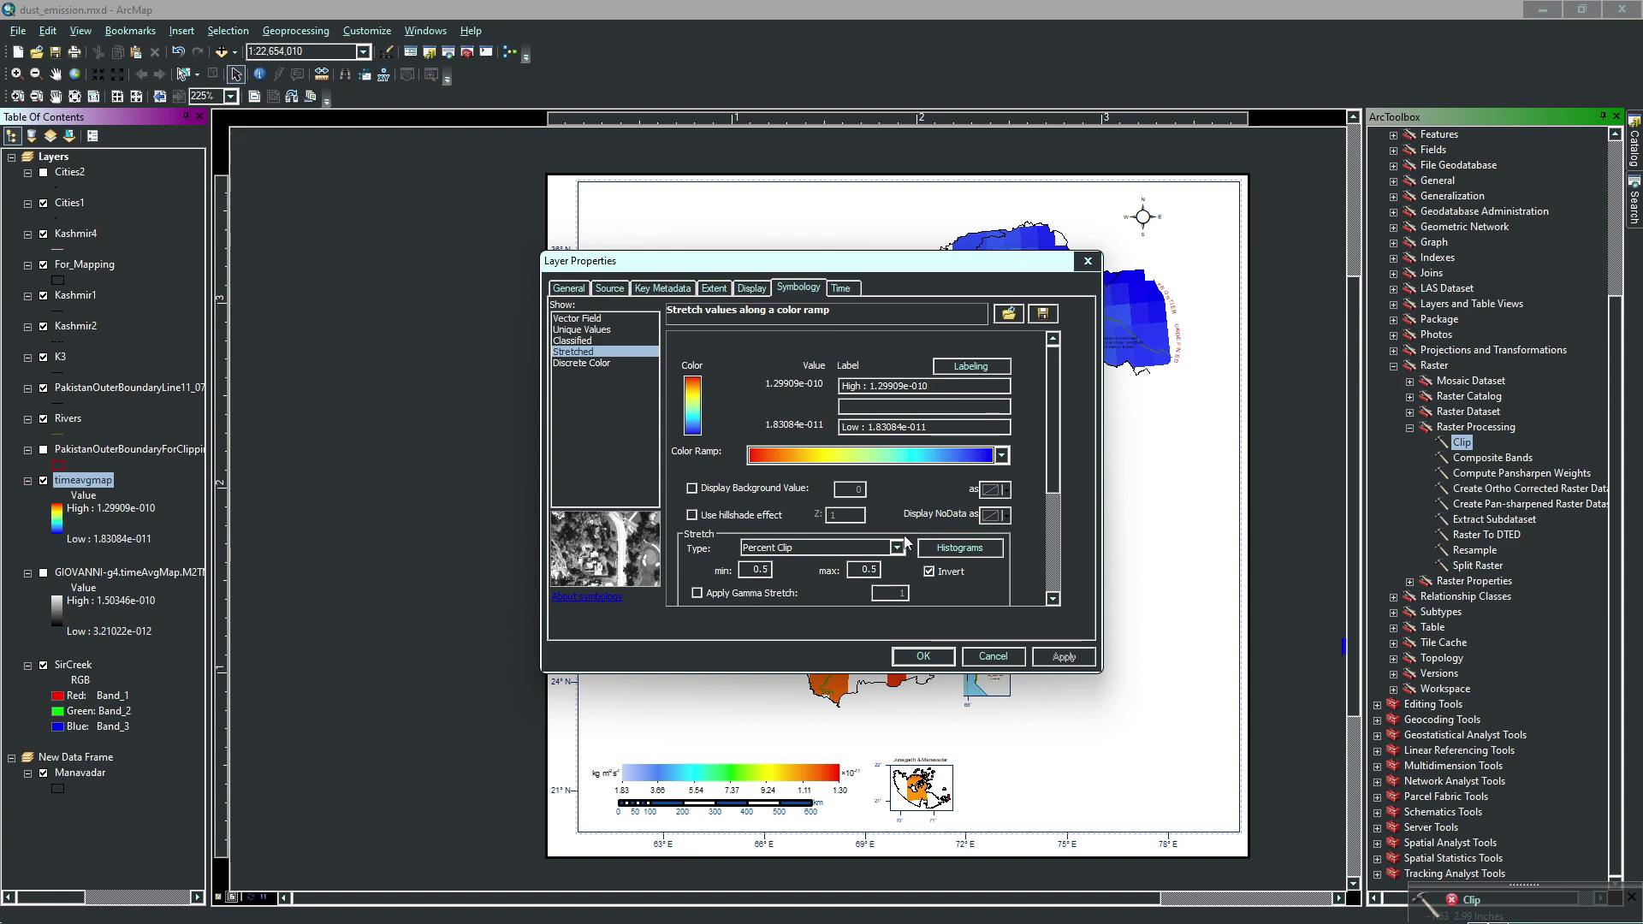
{"action": "left_click", "coordinate": [901, 546]}
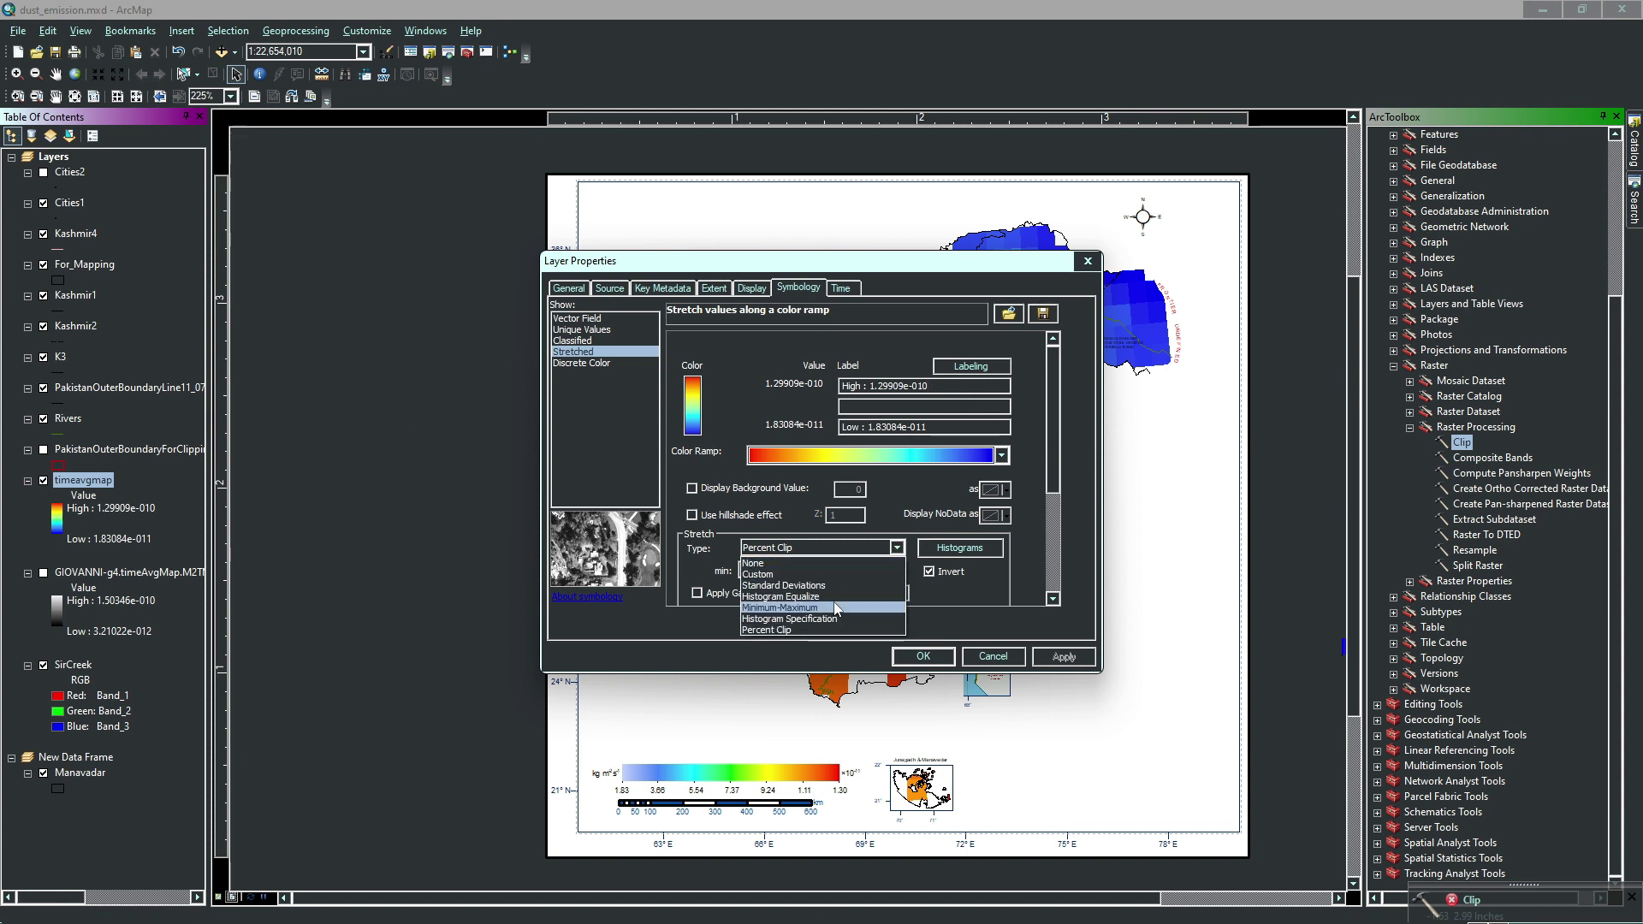
{"action": "left_click", "coordinate": [836, 609]}
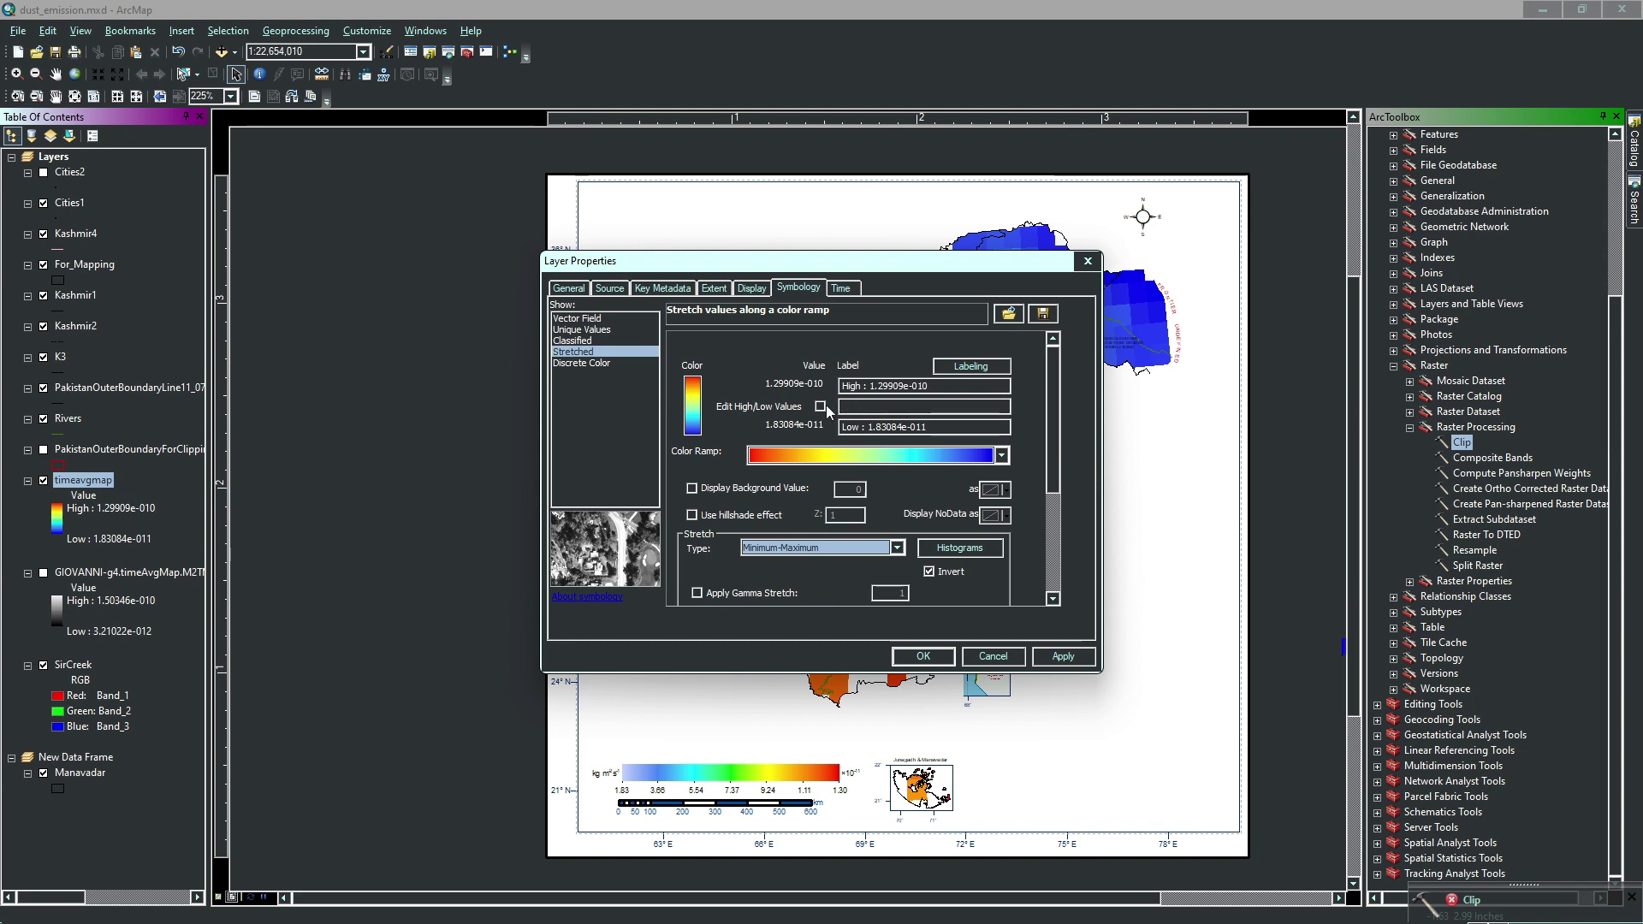
{"action": "left_click", "coordinate": [820, 406]}
Try a high stretch value of 1.29909e-009 for the timeavgmap layer and apply it
{"action": "double_click", "coordinate": [823, 386]}
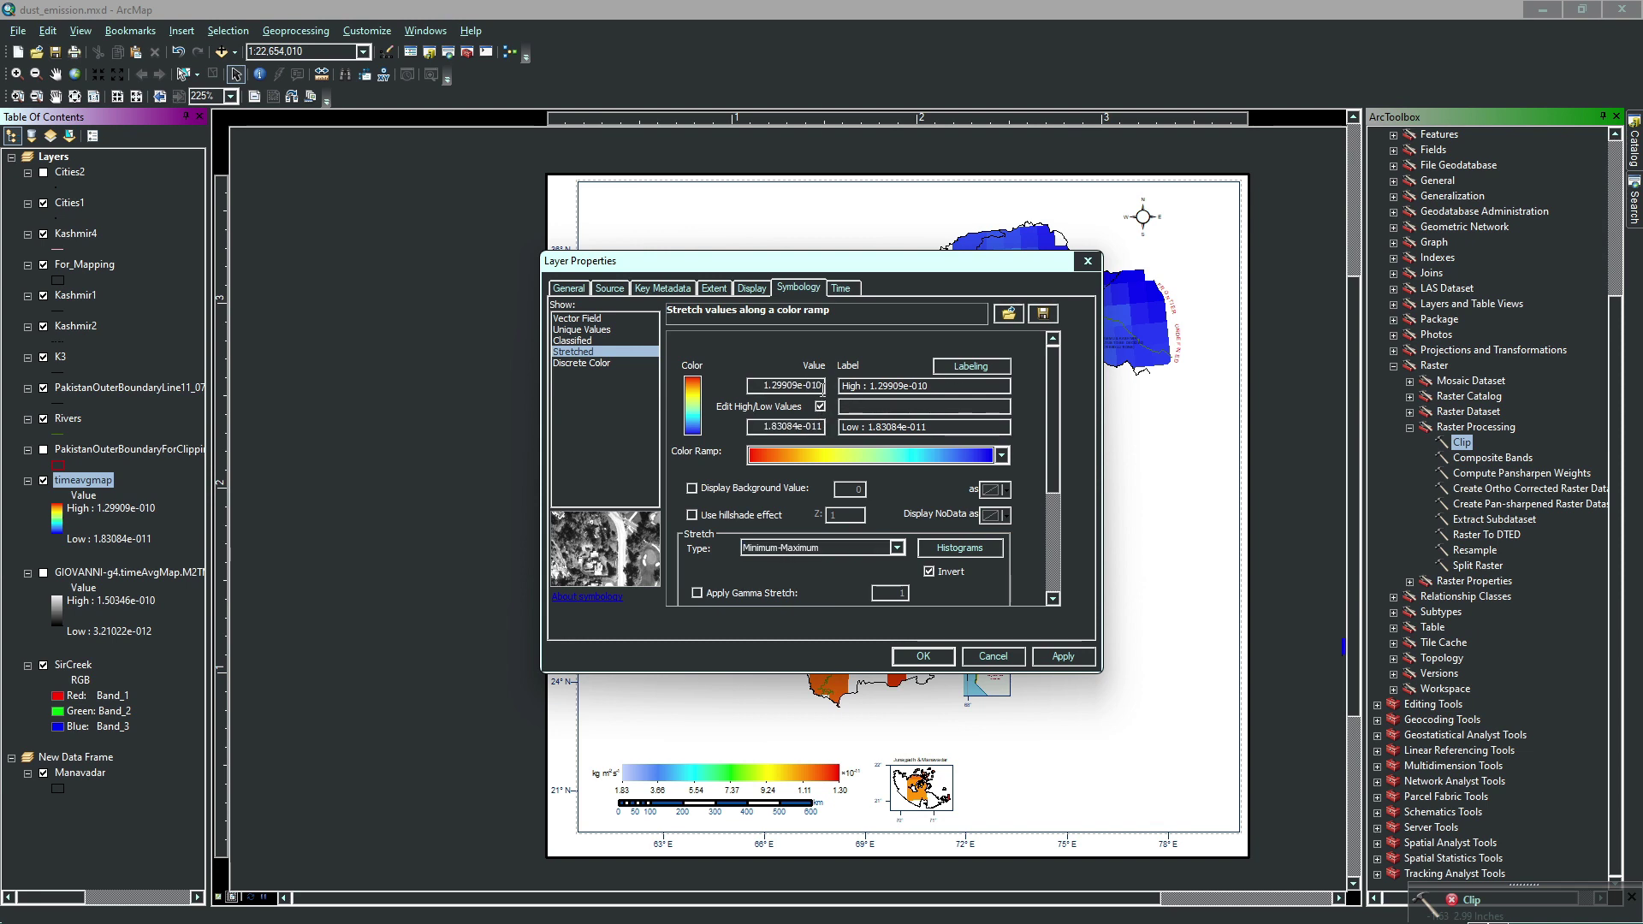
{"action": "left_click_drag", "start_coordinate": [868, 263], "coordinate": [443, 249]}
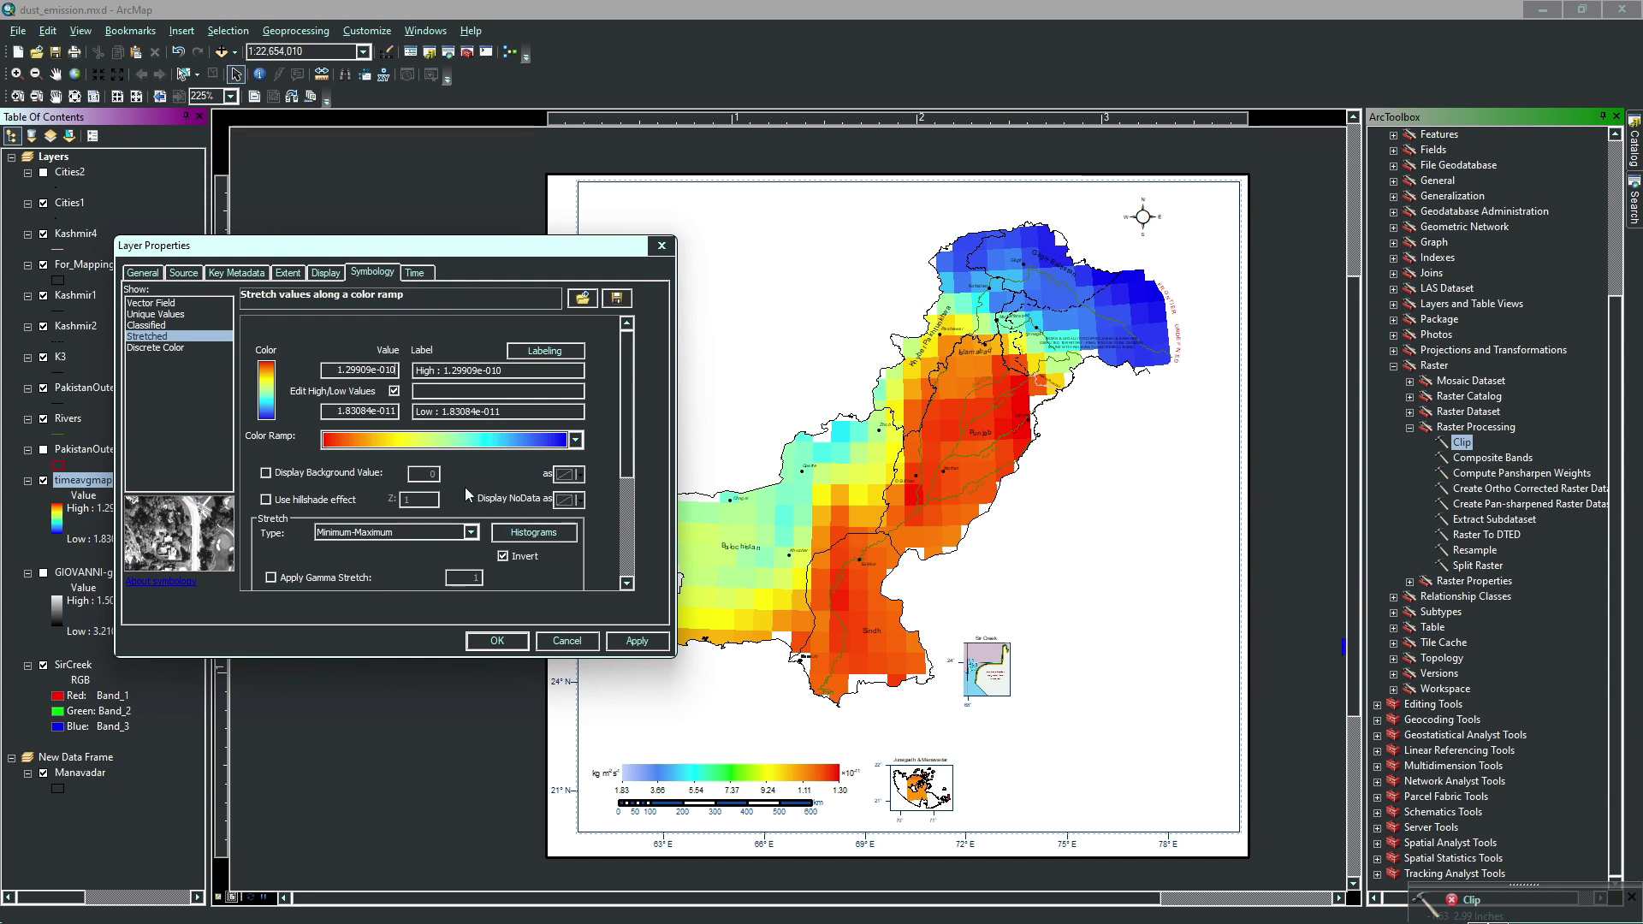
{"action": "key", "text": "BackSpace"}
{"action": "key", "text": "BackSpace"}
{"action": "type", "text": "09"}
{"action": "right_click", "coordinate": [349, 371]}
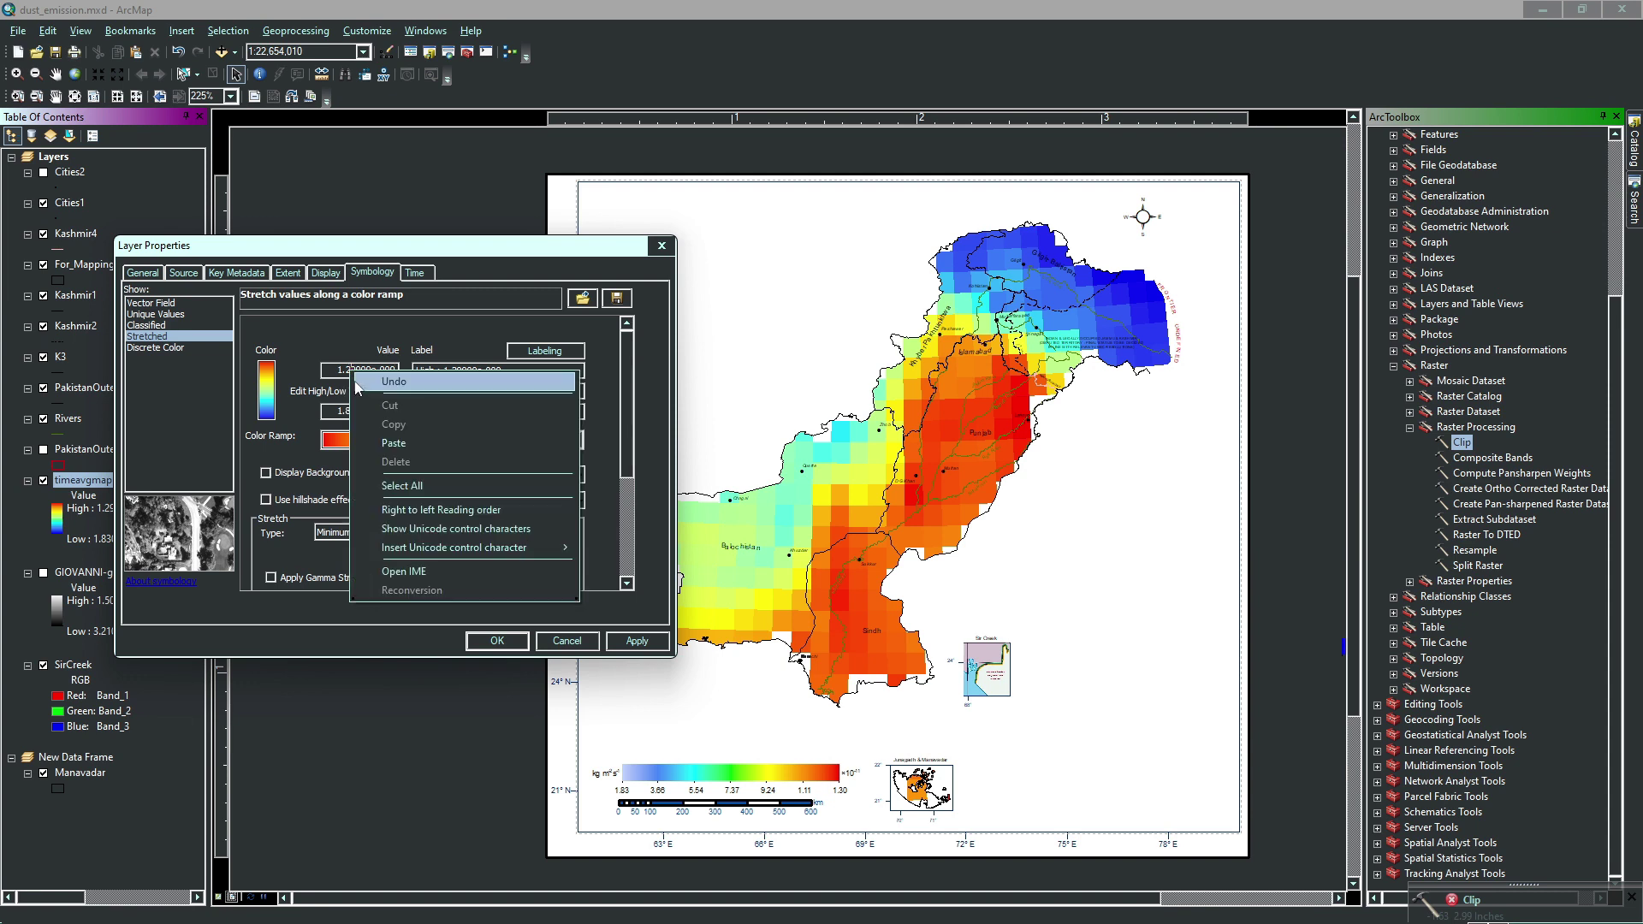
{"action": "left_click", "coordinate": [349, 373]}
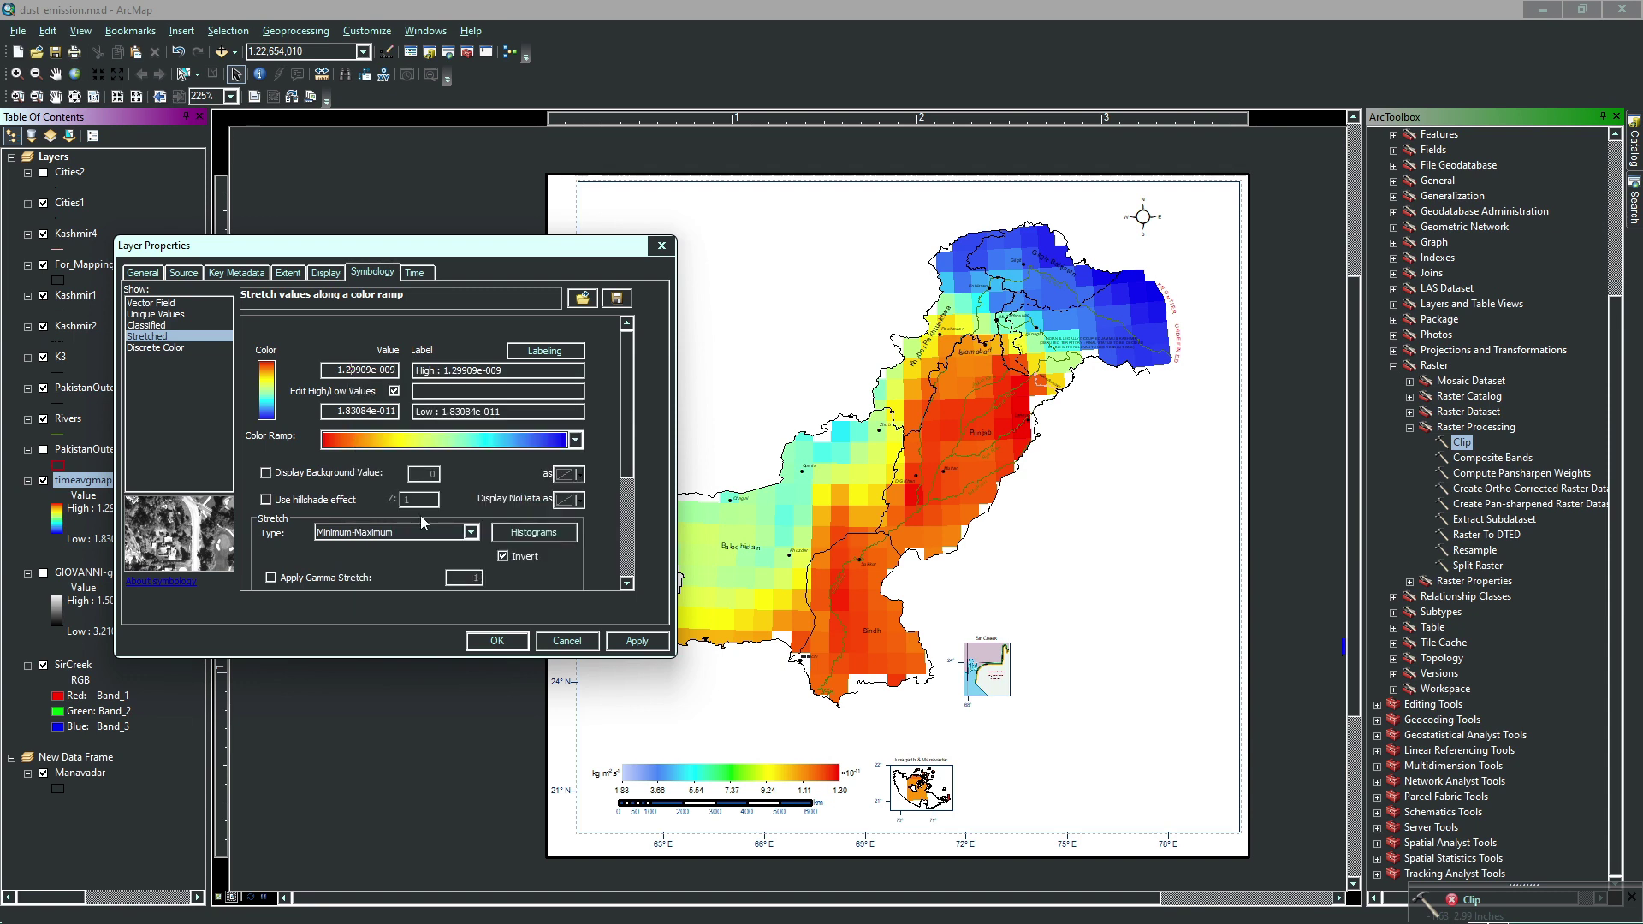
{"action": "left_click", "coordinate": [636, 642]}
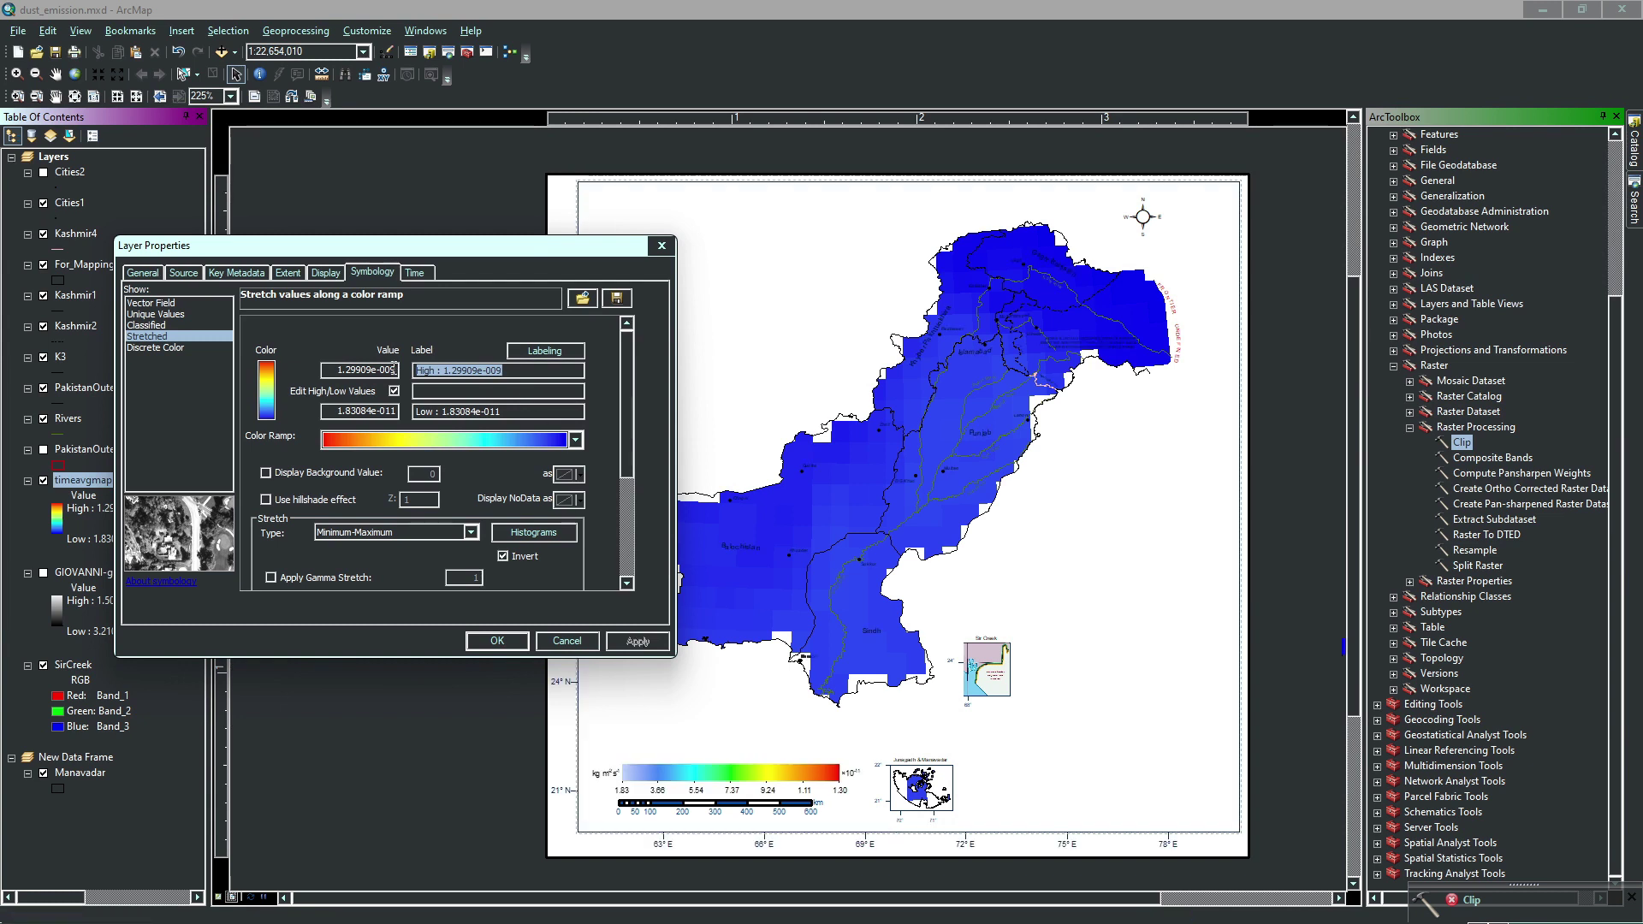
Set the timeavgmap layer's high stretch value to 1.29909e-011 and apply it
{"action": "left_click", "coordinate": [393, 370]}
{"action": "key", "text": "BackSpace"}
{"action": "type", "text": "11"}
{"action": "left_click", "coordinate": [638, 642]}
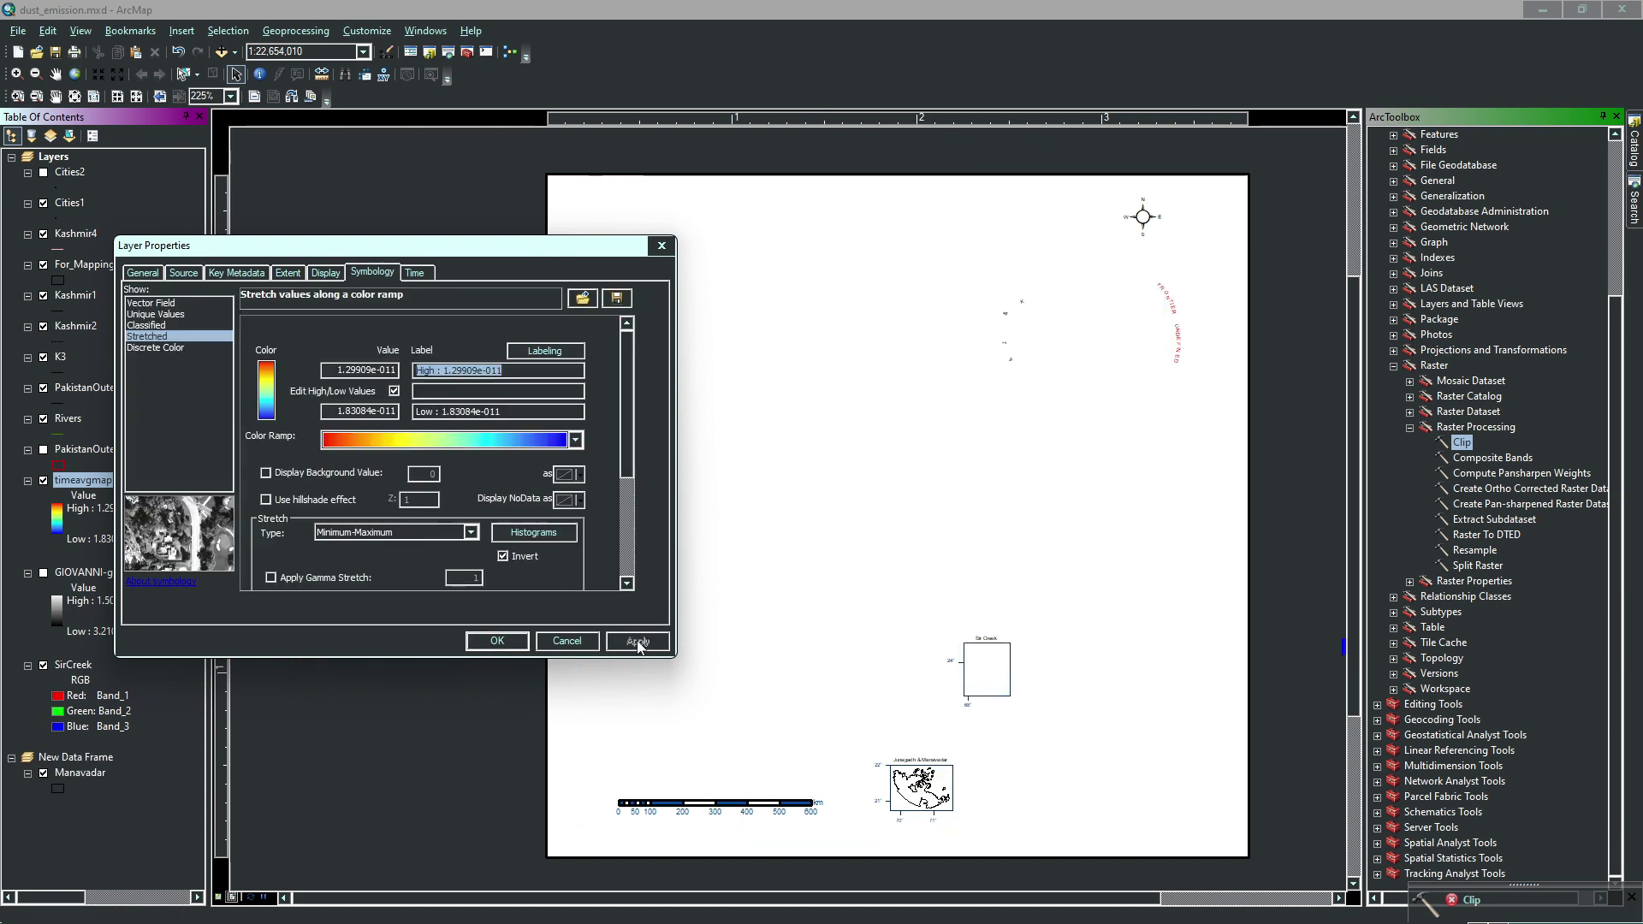
Set the timeavgmap layer's high stretch value to 1.09909e-010 and apply it
{"action": "left_click", "coordinate": [397, 411]}
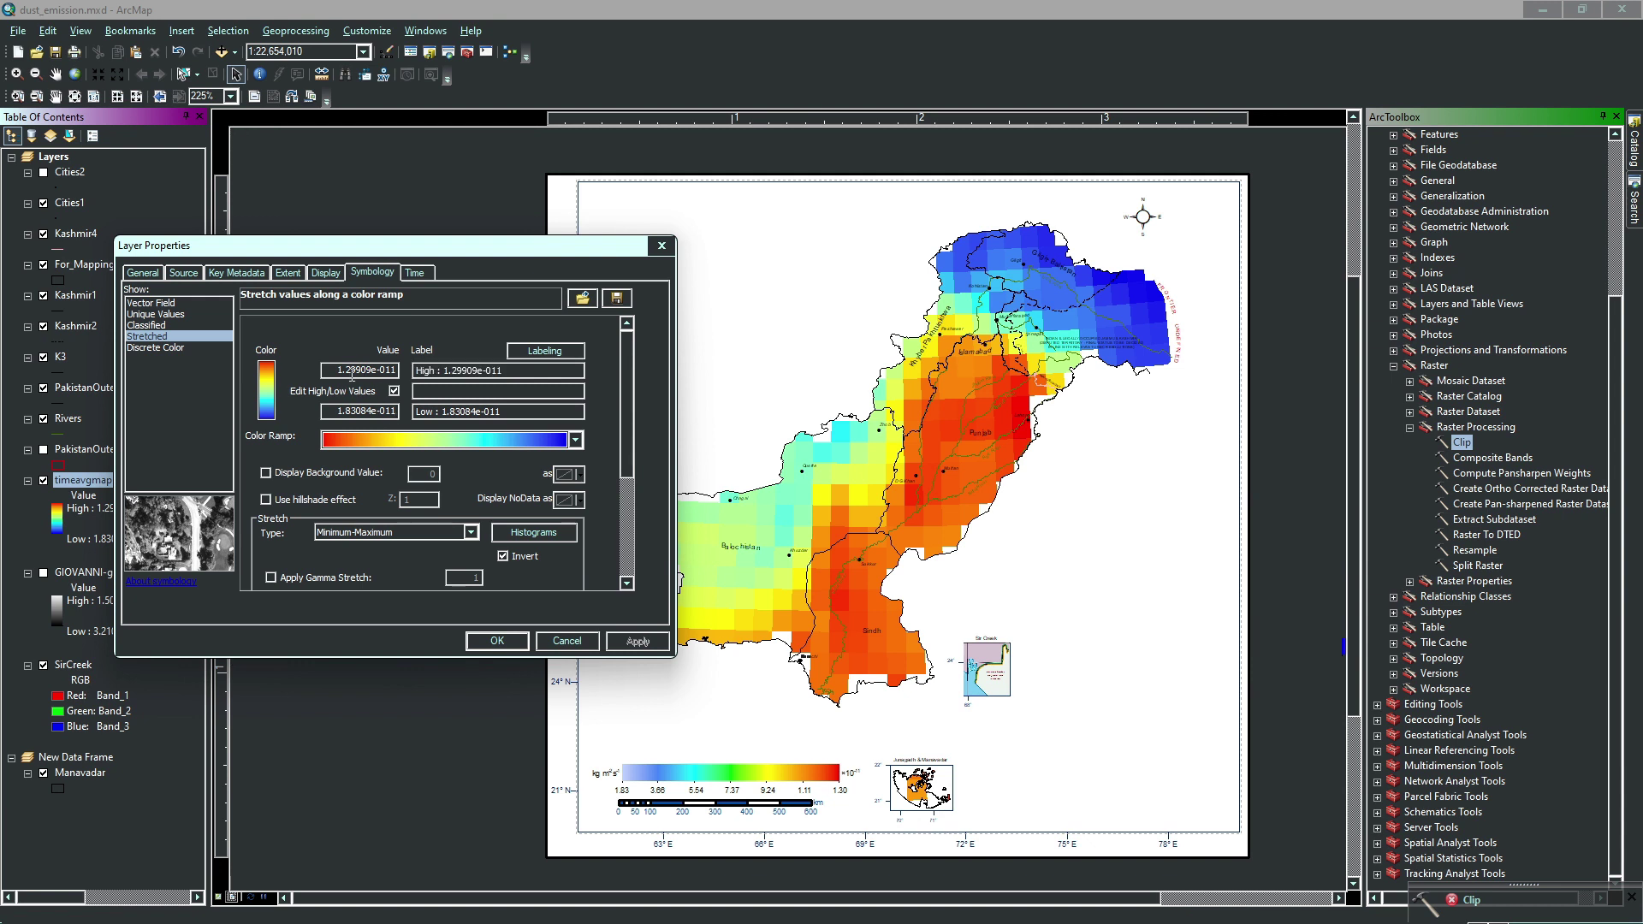
{"action": "left_click", "coordinate": [342, 369]}
{"action": "key", "text": "BackSpace"}
{"action": "type", "text": "5"}
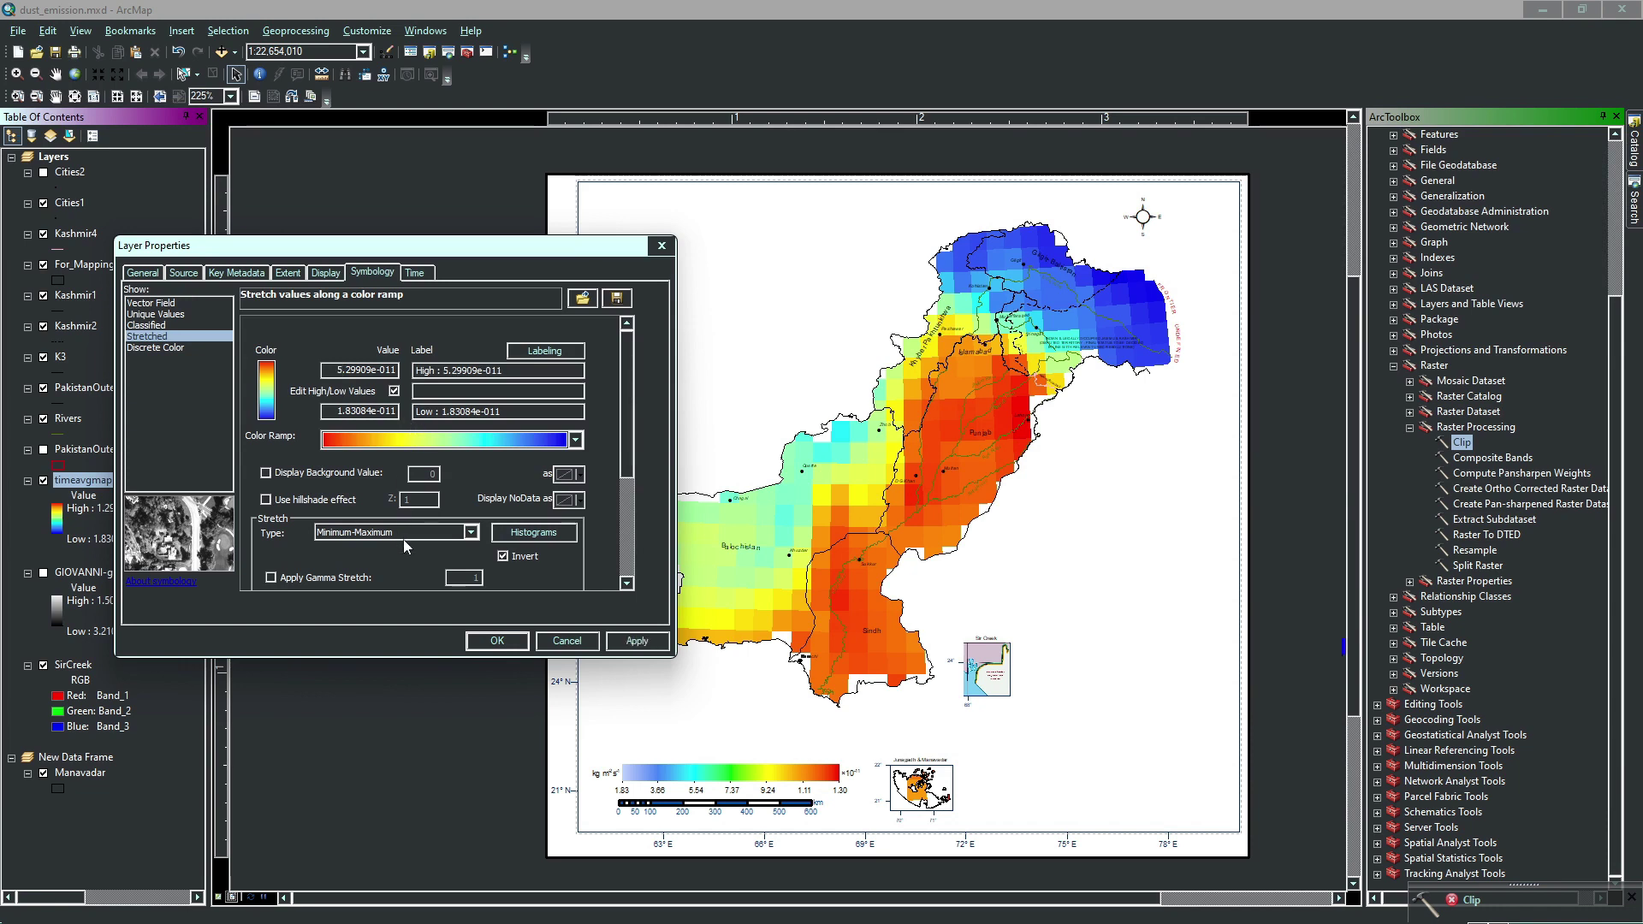
{"action": "left_click", "coordinate": [636, 641]}
Generate advanced labels with 6 intervals, recolor the middle interval to pure green (RGB 0, 255, 0), and apply the labeling
{"action": "left_click", "coordinate": [545, 351]}
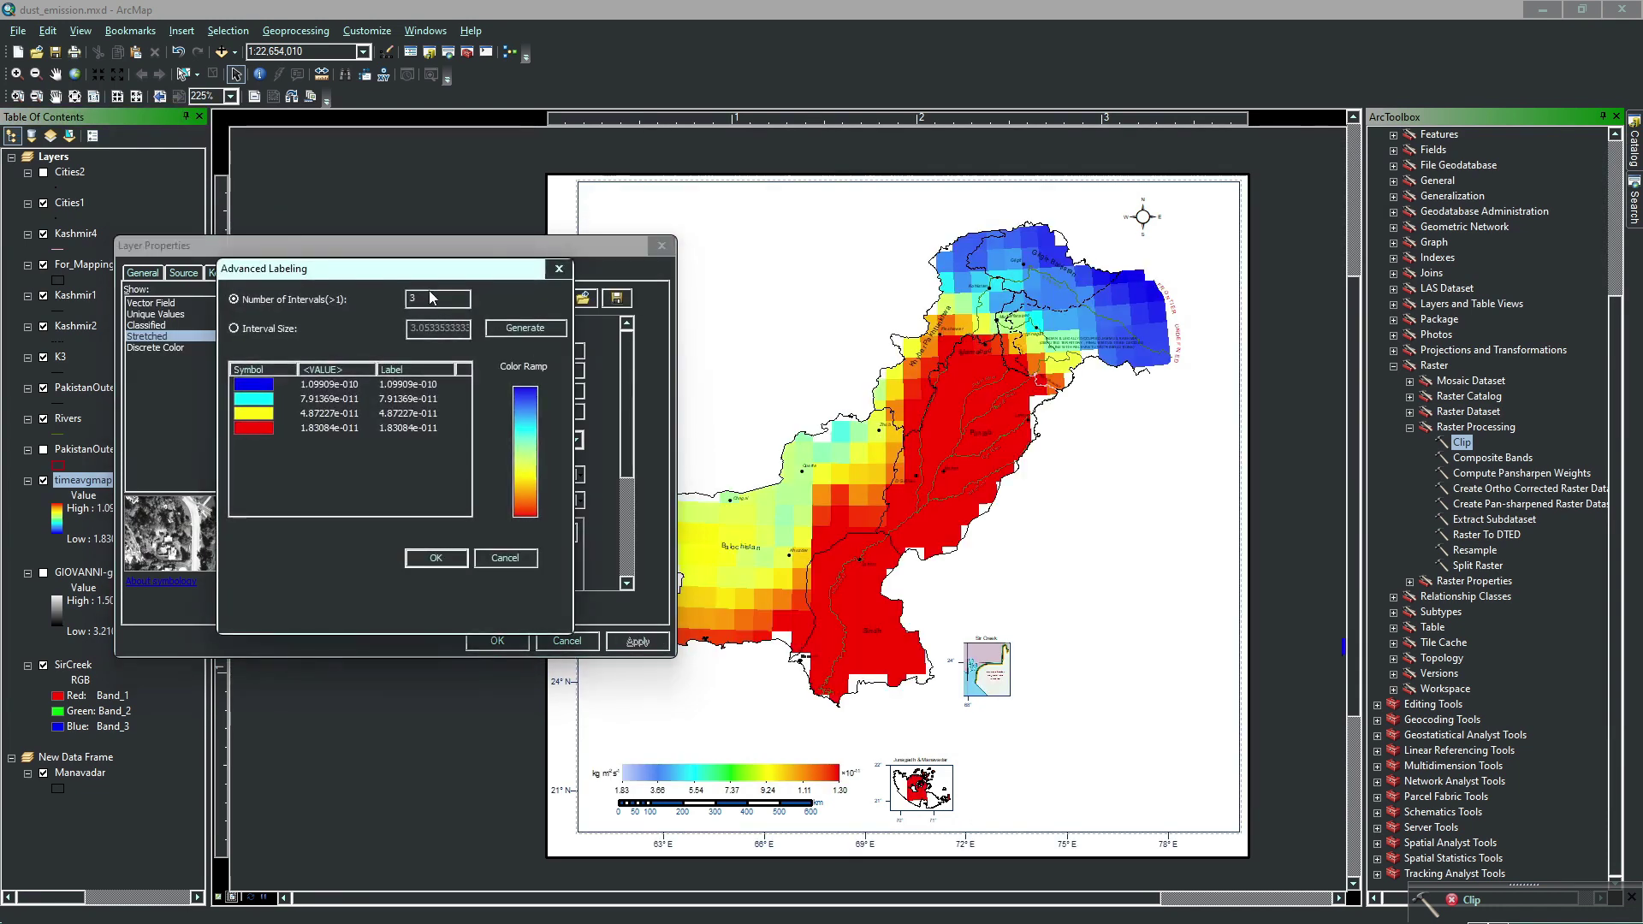
{"action": "left_click", "coordinate": [507, 328]}
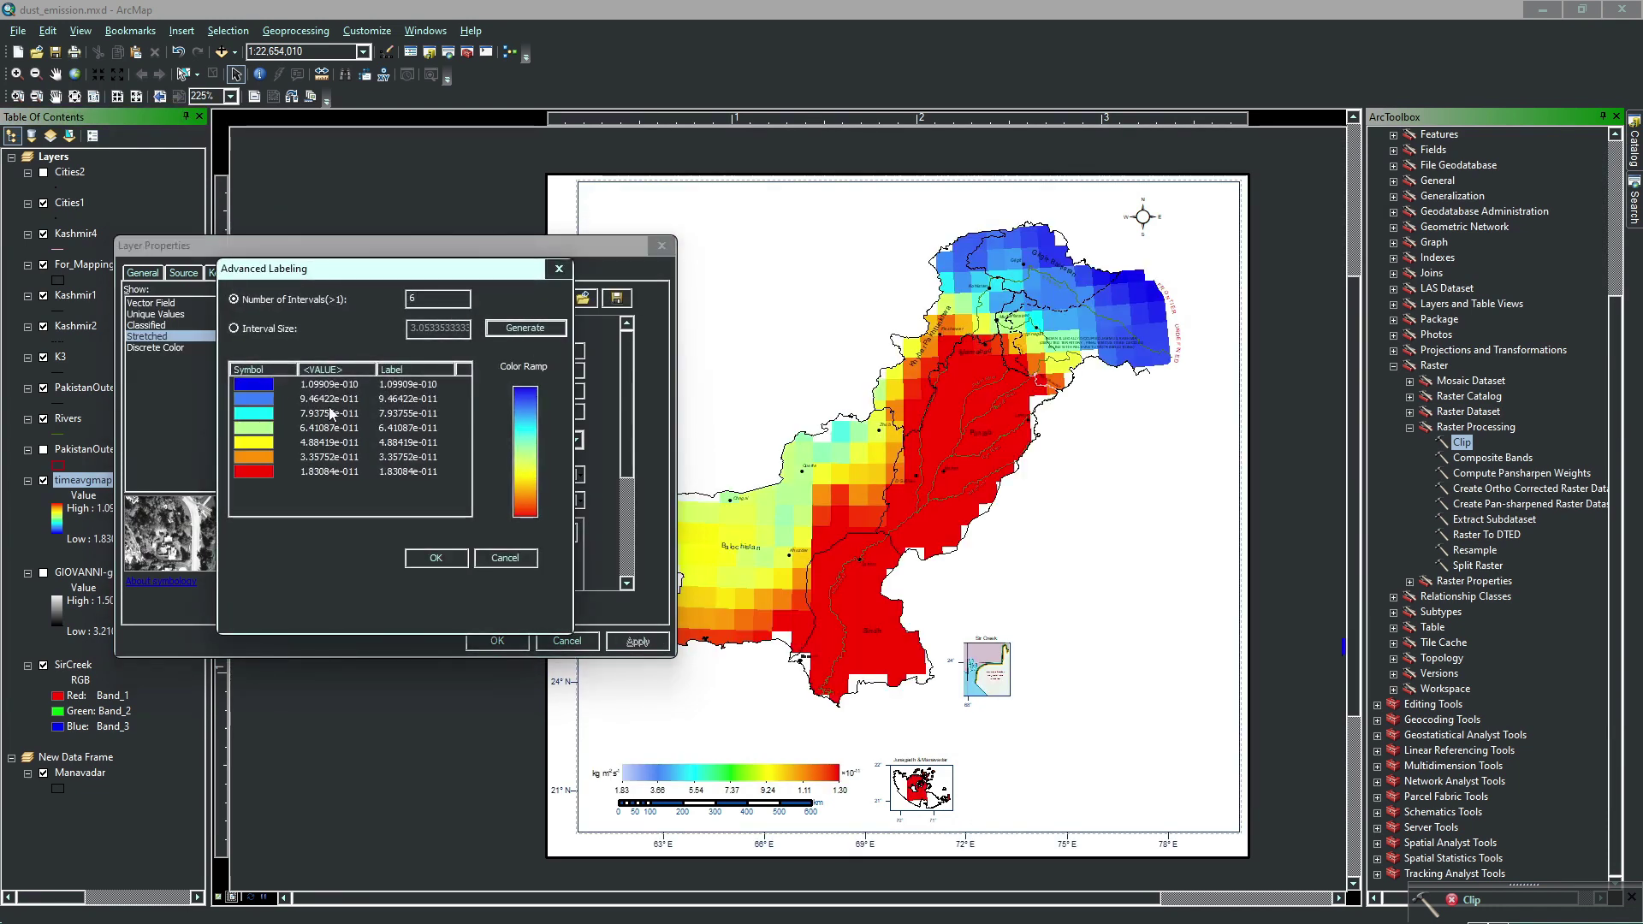
{"action": "left_click", "coordinate": [267, 429]}
{"action": "left_click", "coordinate": [402, 615]}
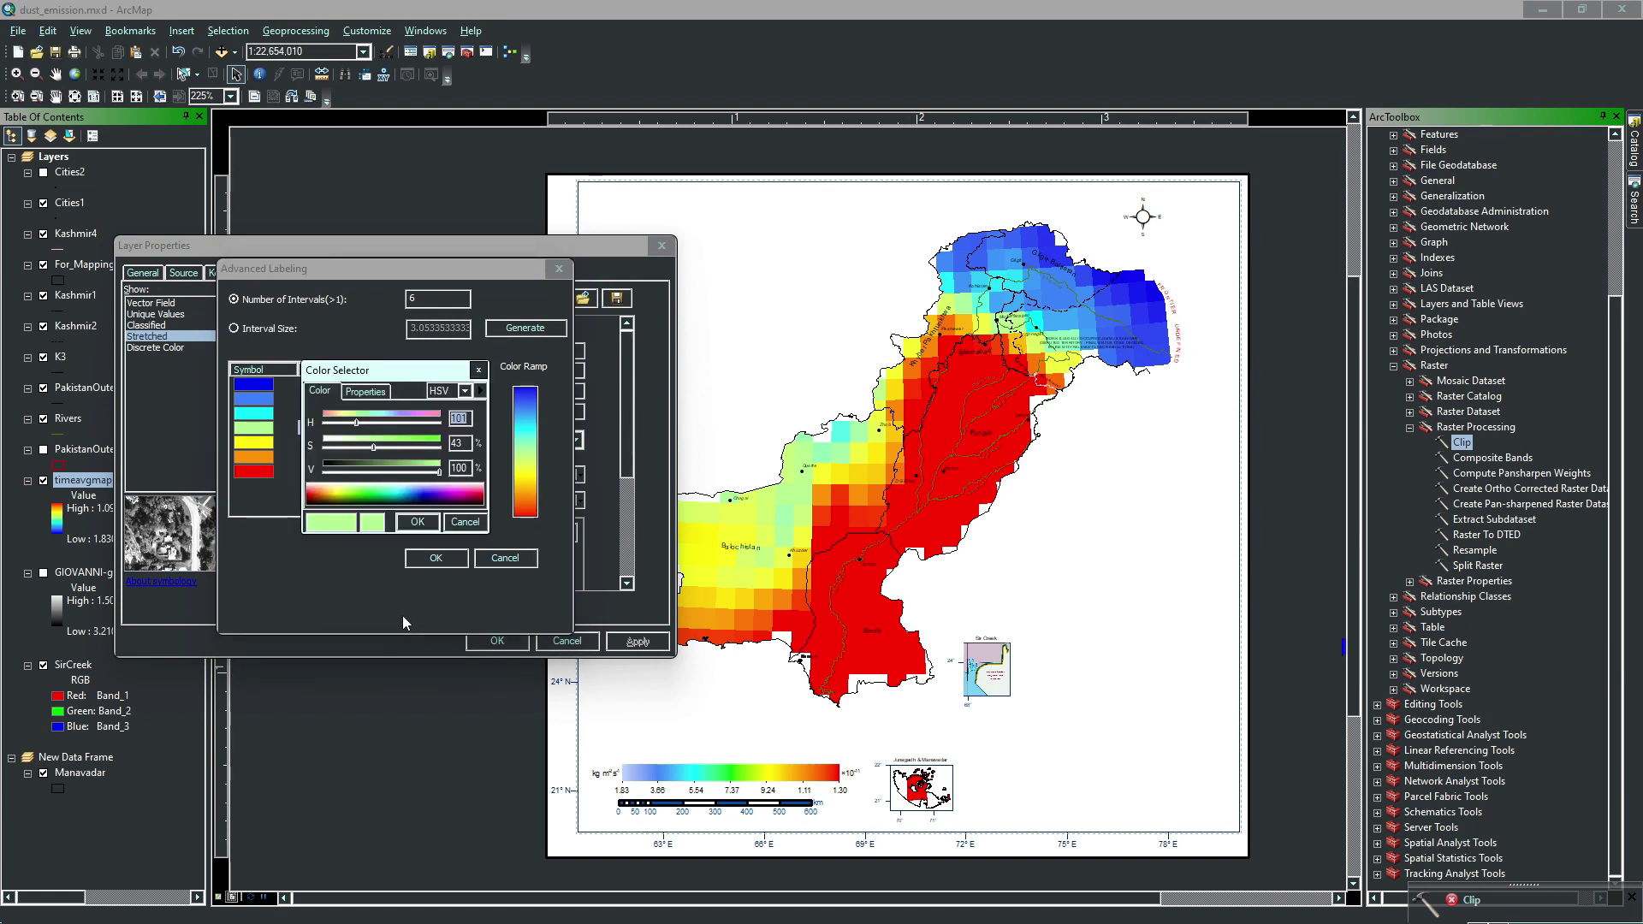
{"action": "left_click", "coordinate": [453, 390]}
{"action": "left_click", "coordinate": [447, 428]}
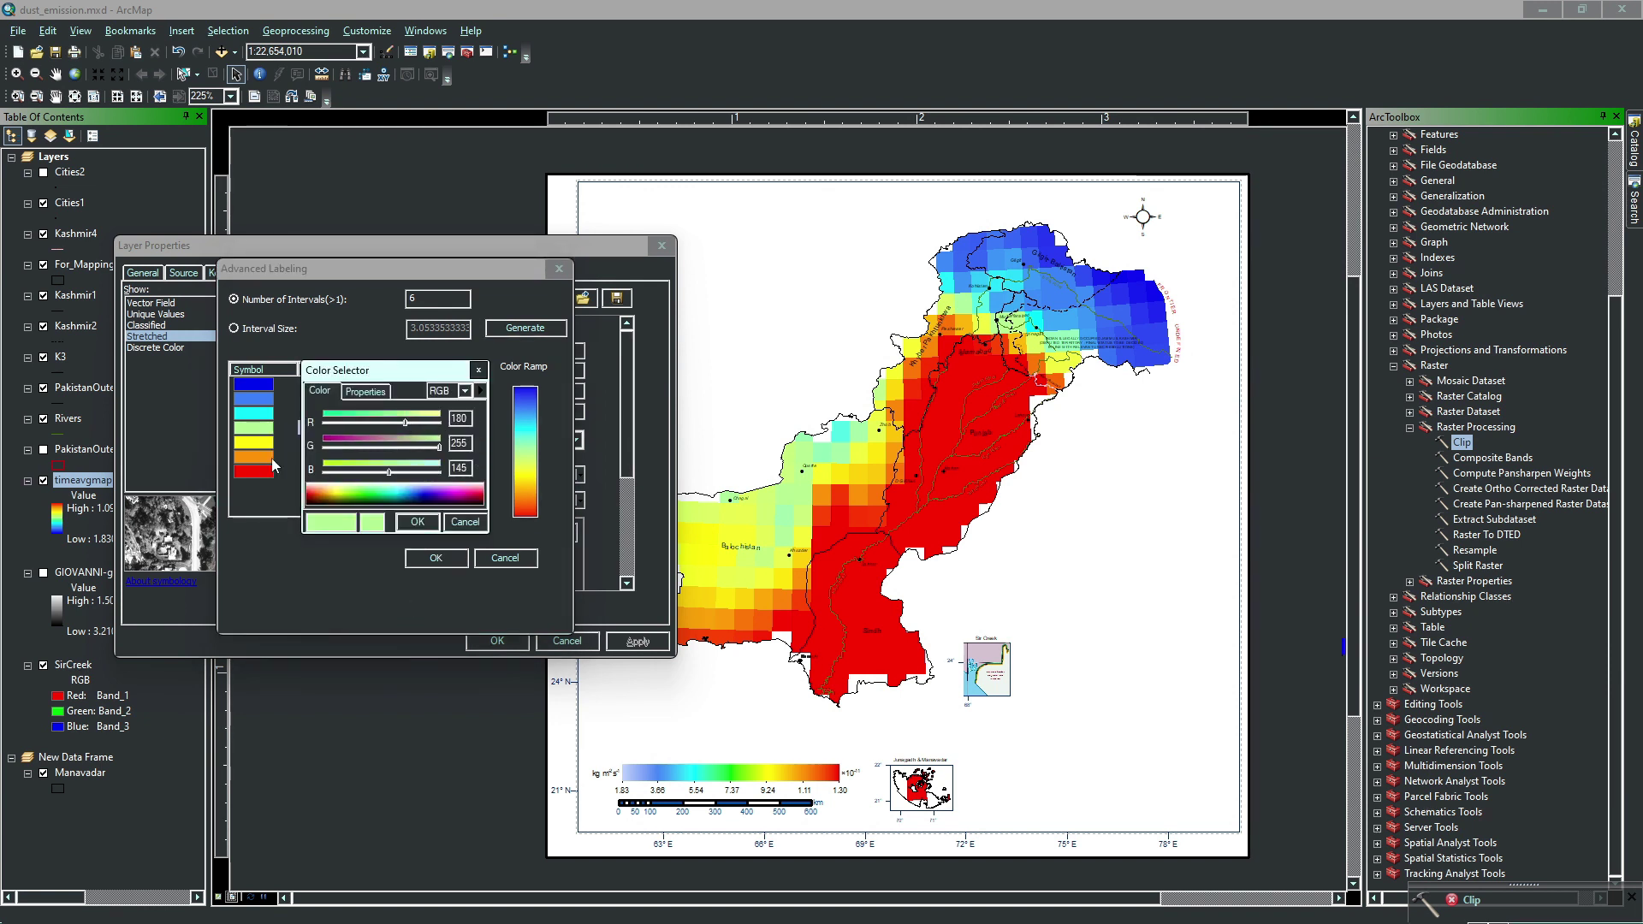
{"action": "left_click_drag", "start_coordinate": [390, 422], "coordinate": [324, 424]}
{"action": "left_click", "coordinate": [326, 471]}
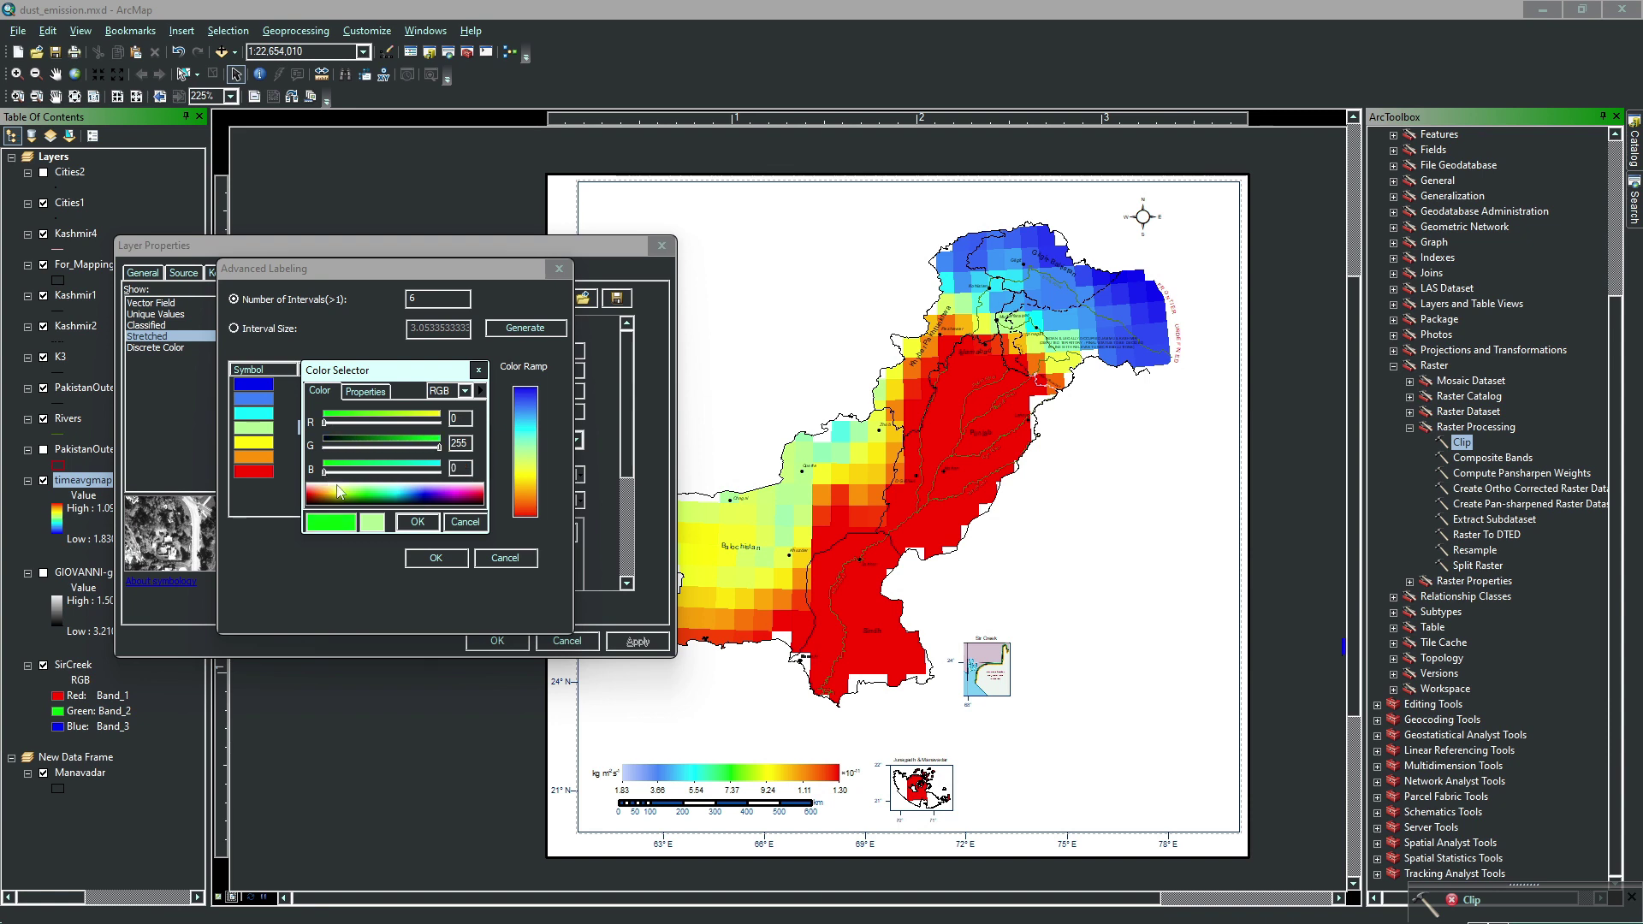
{"action": "left_click", "coordinate": [417, 522]}
{"action": "left_click", "coordinate": [423, 559]}
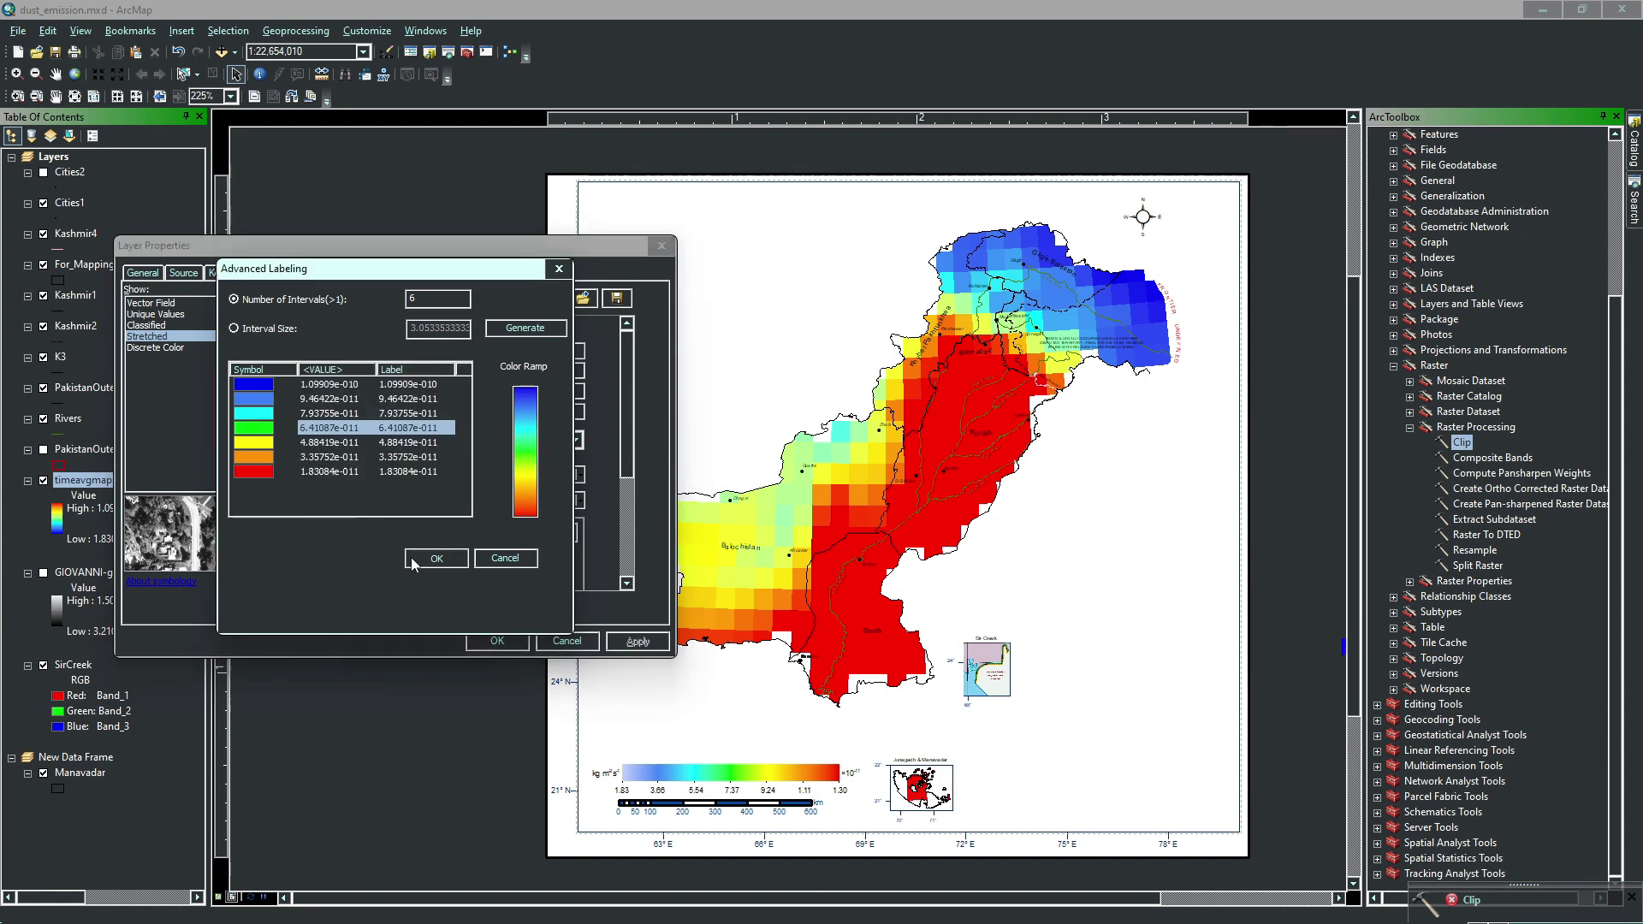
{"action": "left_click", "coordinate": [643, 643]}
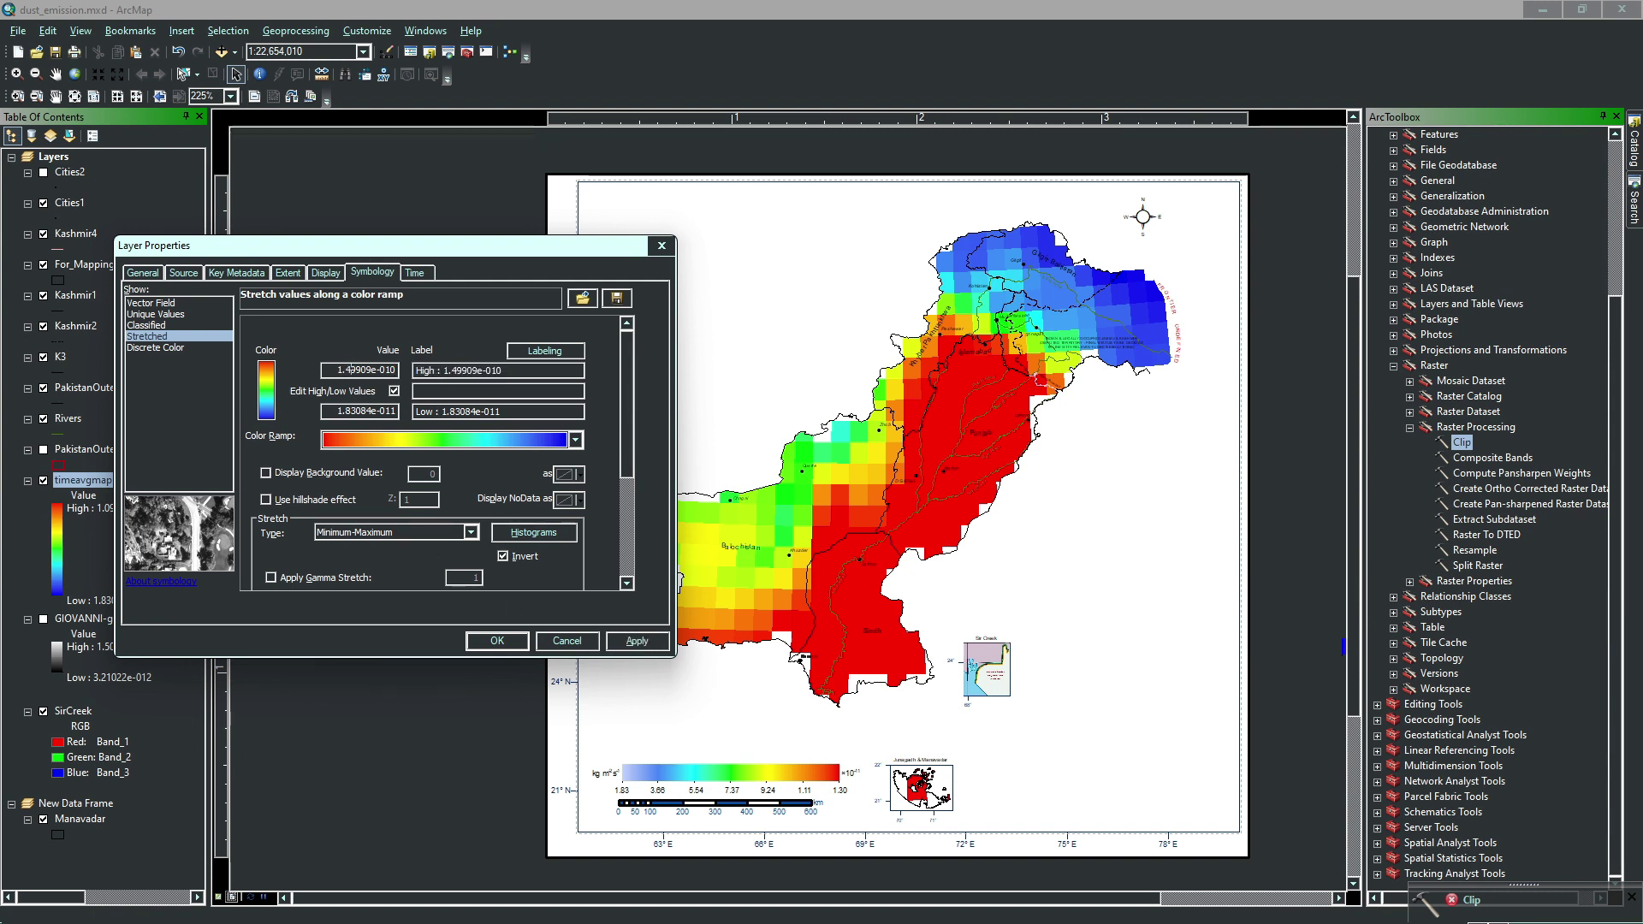
Try a high stretch value of 1.49909e-010, then set it to 1.29909e-010 and accept the layer properties
{"action": "left_click", "coordinate": [634, 648]}
{"action": "left_click", "coordinate": [350, 370]}
{"action": "key", "text": "BackSpace"}
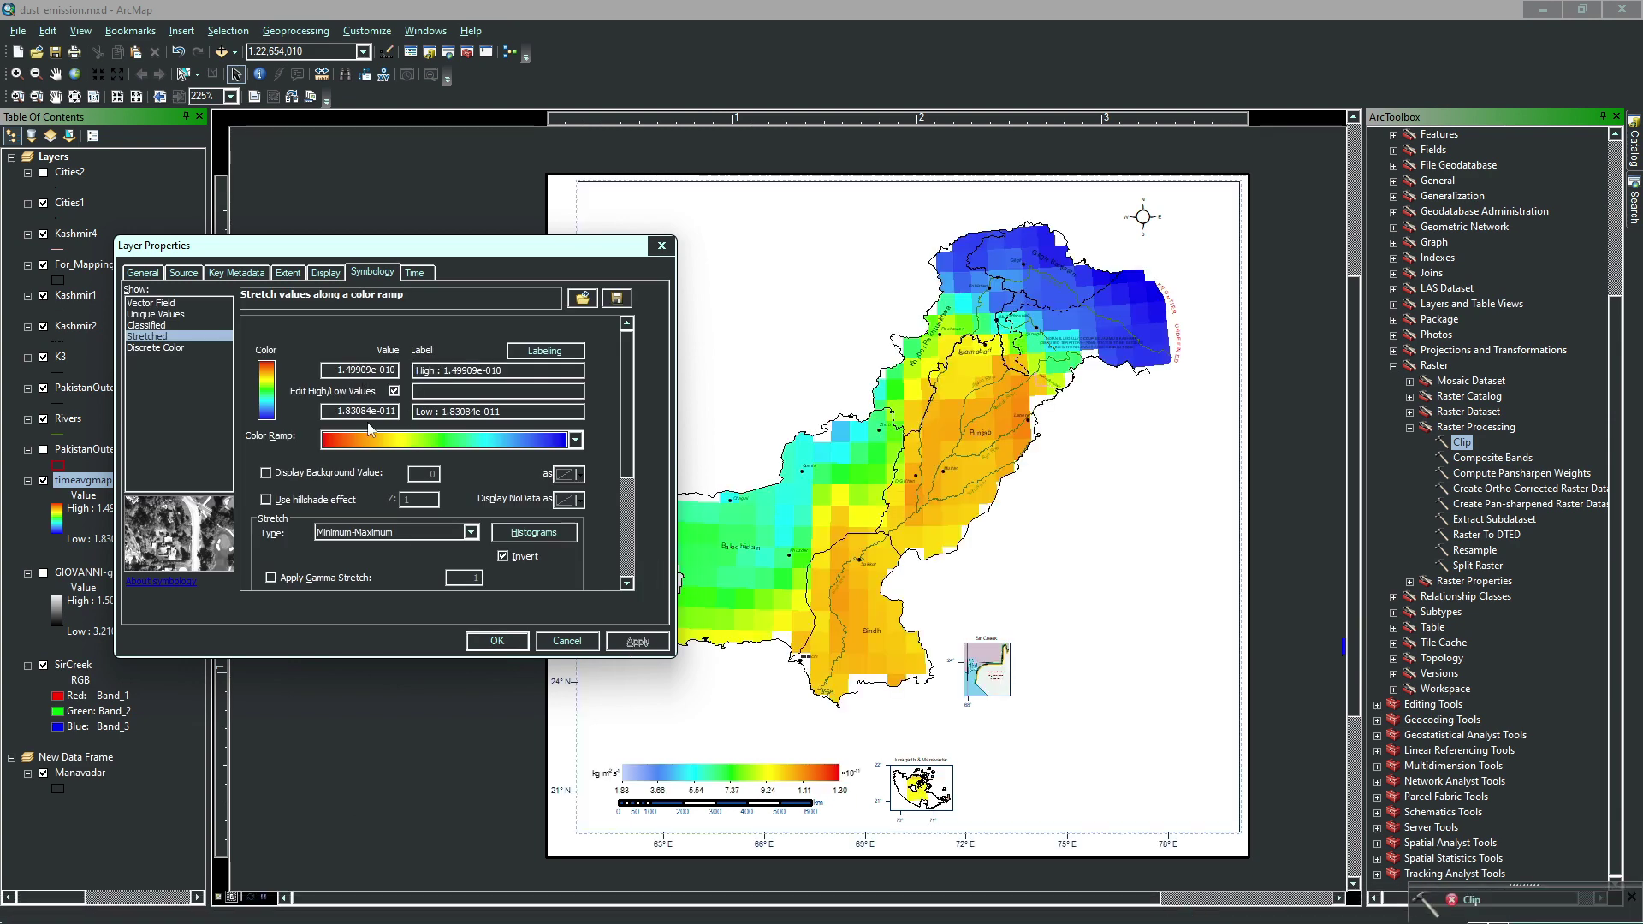
{"action": "type", "text": "2"}
{"action": "left_click", "coordinate": [634, 648]}
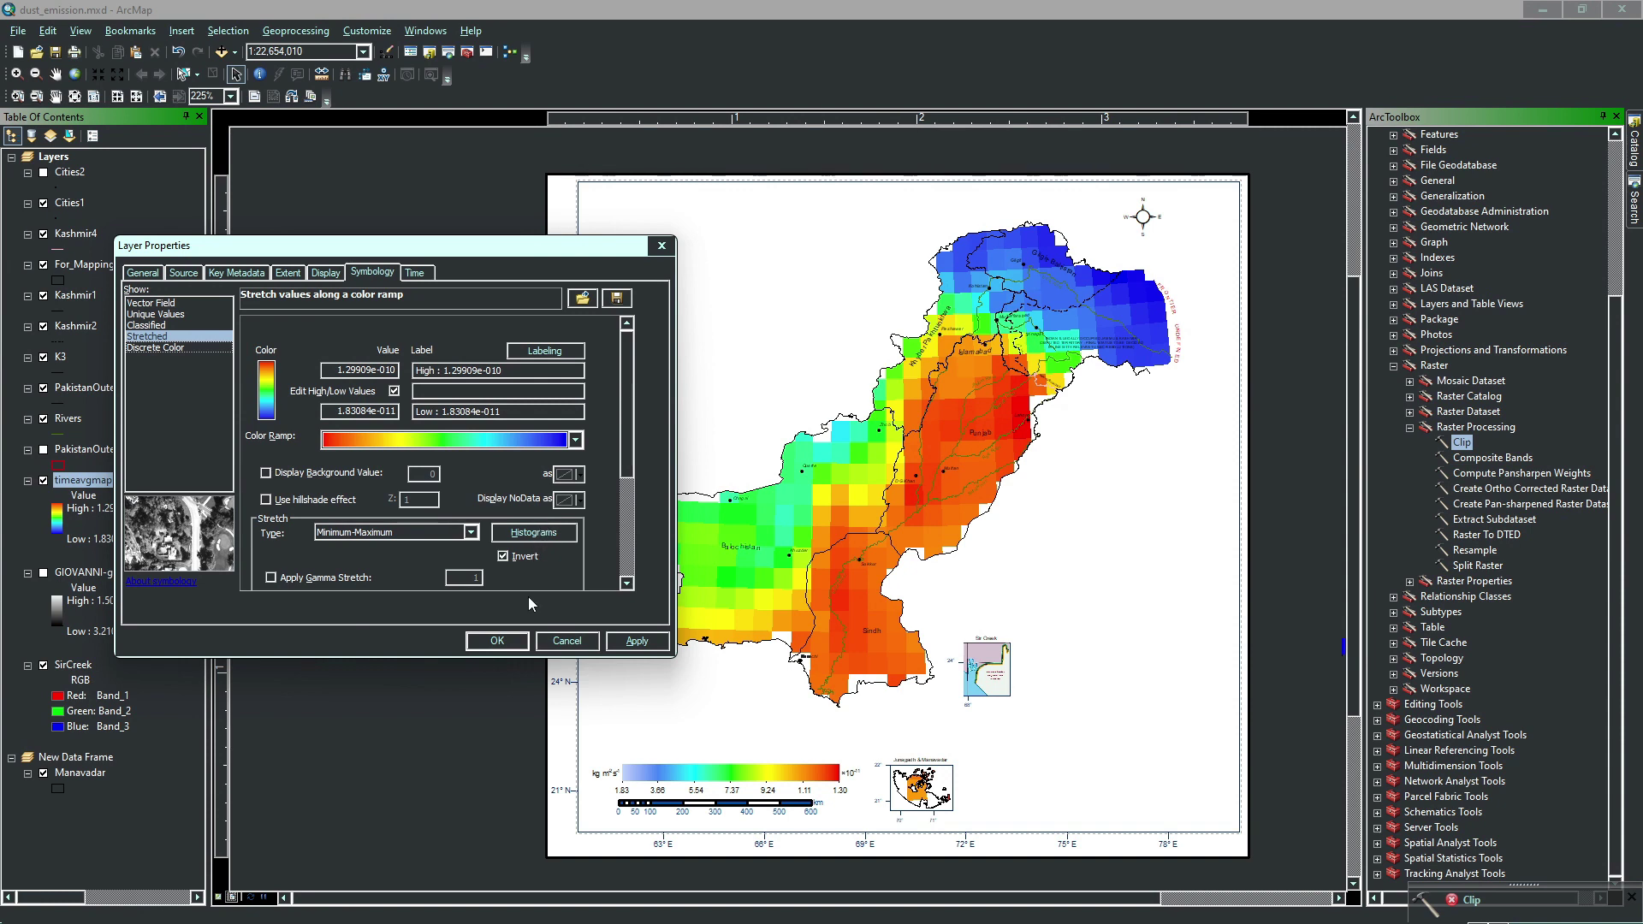
{"action": "left_click", "coordinate": [497, 641]}
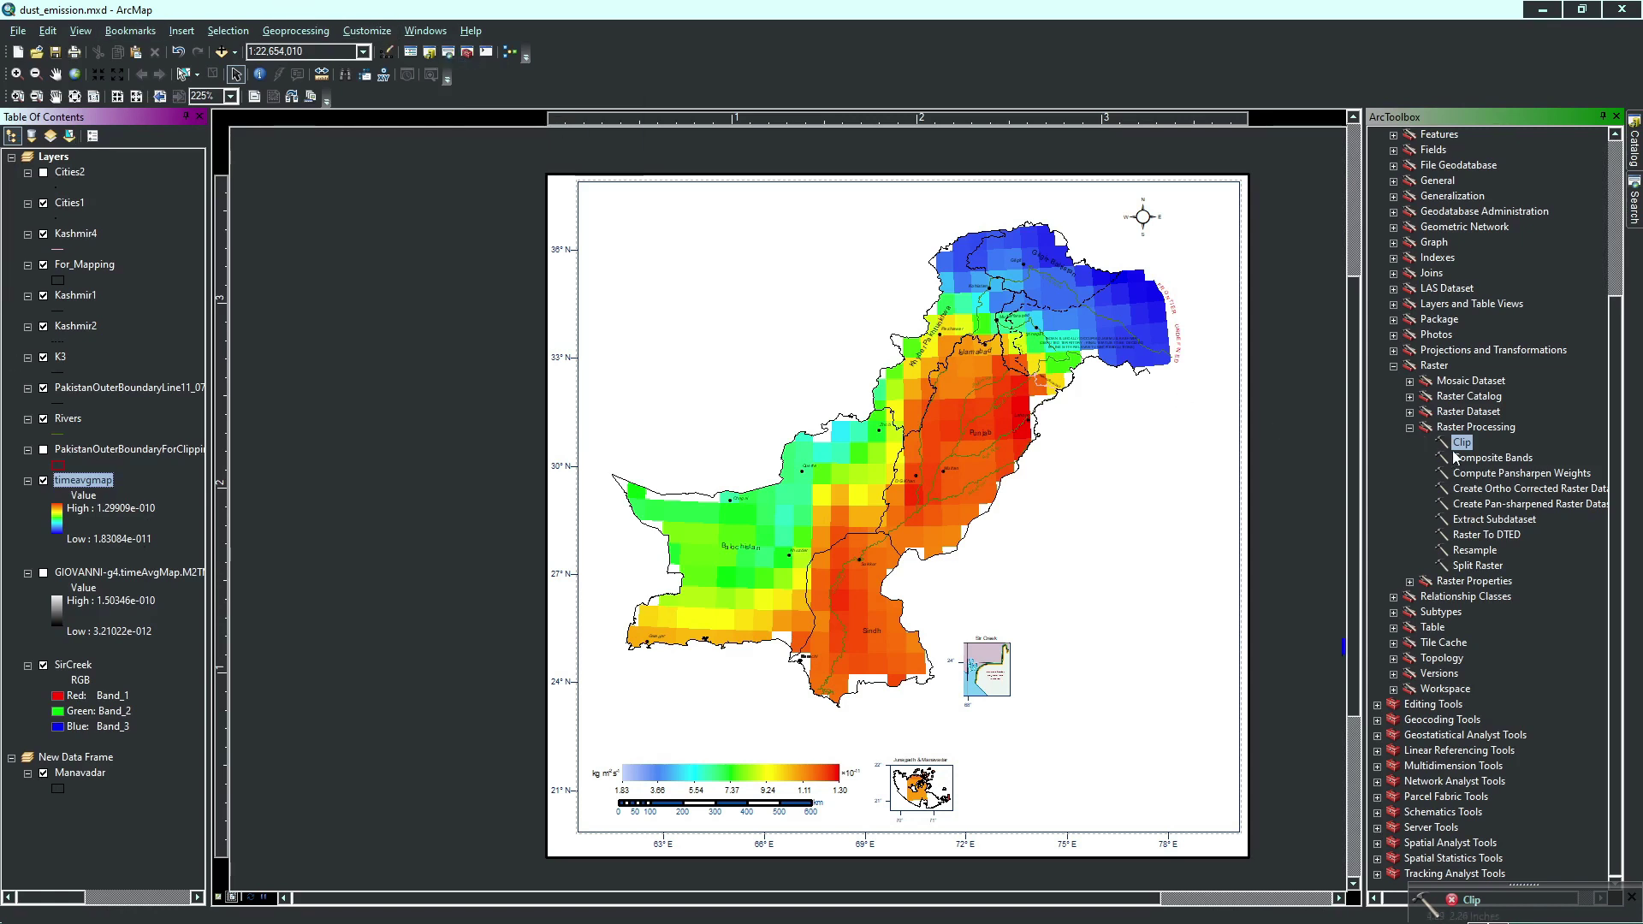
Close ArcToolbox and insert a one-column legend containing only the timeavgmap layer
{"action": "left_click", "coordinate": [1616, 115]}
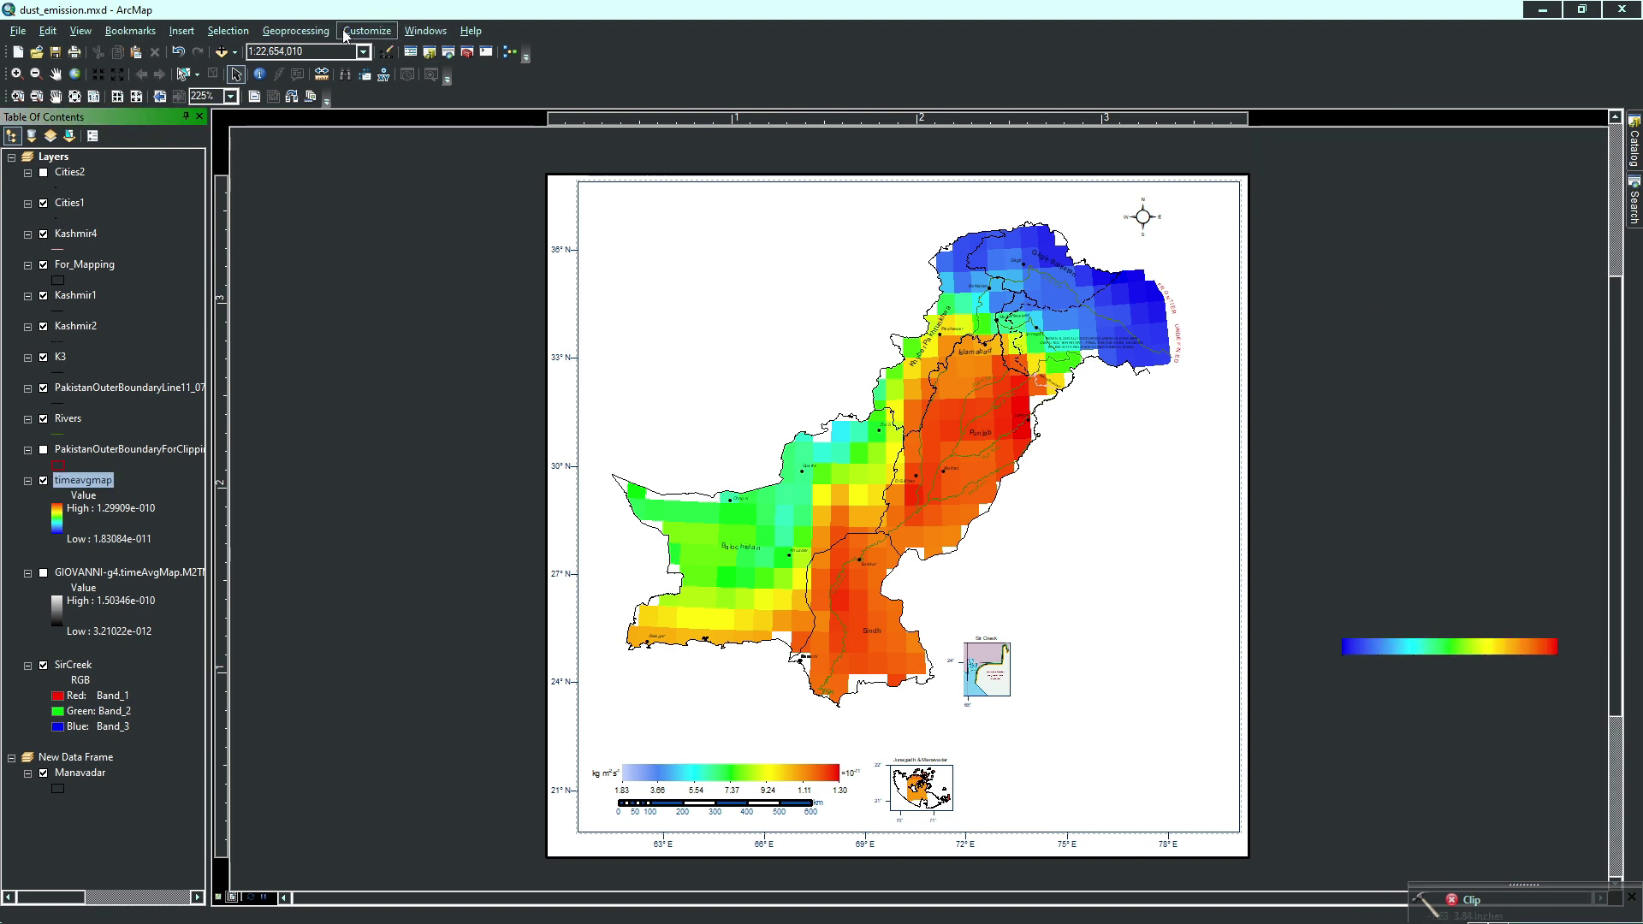
{"action": "left_click", "coordinate": [181, 33]}
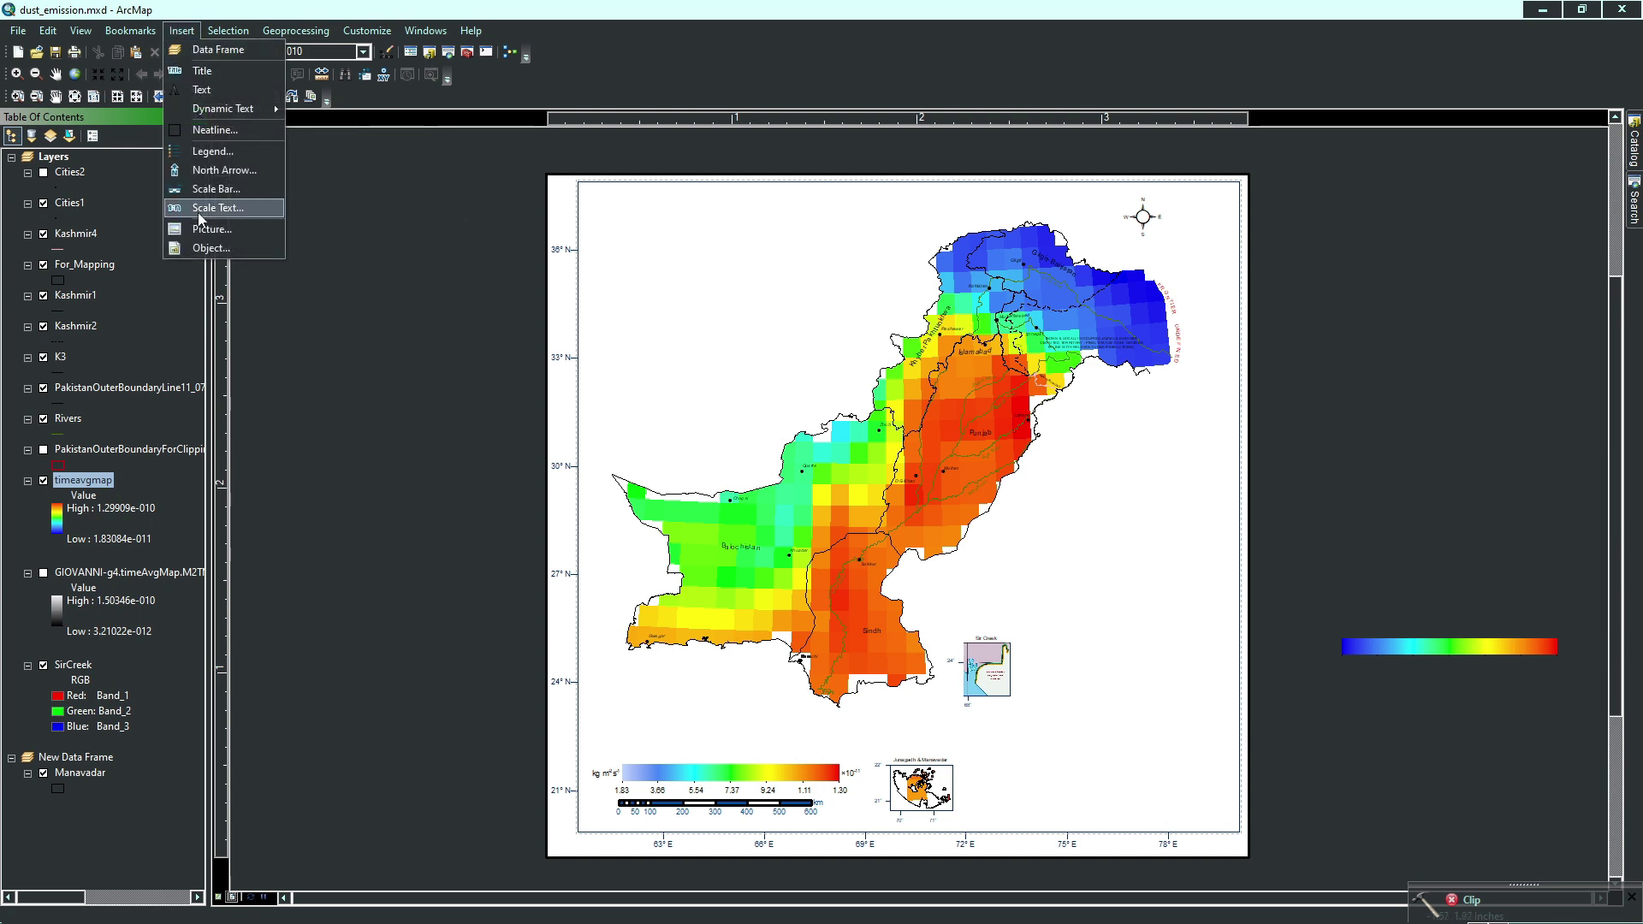
{"action": "left_click", "coordinate": [236, 149]}
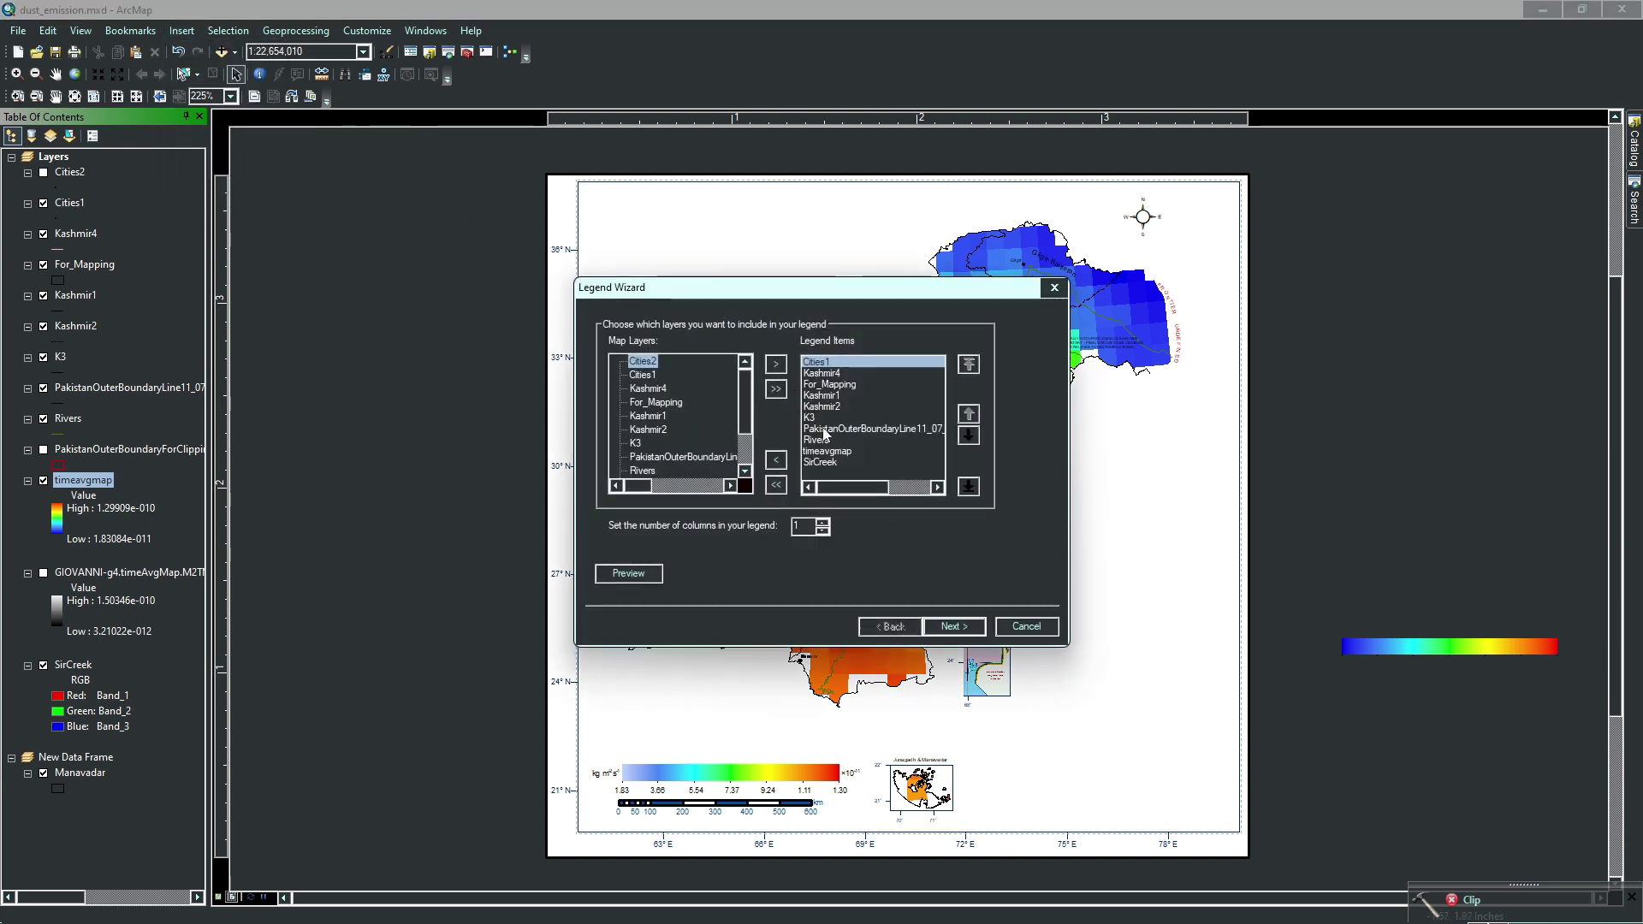
{"action": "left_click", "coordinate": [781, 488]}
{"action": "scroll", "coordinate": [685, 427], "scroll_direction": "down", "scroll_amount": 2}
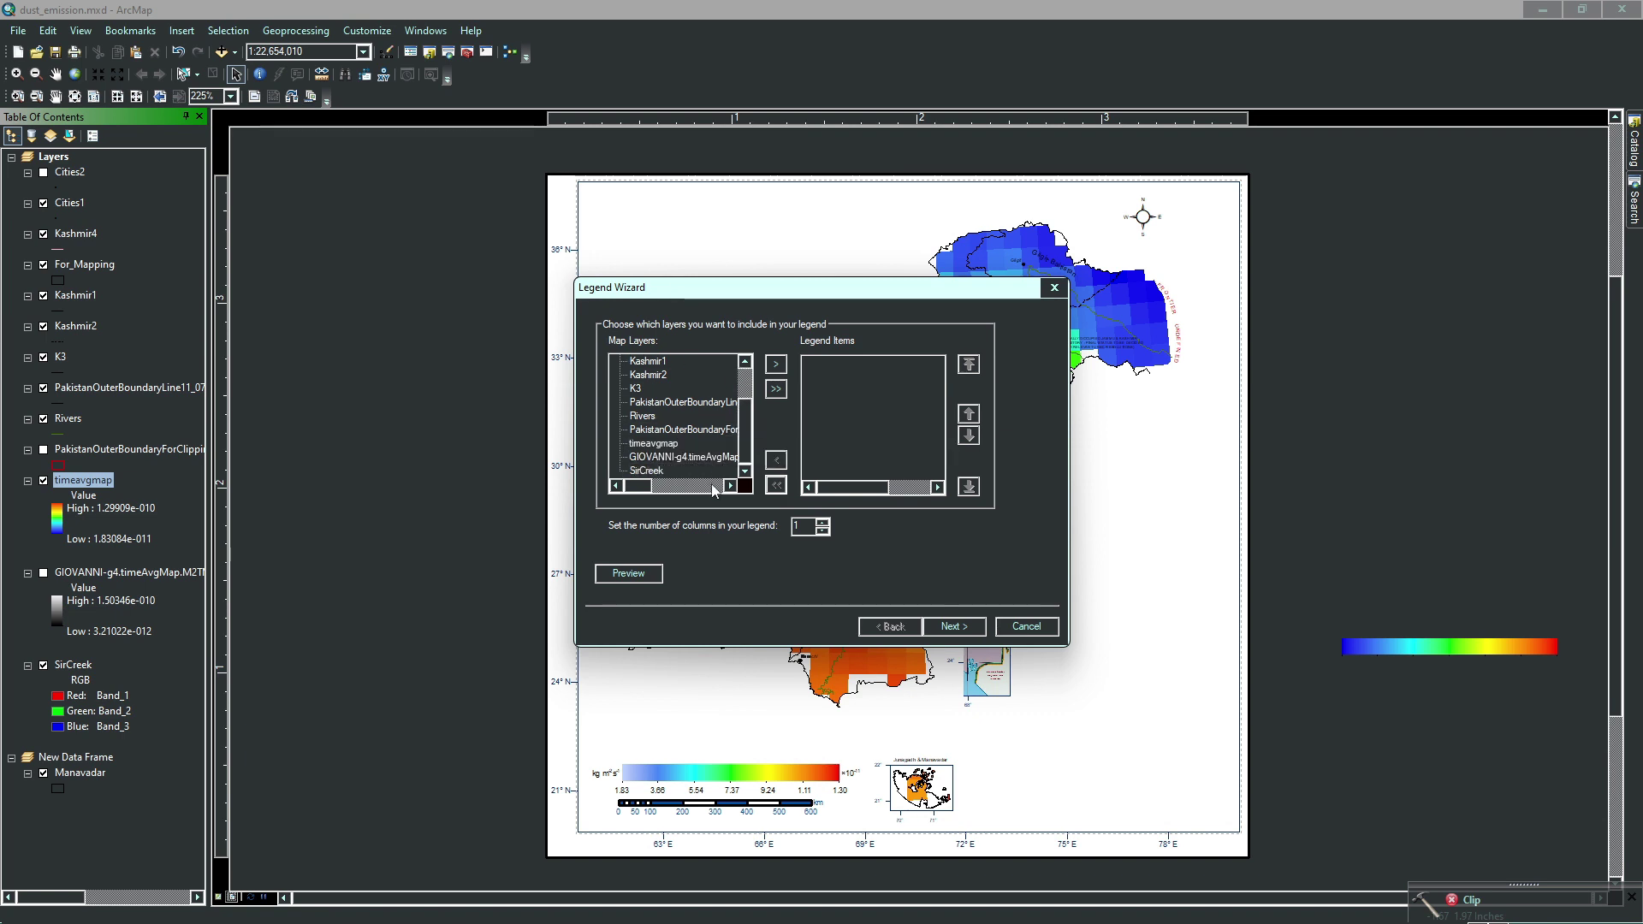
{"action": "double_click", "coordinate": [670, 448]}
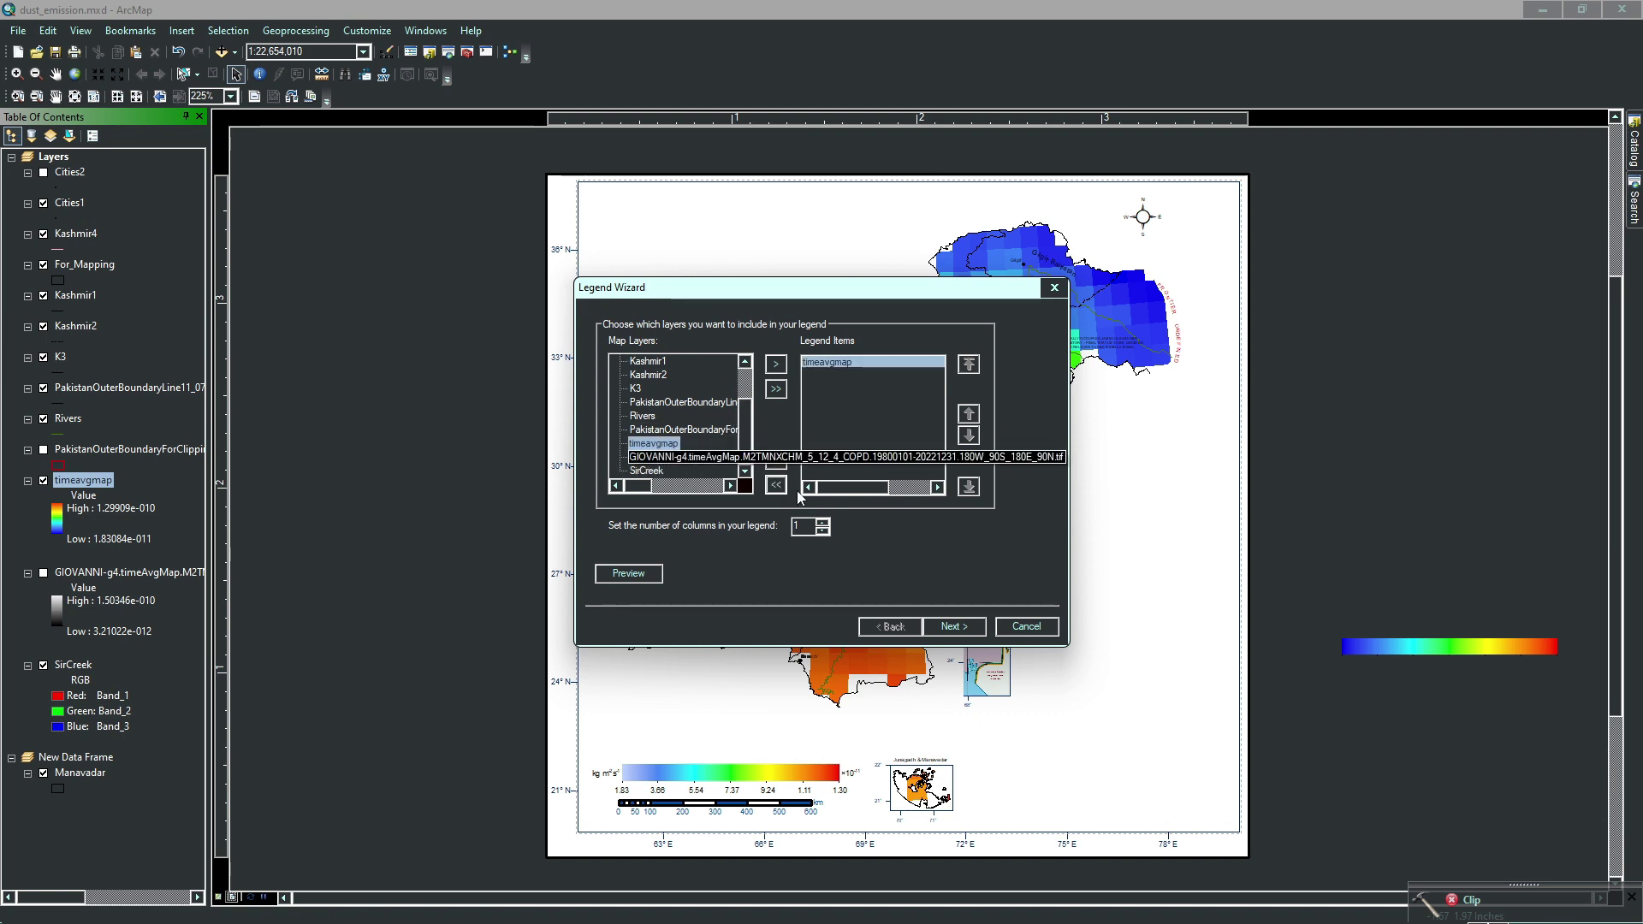
{"action": "left_click", "coordinate": [961, 630]}
{"action": "left_click", "coordinate": [952, 627]}
{"action": "left_click", "coordinate": [952, 627]}
{"action": "left_click", "coordinate": [952, 626]}
{"action": "left_click", "coordinate": [952, 626]}
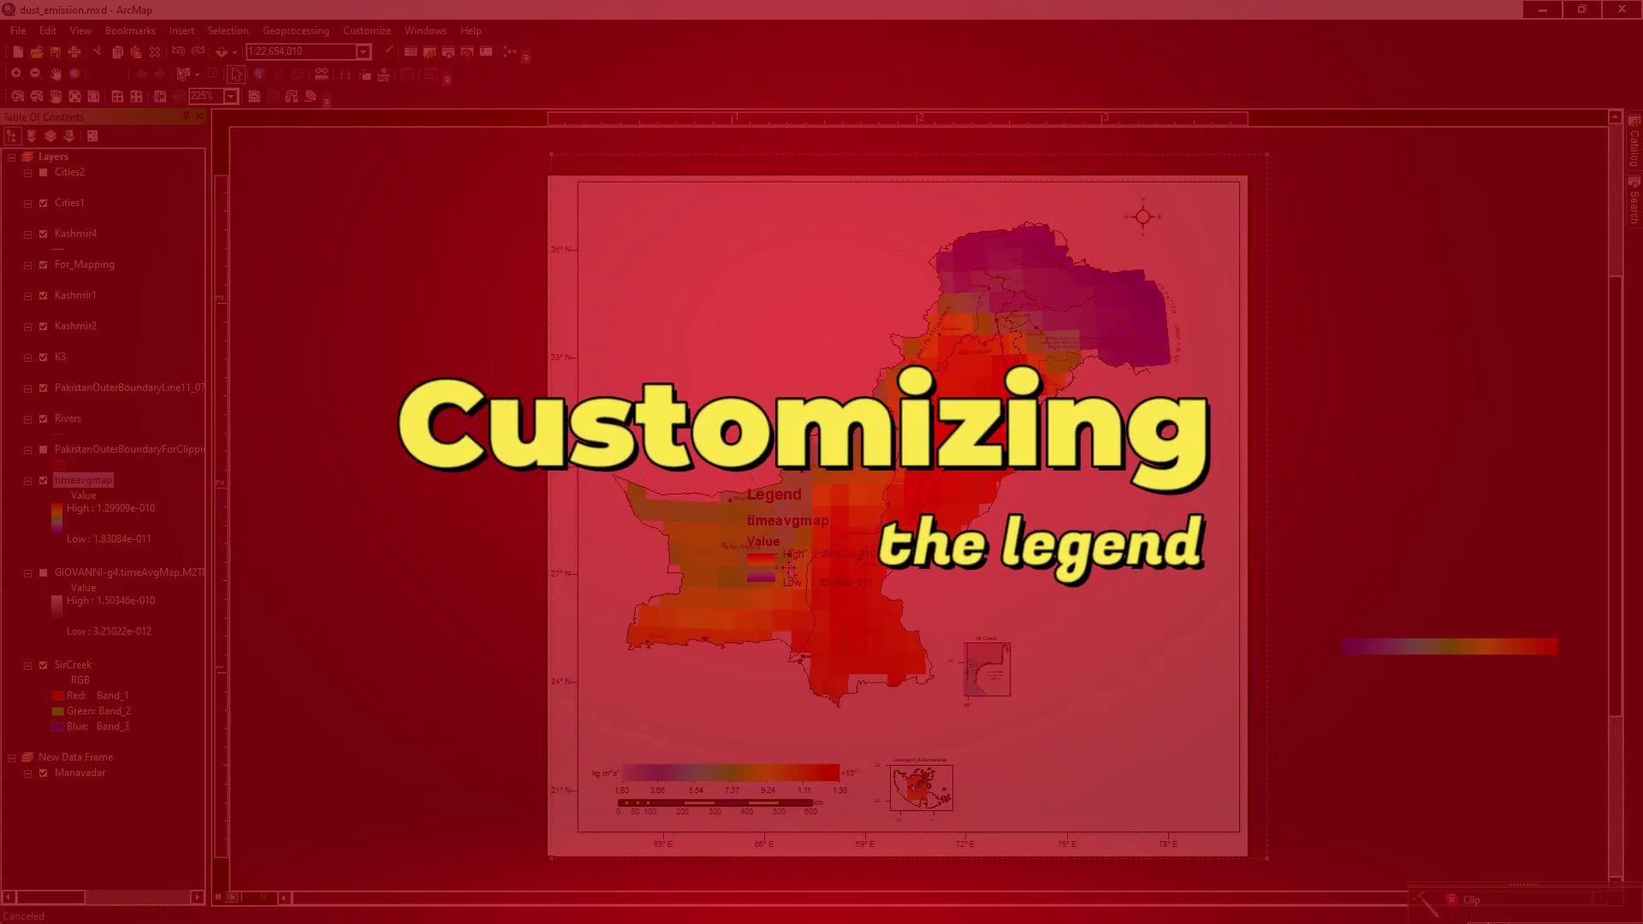
Move the legend to the blank area east of Sindh and review its timeavgmap item style without choosing another
{"action": "left_click_drag", "start_coordinate": [787, 569], "coordinate": [1085, 588]}
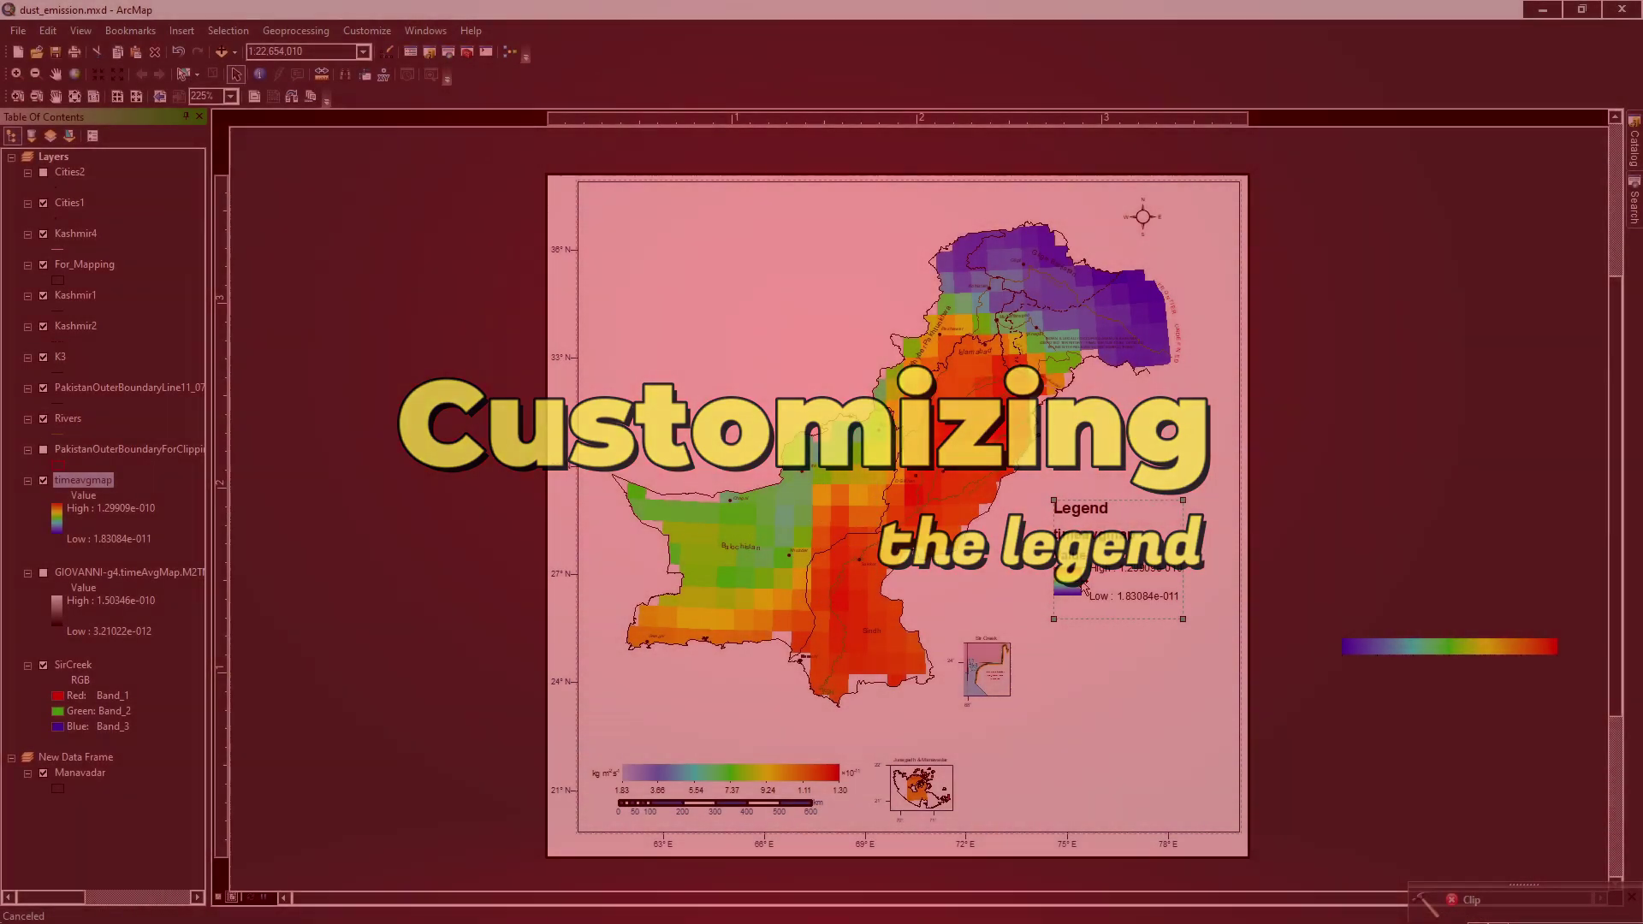
{"action": "double_click", "coordinate": [1085, 588]}
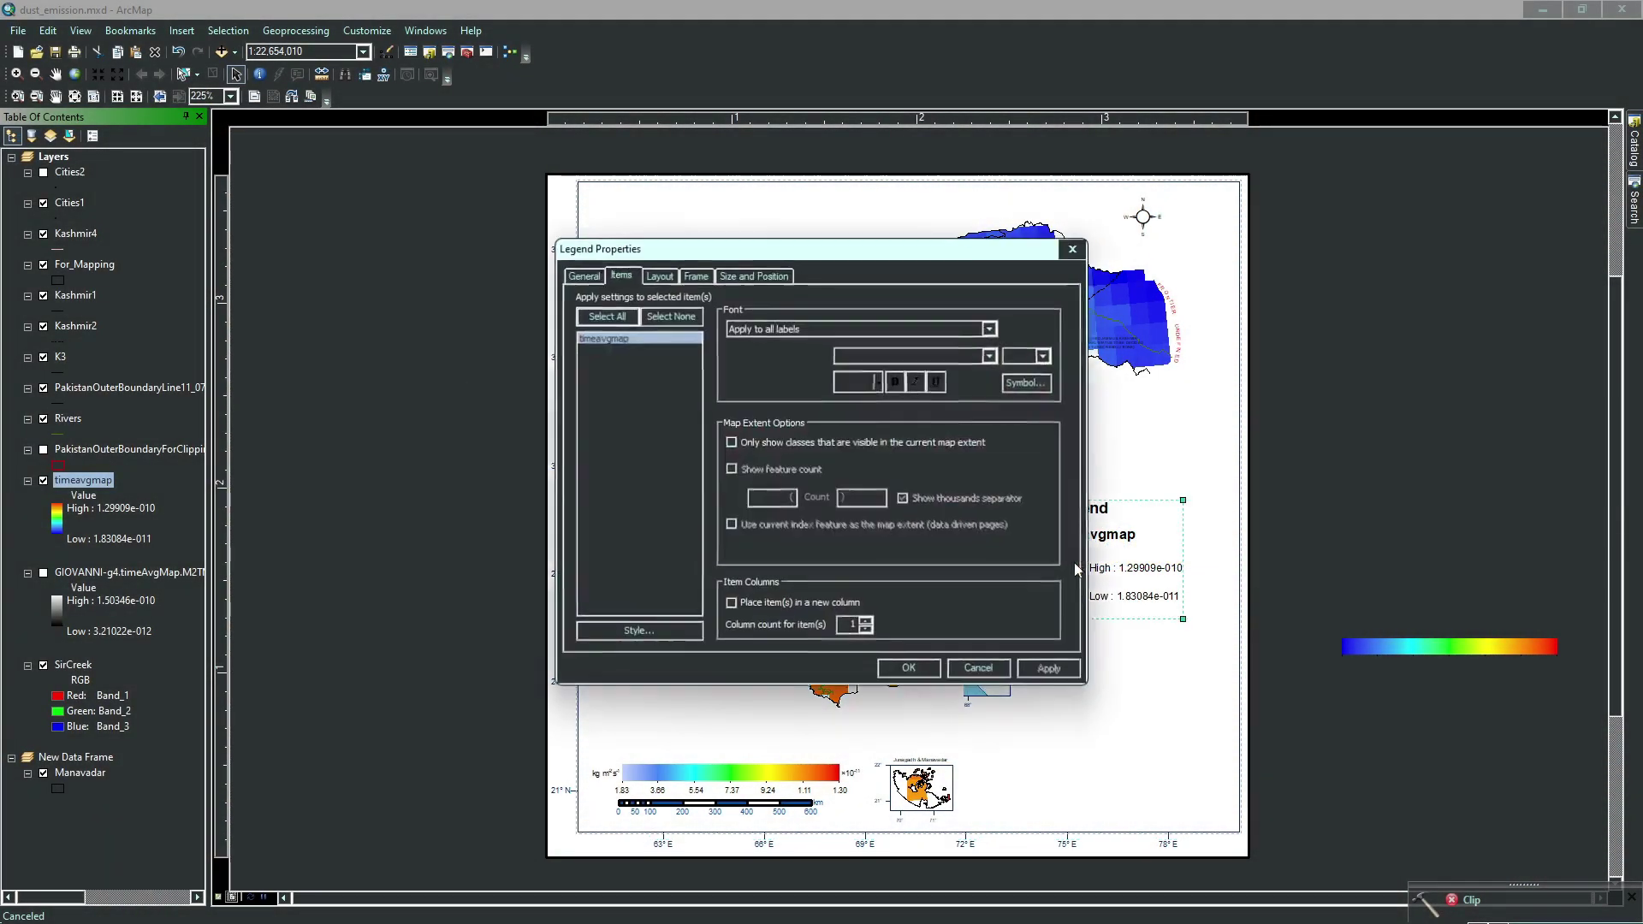
{"action": "left_click", "coordinate": [634, 634]}
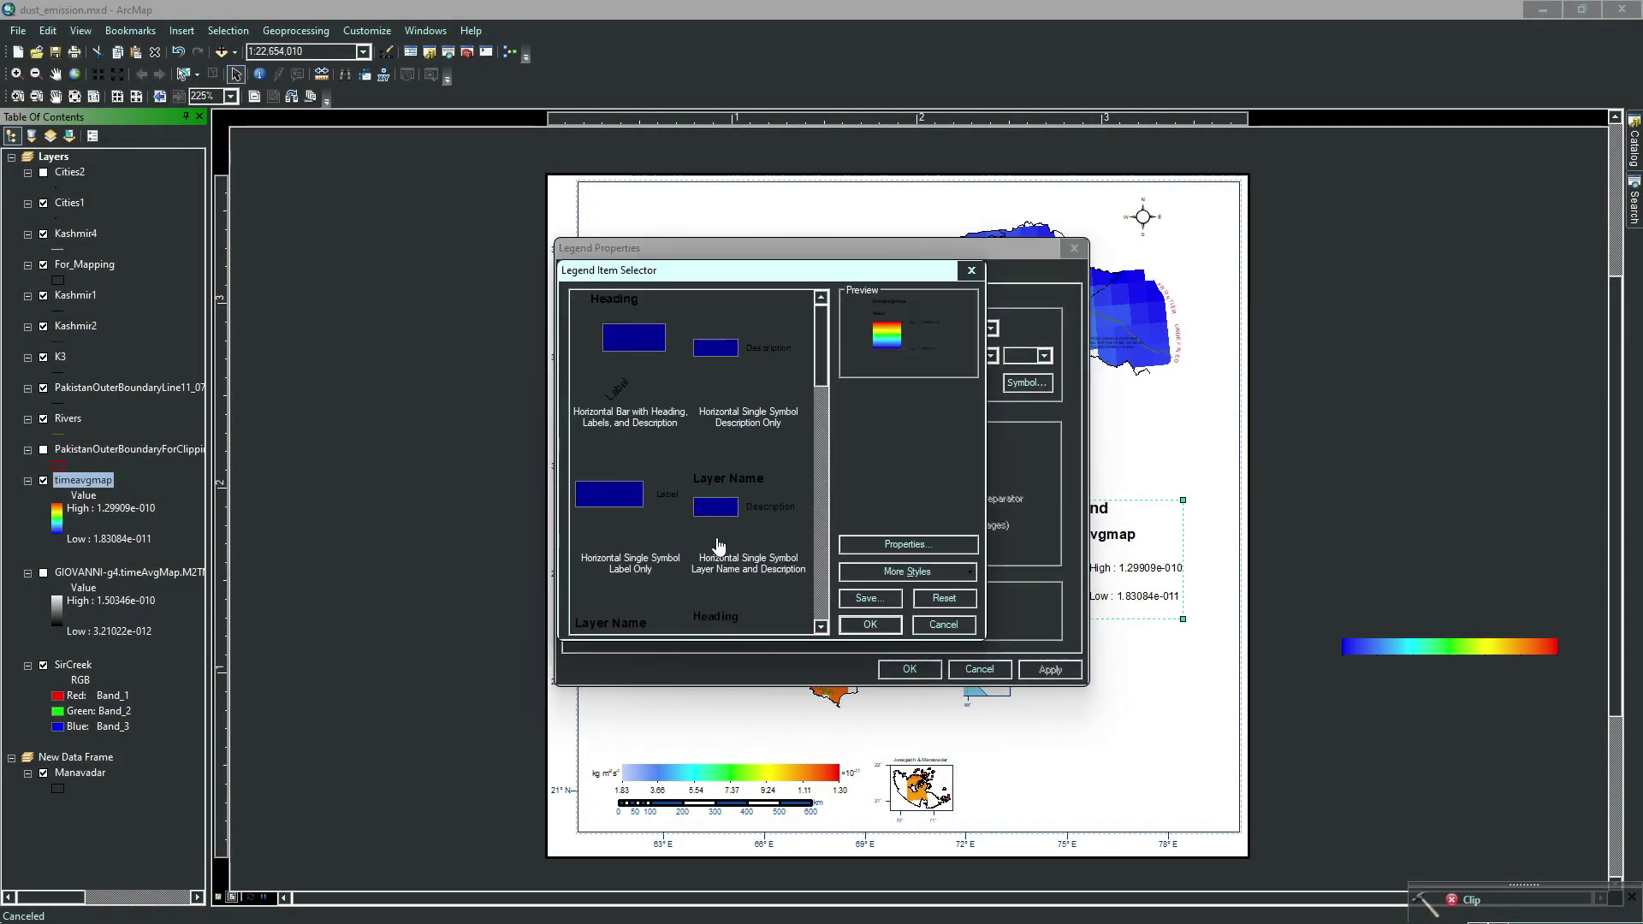
{"action": "left_click", "coordinate": [868, 624]}
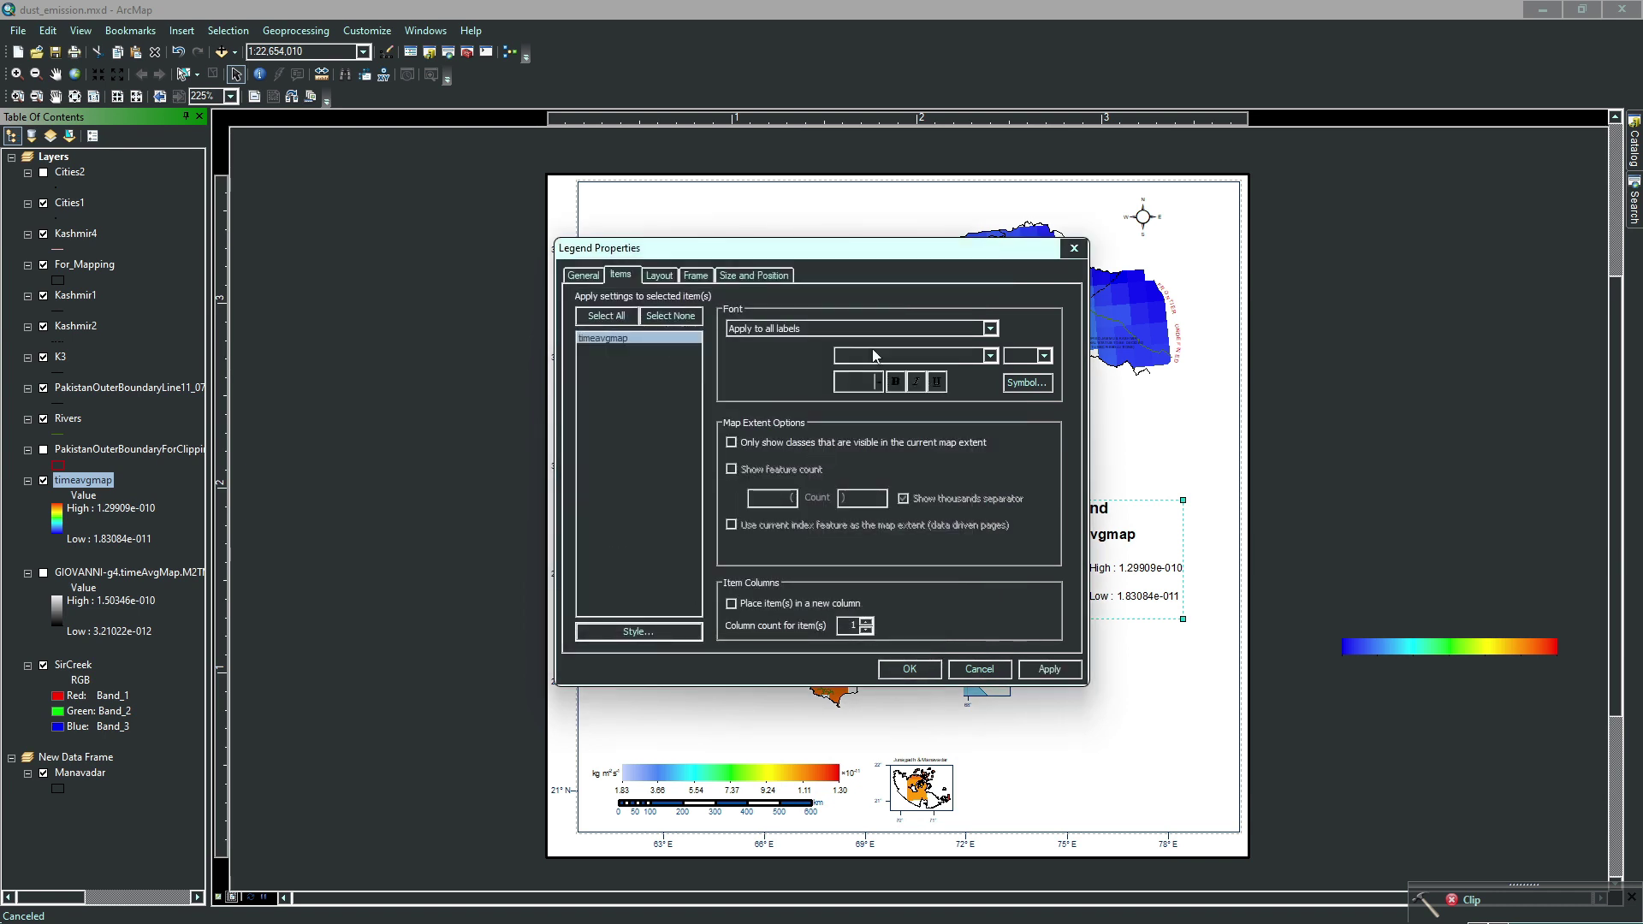
{"action": "left_click", "coordinate": [909, 669]}
Regenerate the timeavgmap layer's advanced labels with 6 intervals and accept the layer properties
{"action": "double_click", "coordinate": [101, 488]}
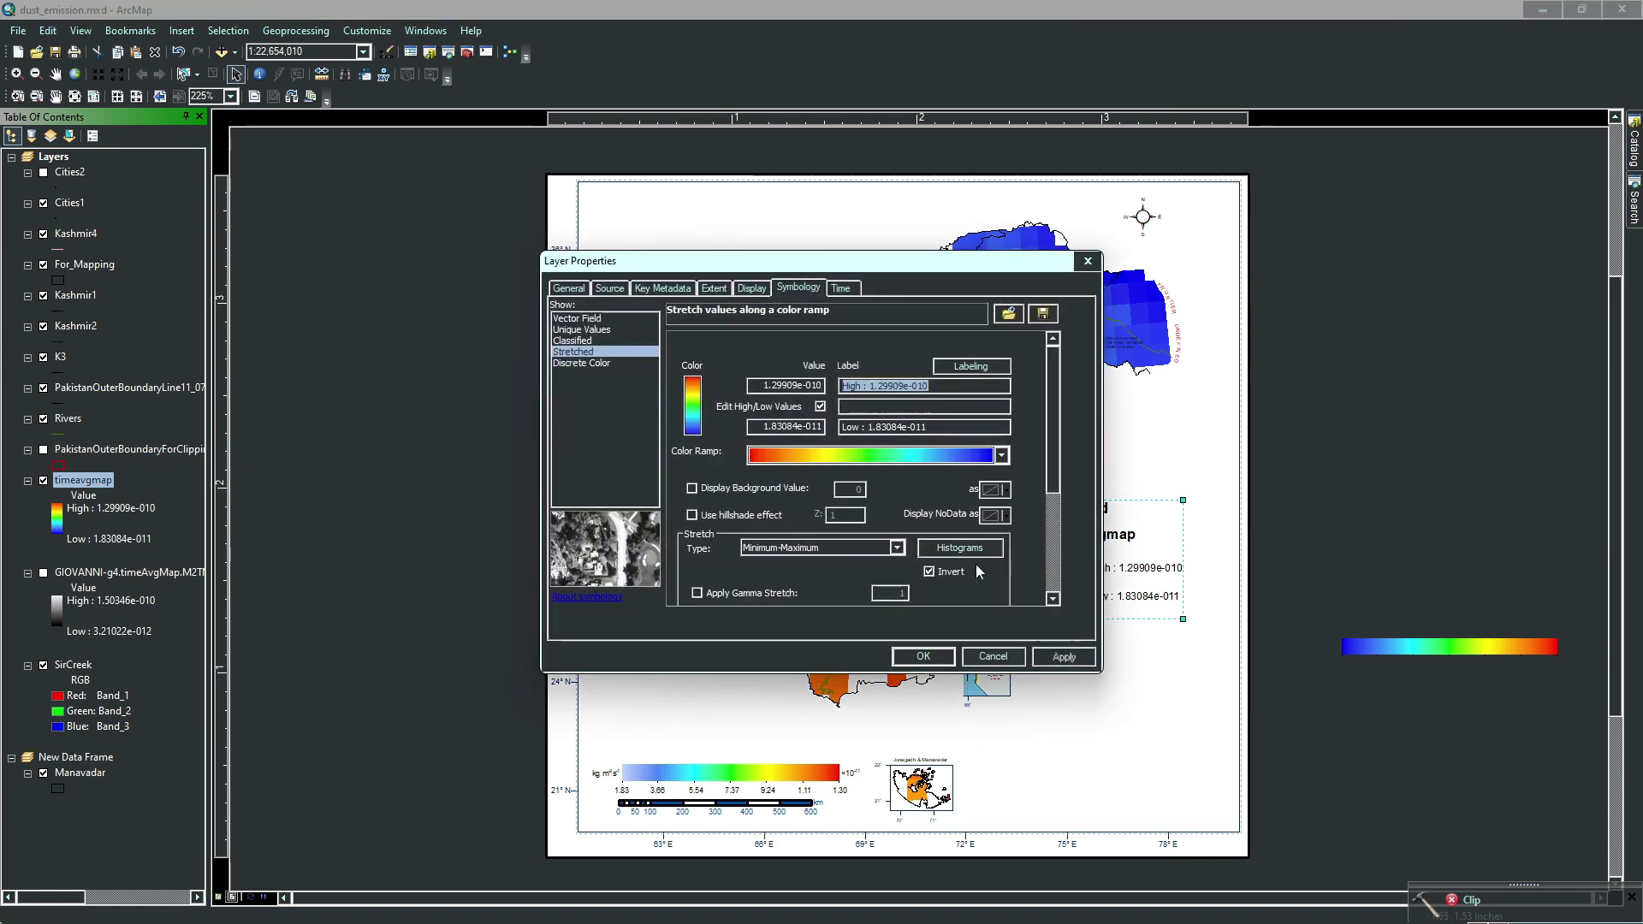
{"action": "left_click", "coordinate": [954, 349]}
{"action": "left_click", "coordinate": [940, 347]}
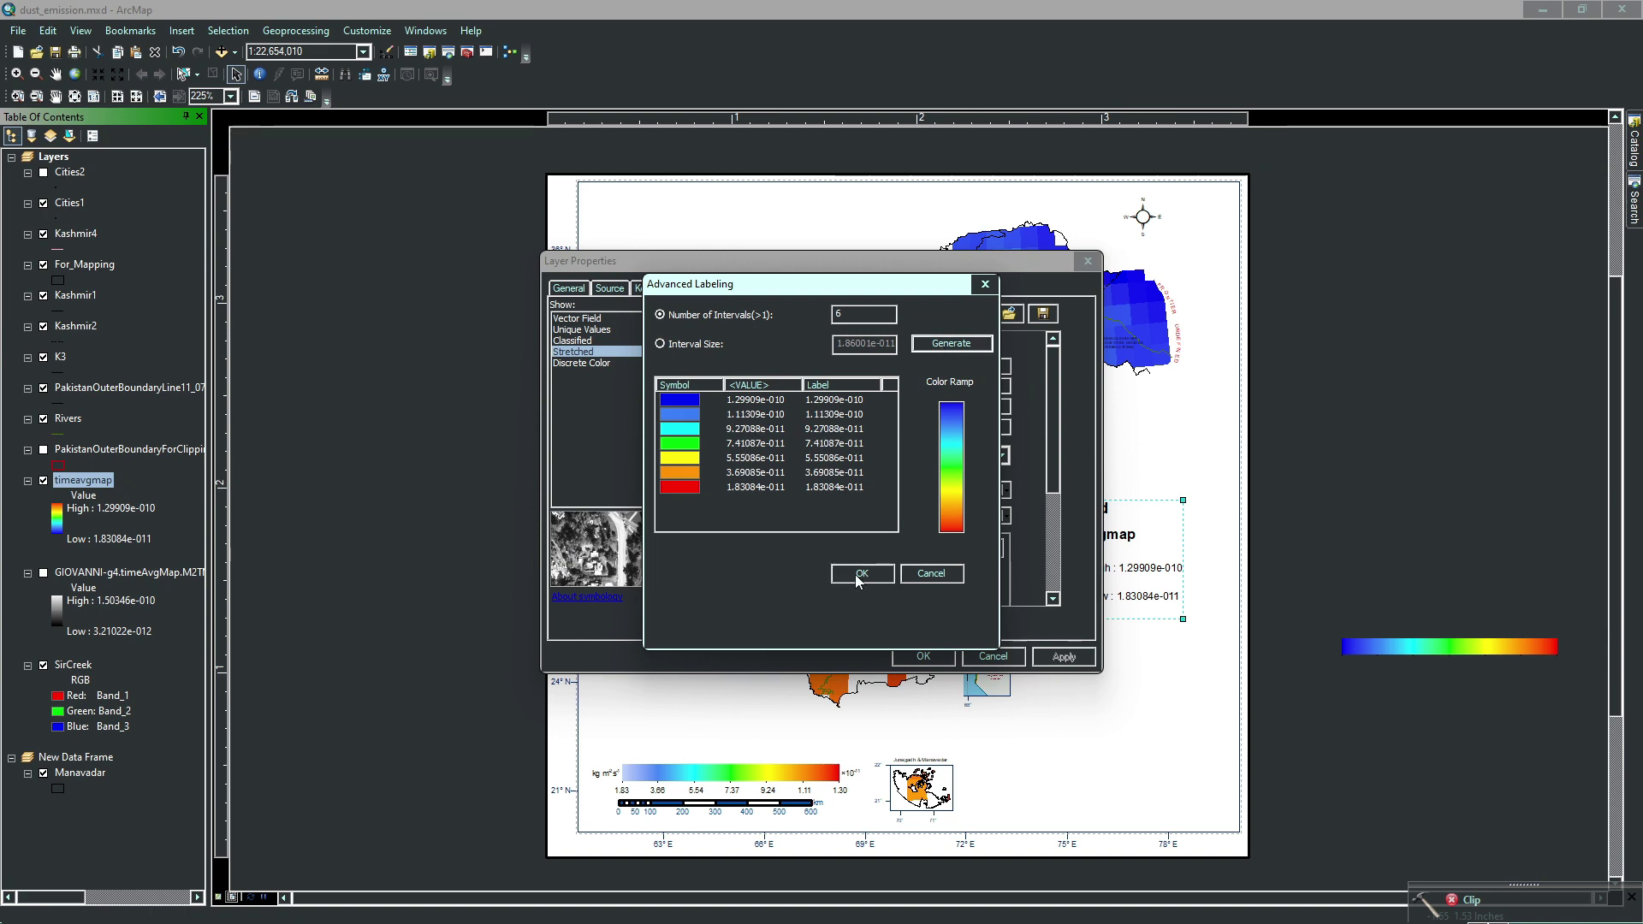
{"action": "left_click", "coordinate": [860, 573]}
{"action": "left_click", "coordinate": [933, 657]}
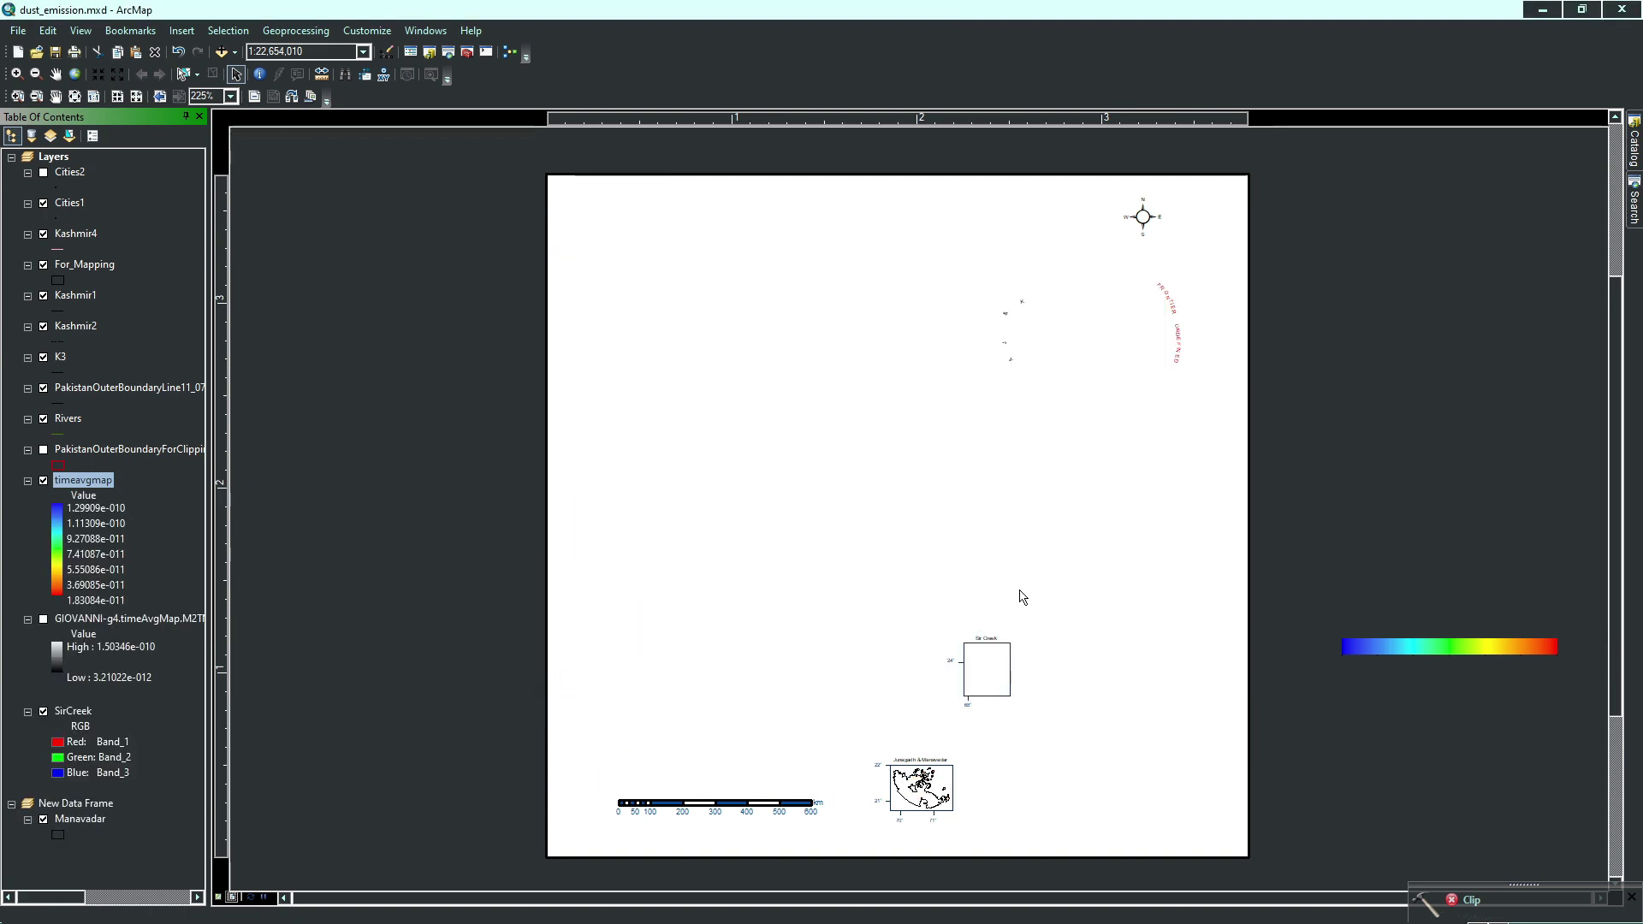
Convert the legend to graphics and reapply the timeavgmap layer's inverted color ramp
{"action": "right_click", "coordinate": [1092, 542]}
{"action": "left_click", "coordinate": [1145, 655]}
{"action": "double_click", "coordinate": [85, 487]}
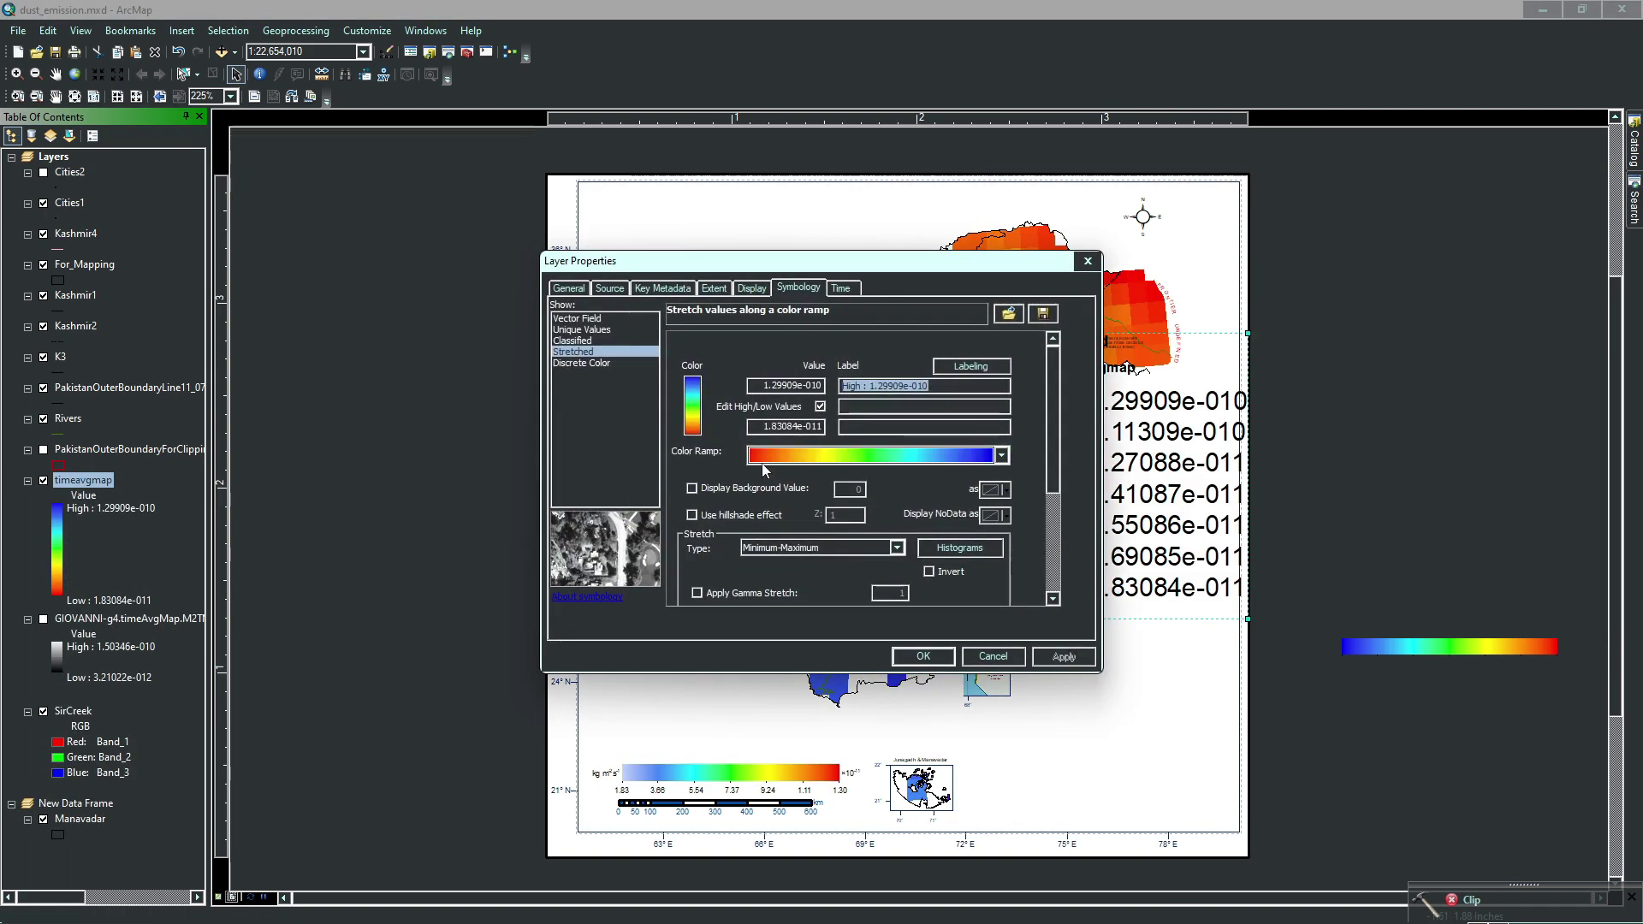
{"action": "left_click", "coordinate": [924, 657]}
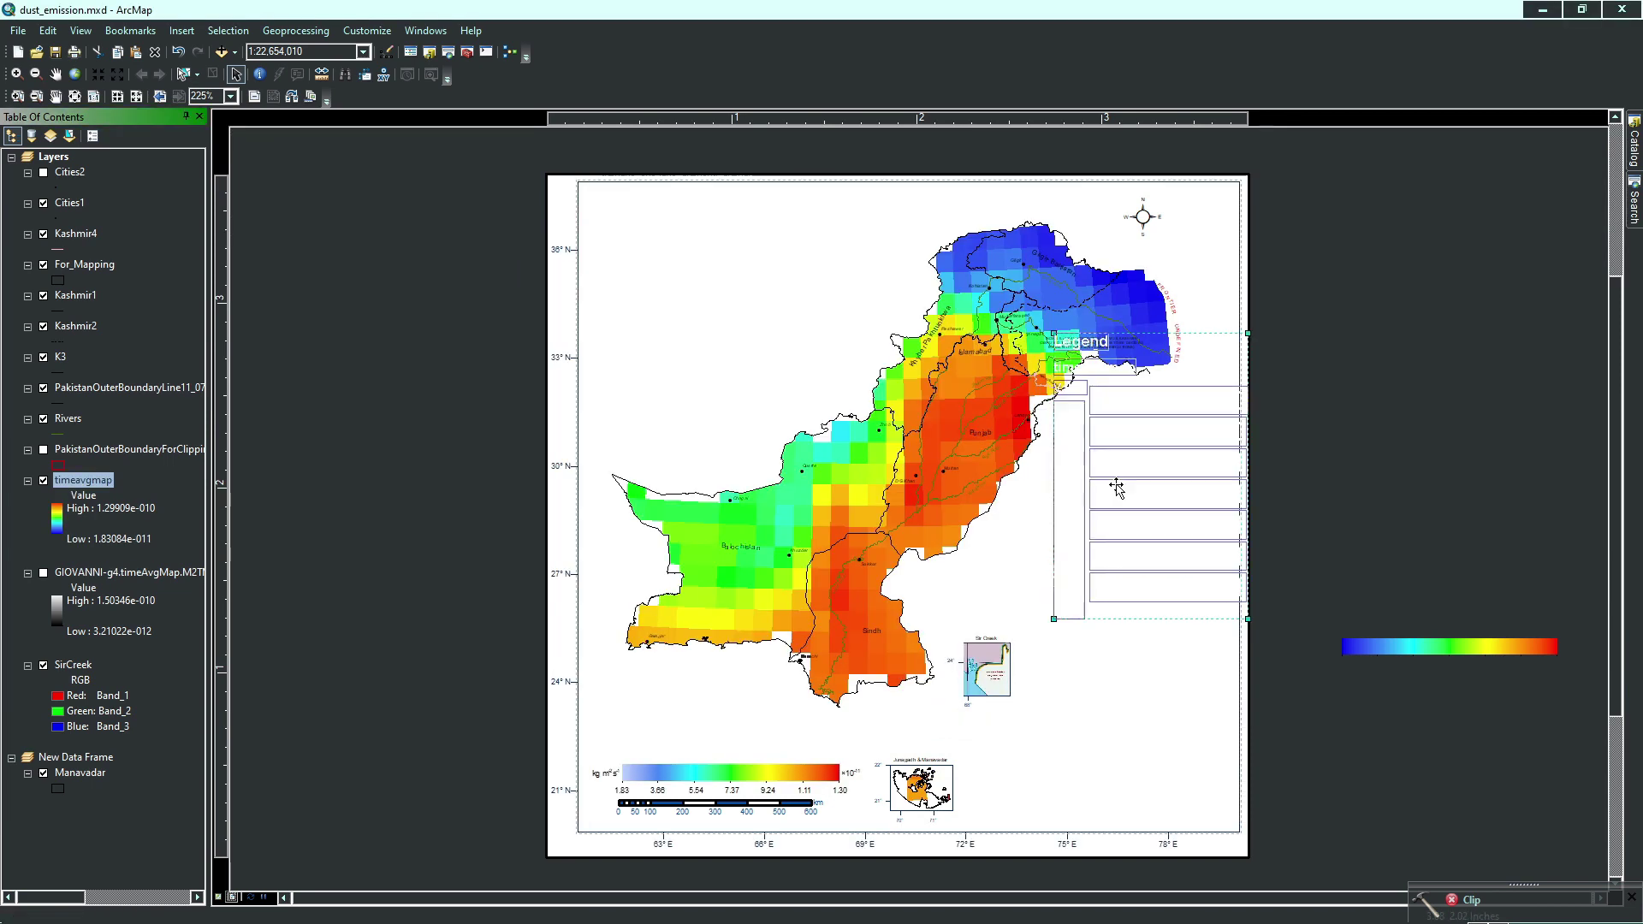
Move the converted legend graphic down into the blank southeast corner of the map
{"action": "left_click_drag", "start_coordinate": [1117, 491], "coordinate": [1067, 643]}
{"action": "scroll", "coordinate": [1111, 658], "scroll_direction": "down", "scroll_amount": 1}
{"action": "scroll", "coordinate": [1112, 658], "scroll_direction": "up", "scroll_amount": 2}
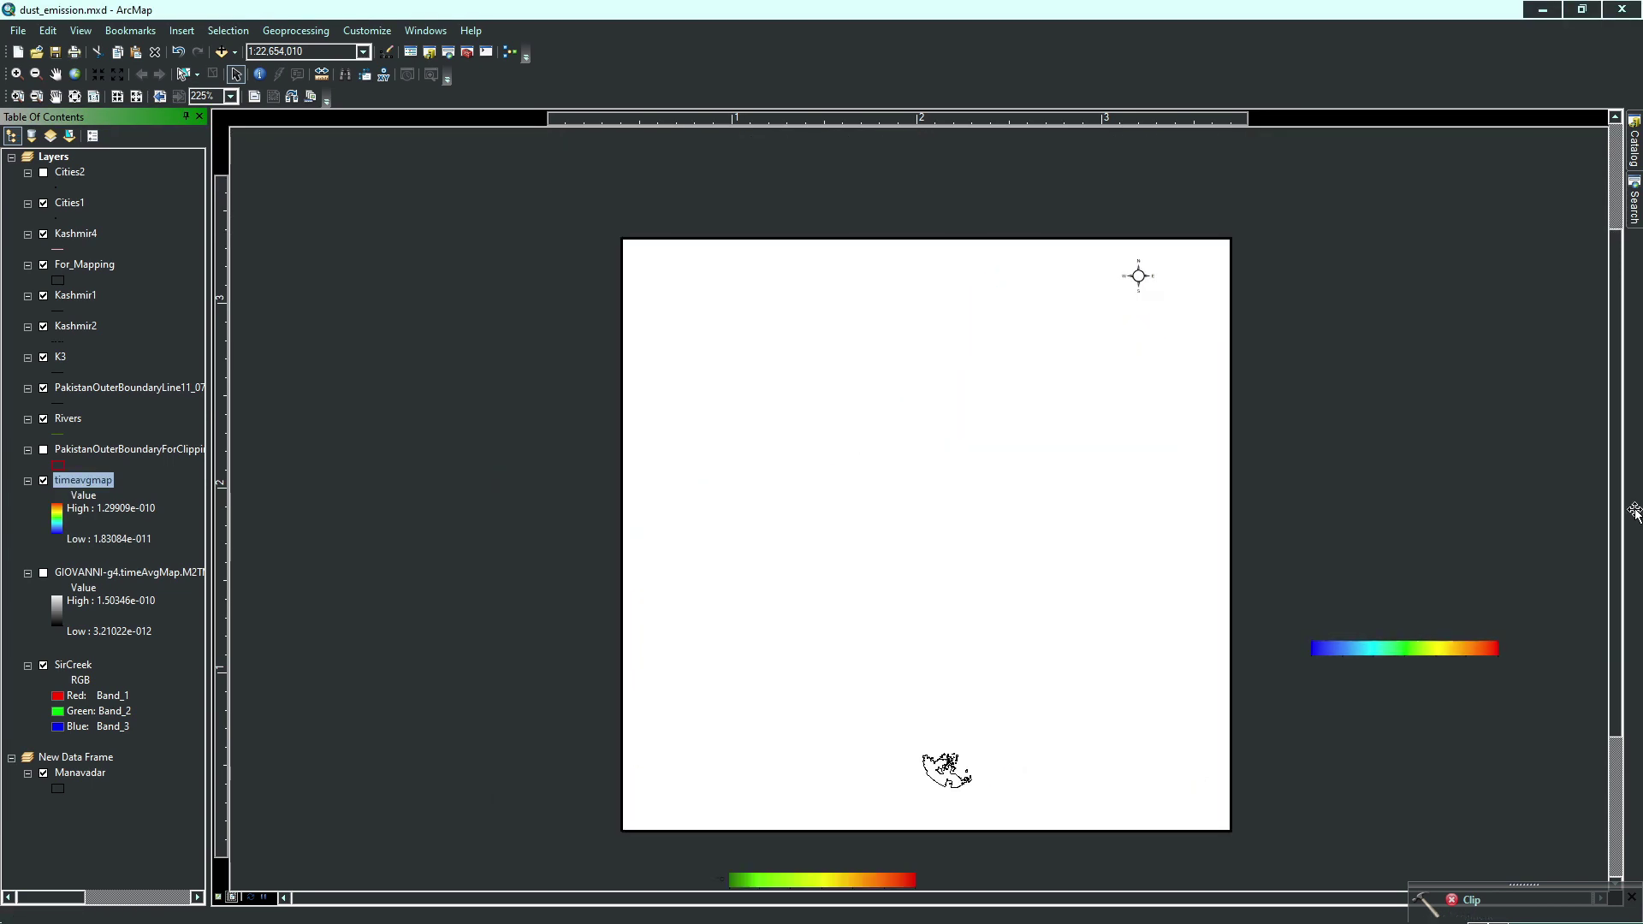
Ungroup the old map graphics and move the old color bar off the page, west of the layout
{"action": "right_click", "coordinate": [819, 604]}
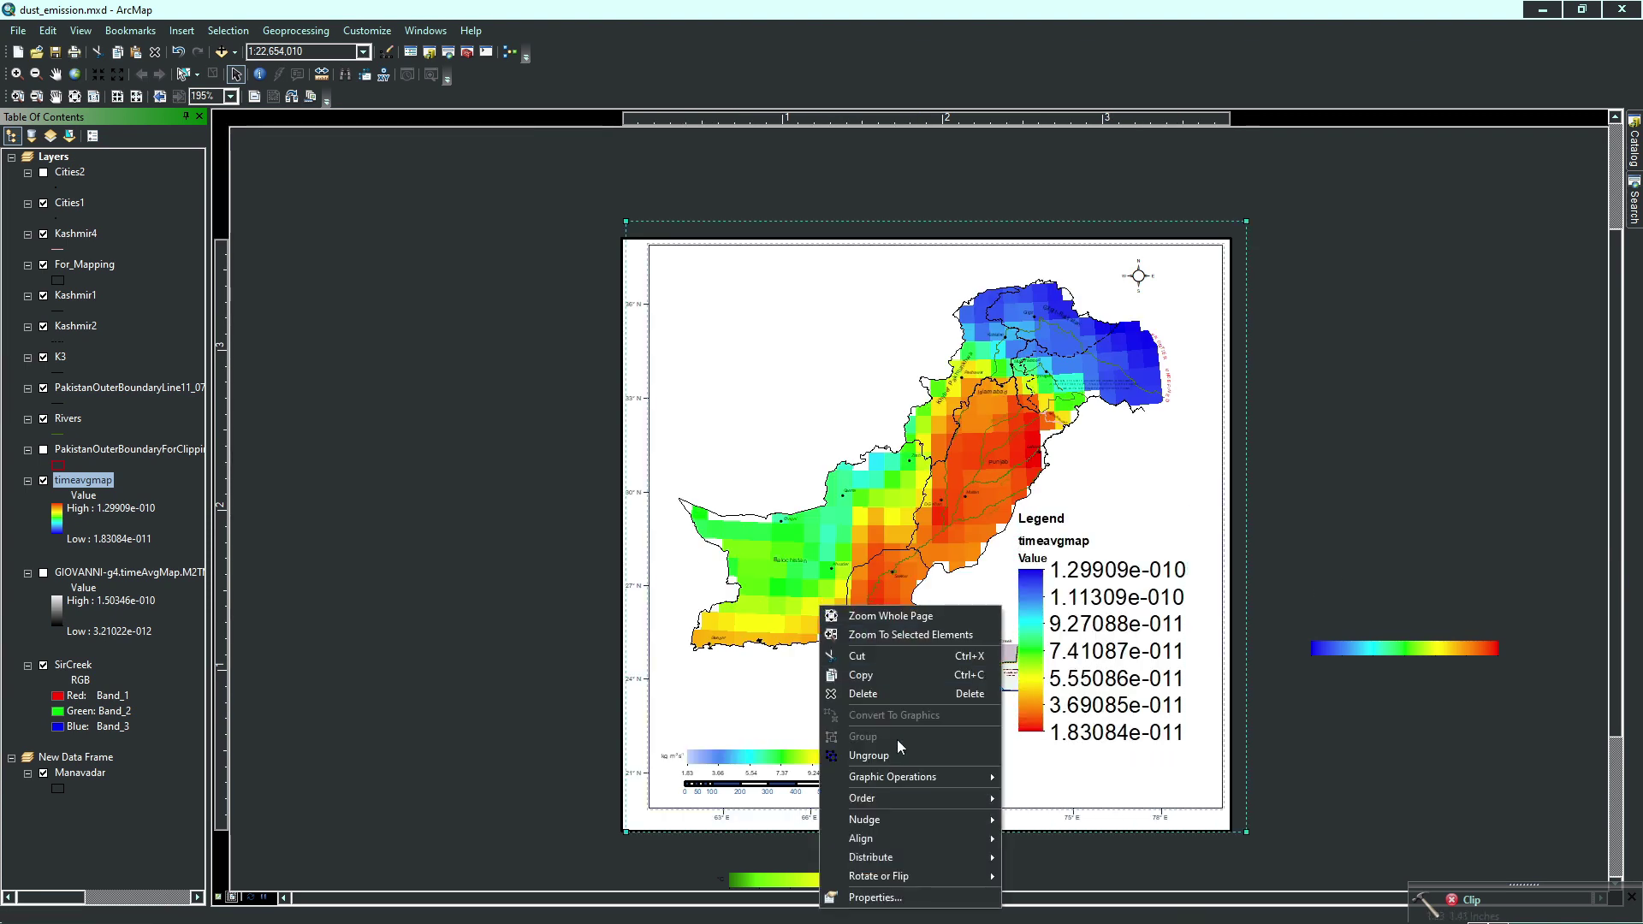
{"action": "left_click", "coordinate": [894, 754]}
{"action": "left_click_drag", "start_coordinate": [779, 763], "coordinate": [408, 687]}
Scale the new legend graphic down and move it off the page, east of the layout
{"action": "left_click", "coordinate": [1033, 640]}
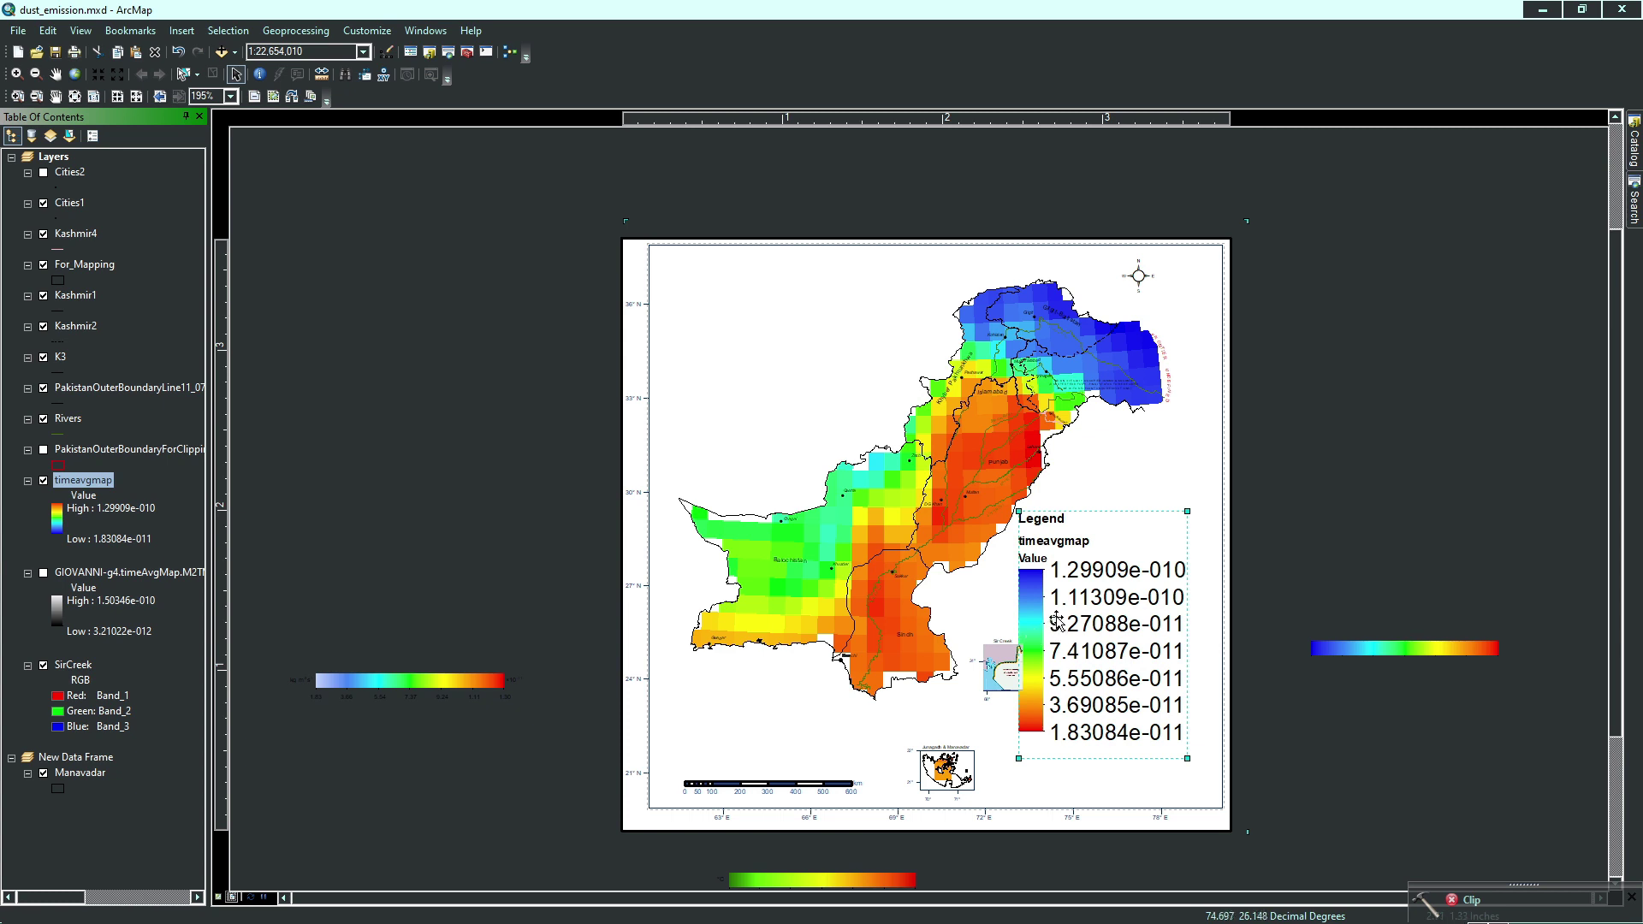
{"action": "left_click_drag", "start_coordinate": [1019, 511], "coordinate": [1067, 581]}
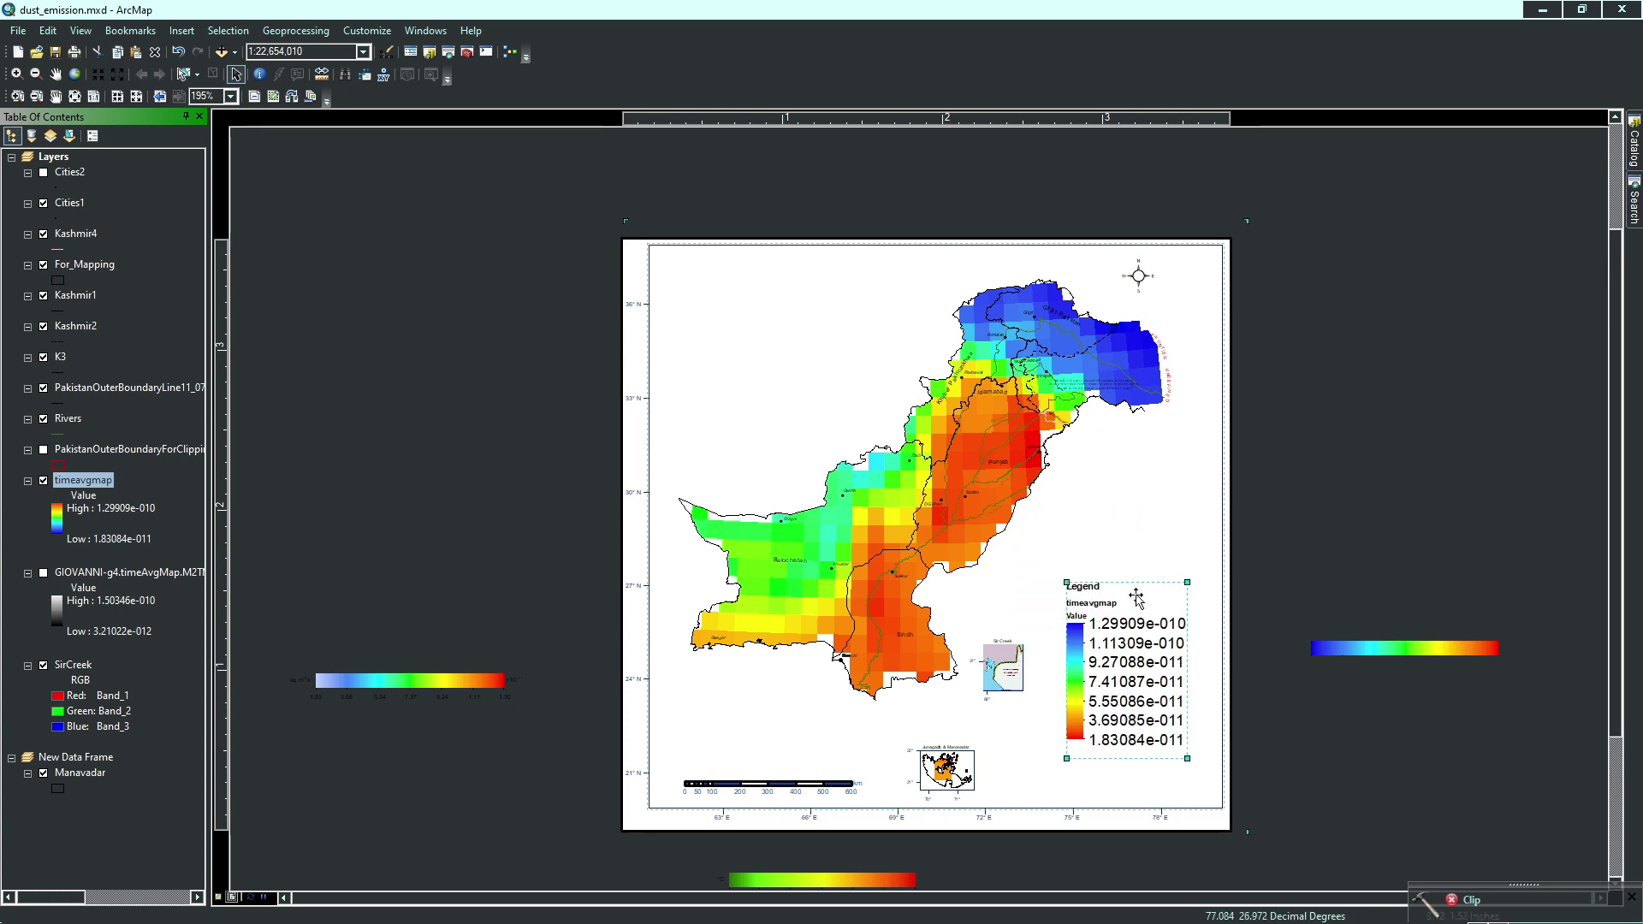
{"action": "left_click", "coordinate": [1135, 660]}
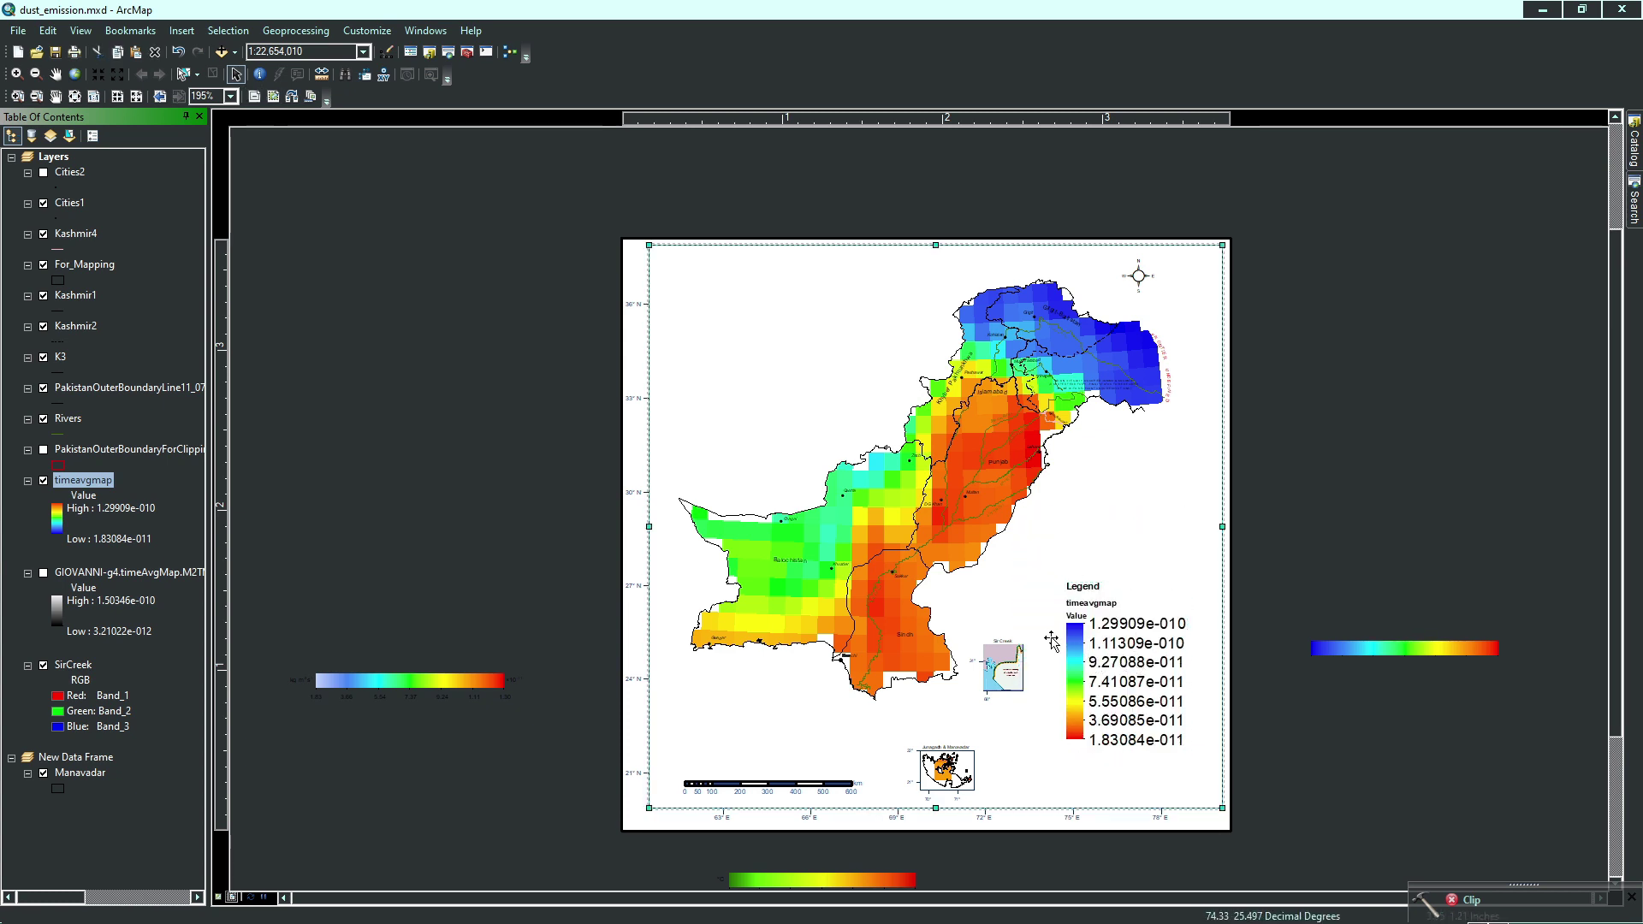
{"action": "left_click", "coordinate": [1078, 638]}
{"action": "left_click_drag", "start_coordinate": [1078, 638], "coordinate": [1296, 454]}
Examine the new legend graphic's area, frame, size and position properties and its available editing commands
{"action": "double_click", "coordinate": [1310, 467]}
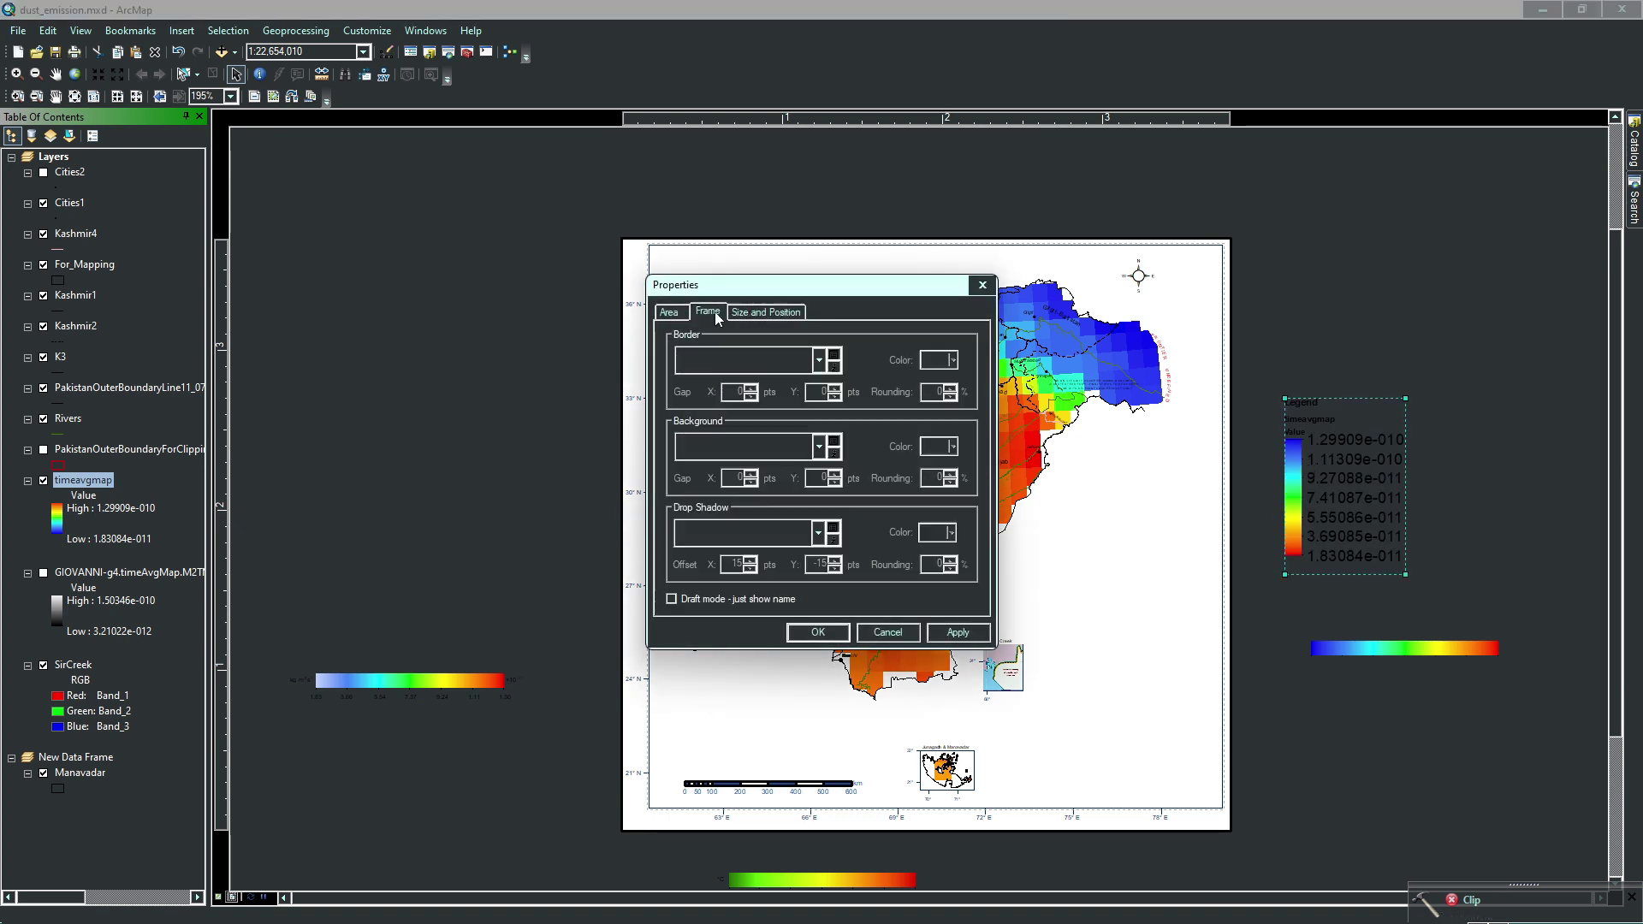
{"action": "left_click", "coordinate": [778, 314]}
{"action": "left_click", "coordinate": [683, 314]}
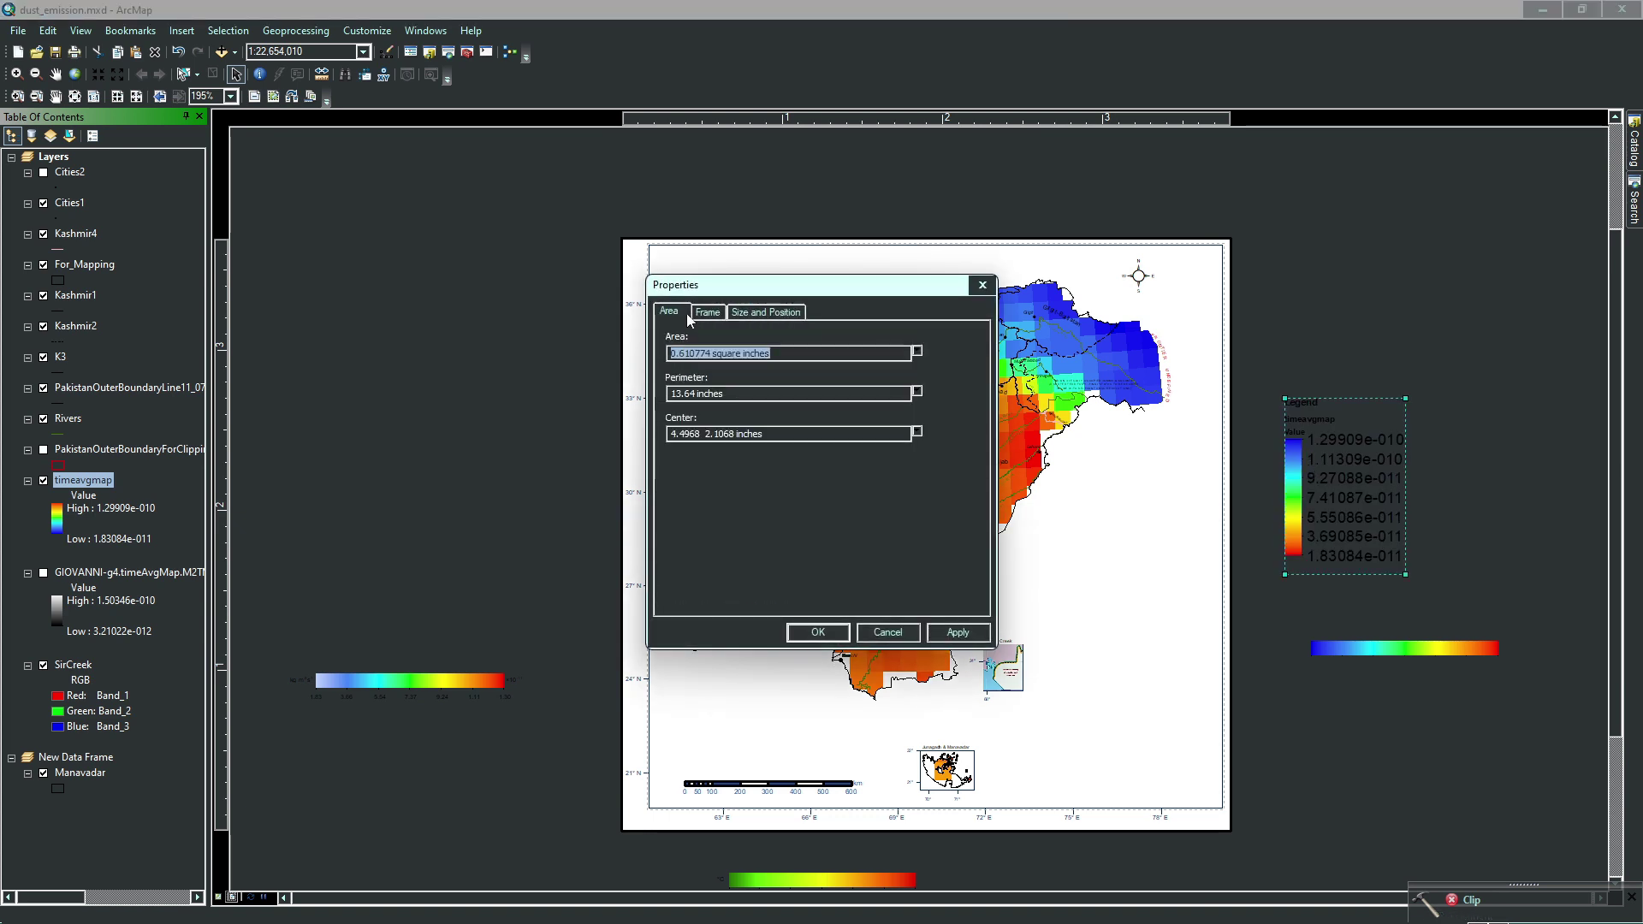
{"action": "left_click", "coordinate": [983, 285]}
{"action": "right_click", "coordinate": [1337, 454]}
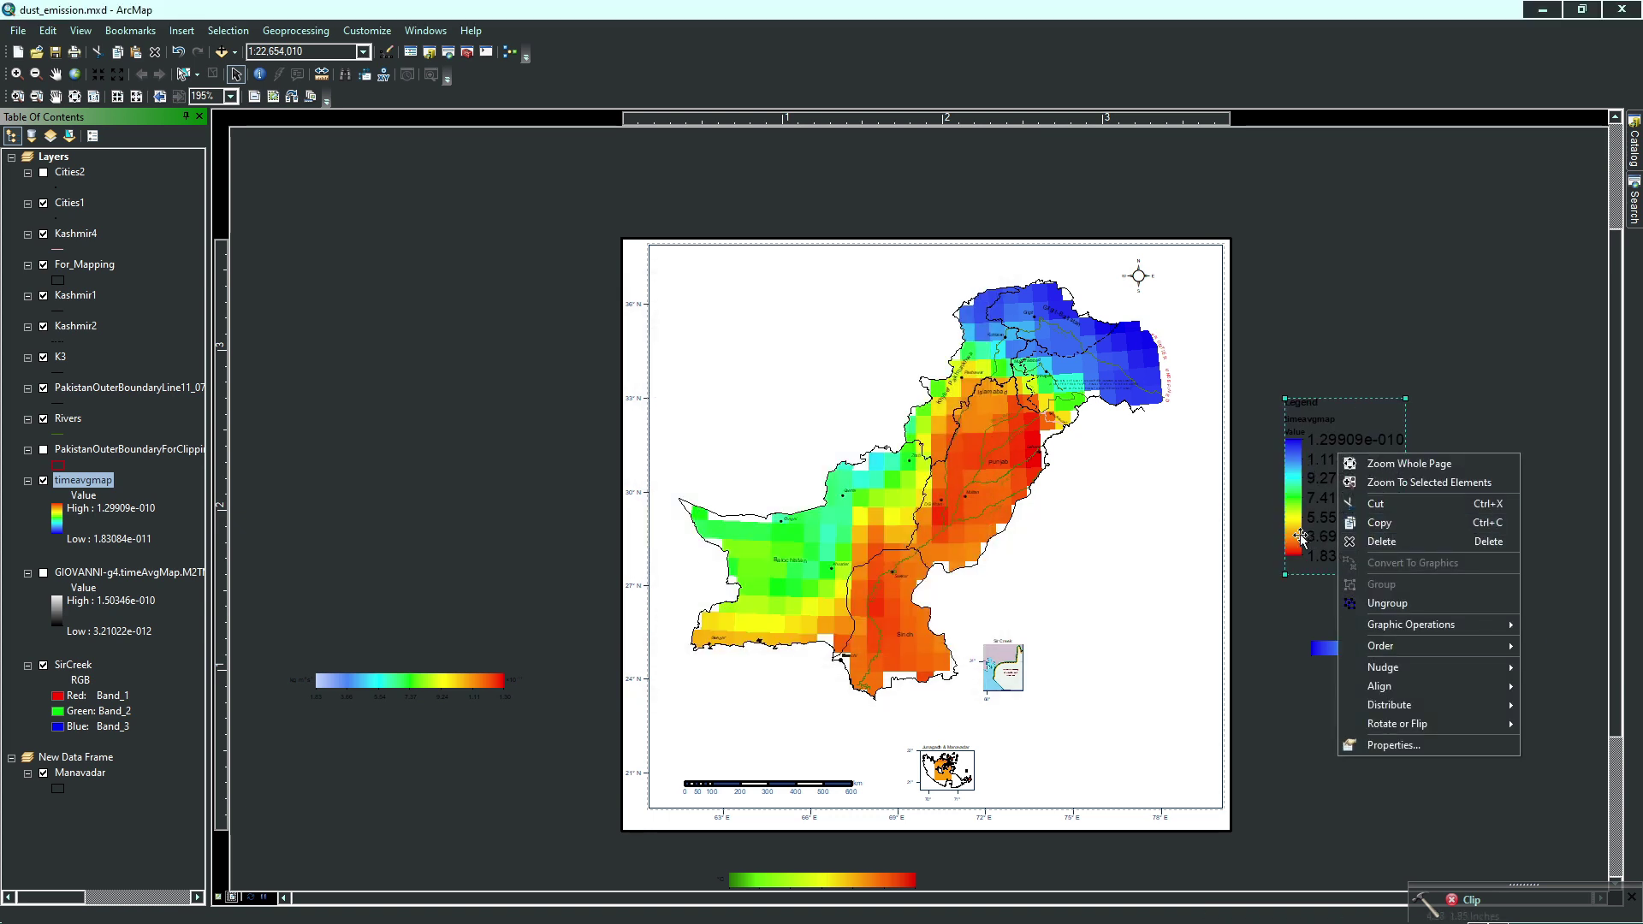
Check the timeavgmap layer's stretched symbology, including its value range and color ramp, leaving the settings as they are
{"action": "right_click", "coordinate": [98, 485]}
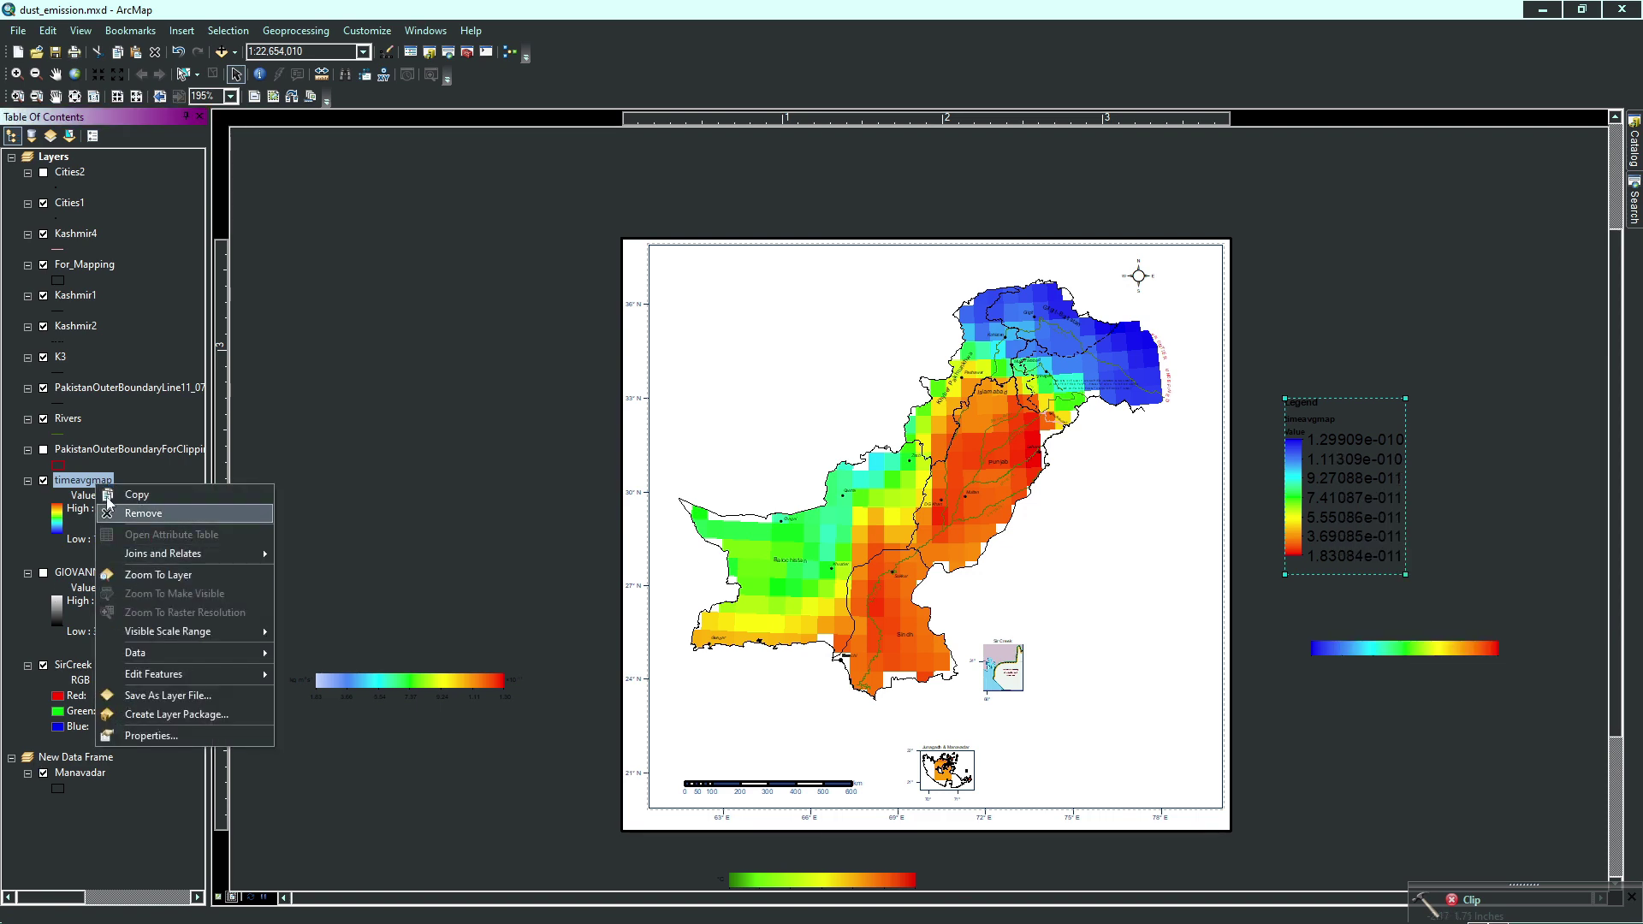
{"action": "left_click", "coordinate": [151, 736]}
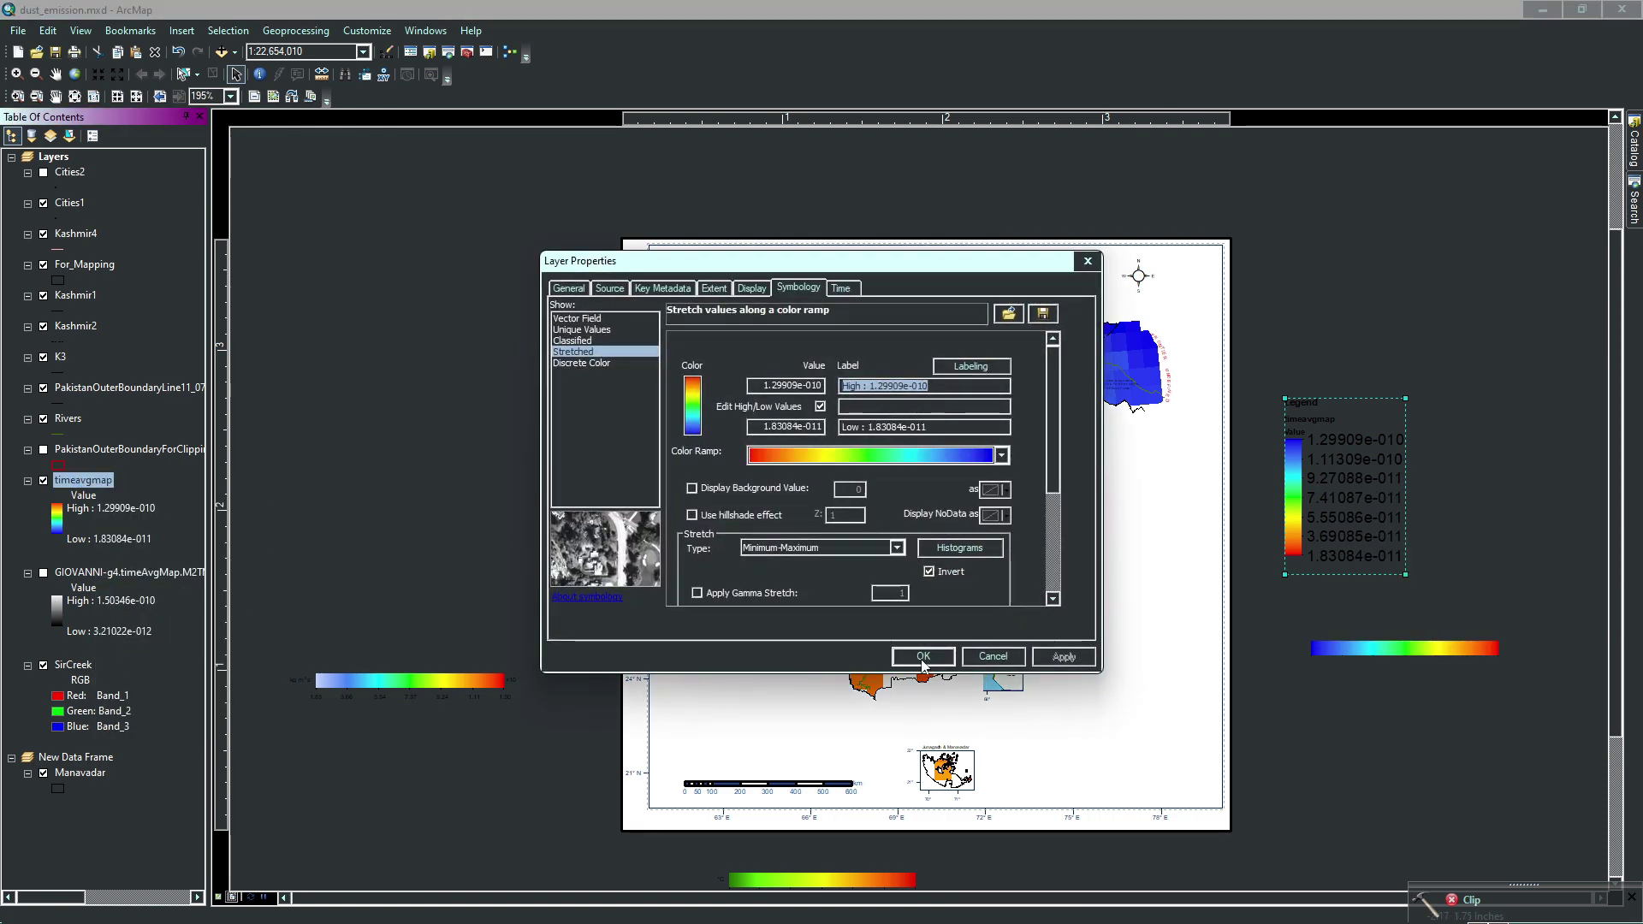
{"action": "left_click", "coordinate": [992, 660]}
Move the new legend graphic from off the page into the blank southeast corner of the map and nudge it slightly down
{"action": "left_click_drag", "start_coordinate": [1333, 500], "coordinate": [1121, 721]}
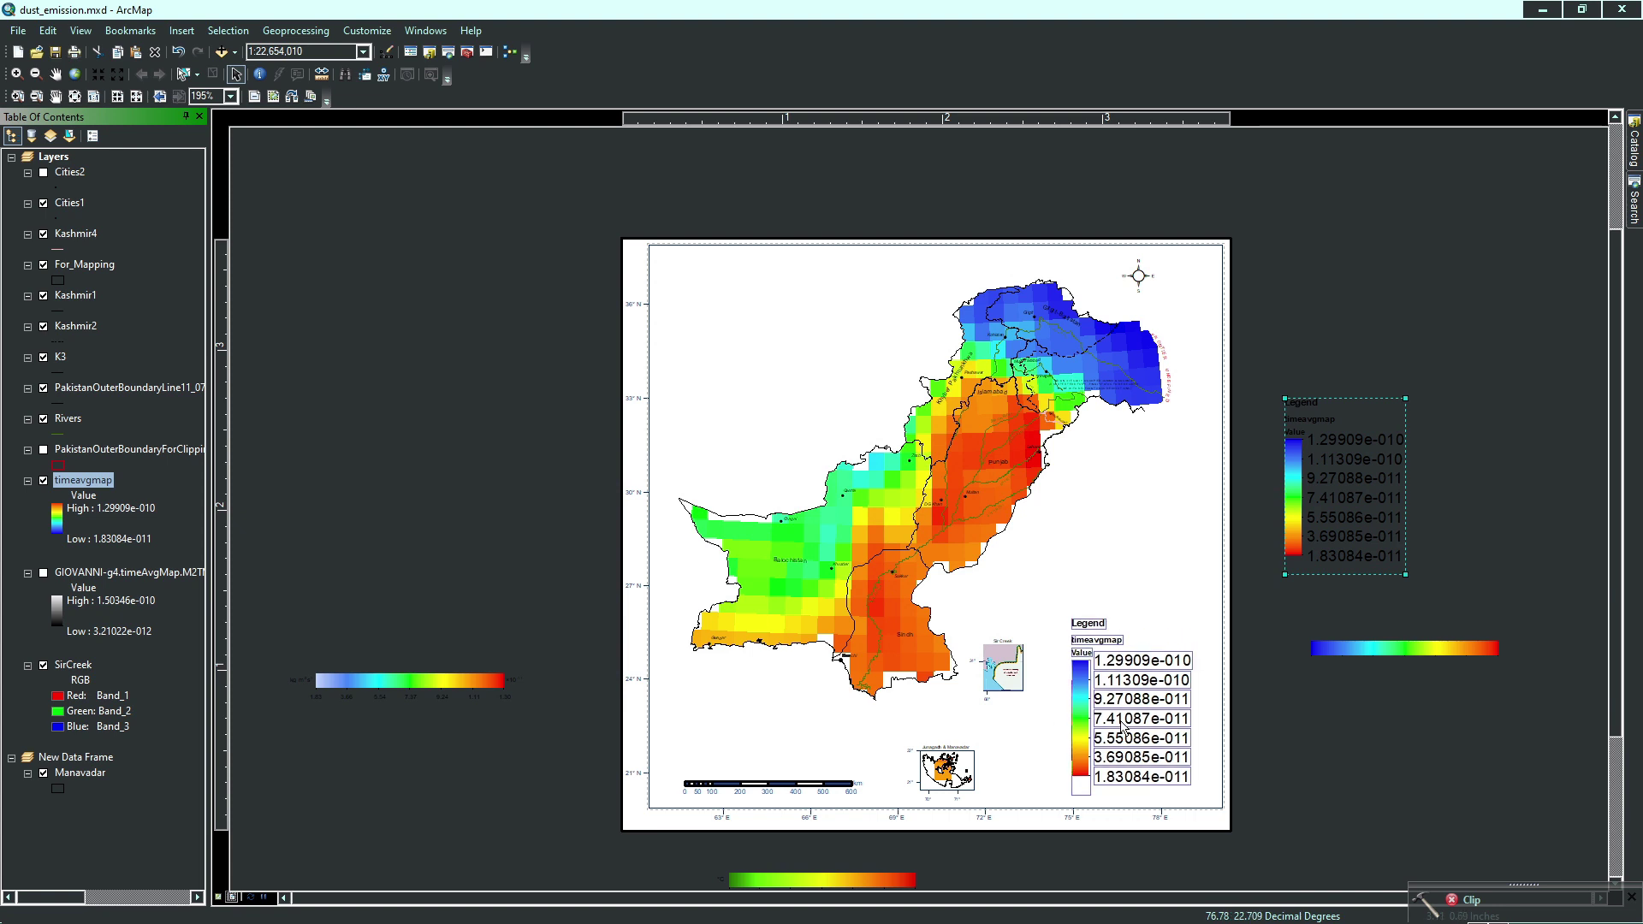
{"action": "left_click", "coordinate": [974, 660]}
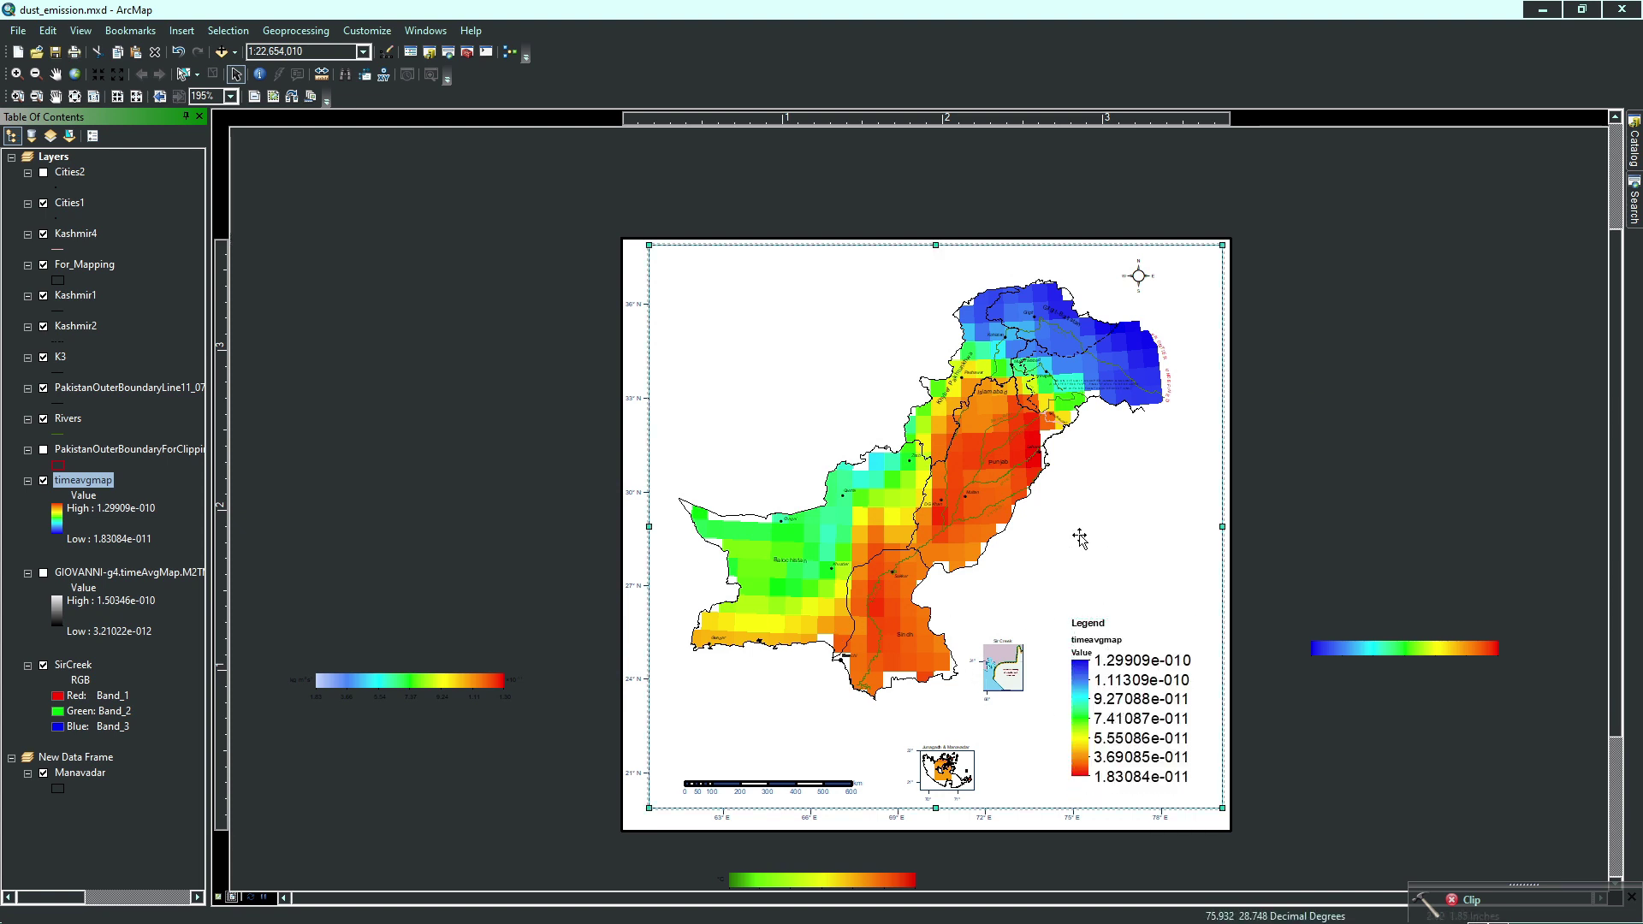
{"action": "left_click_drag", "start_coordinate": [1124, 733], "coordinate": [1126, 741]}
{"action": "left_click", "coordinate": [1311, 552]}
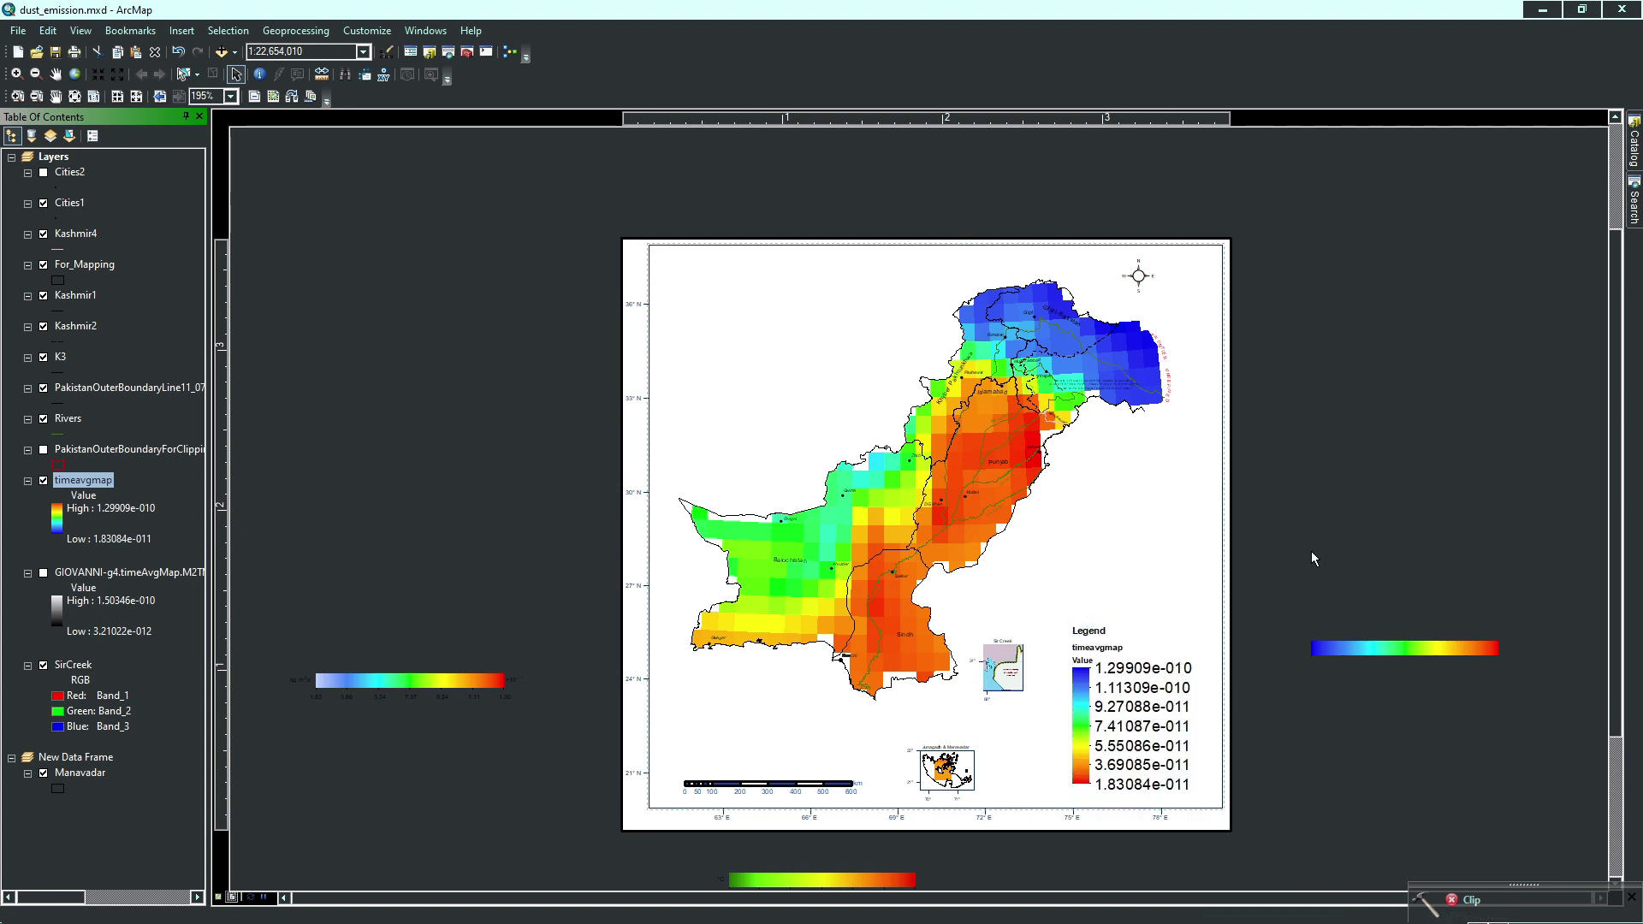
Group the main data frame, the legend and the other layout elements on the page into one object
{"action": "left_click", "coordinate": [972, 529]}
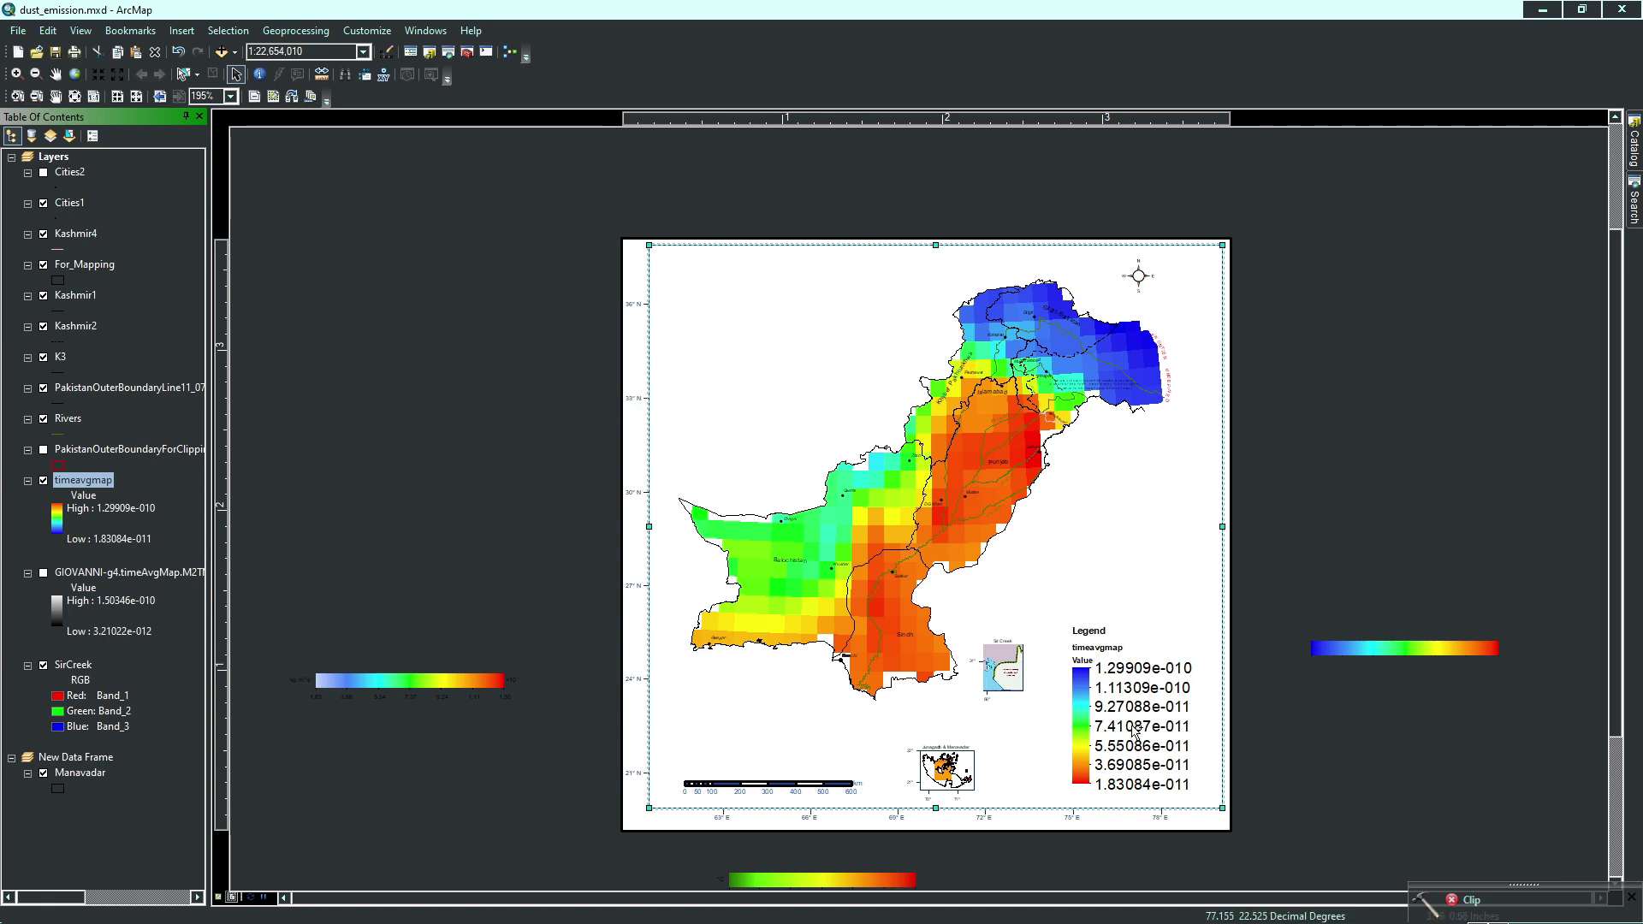
{"action": "left_click", "coordinate": [1101, 695], "text": "shift"}
{"action": "left_click", "coordinate": [782, 789], "text": "shift"}
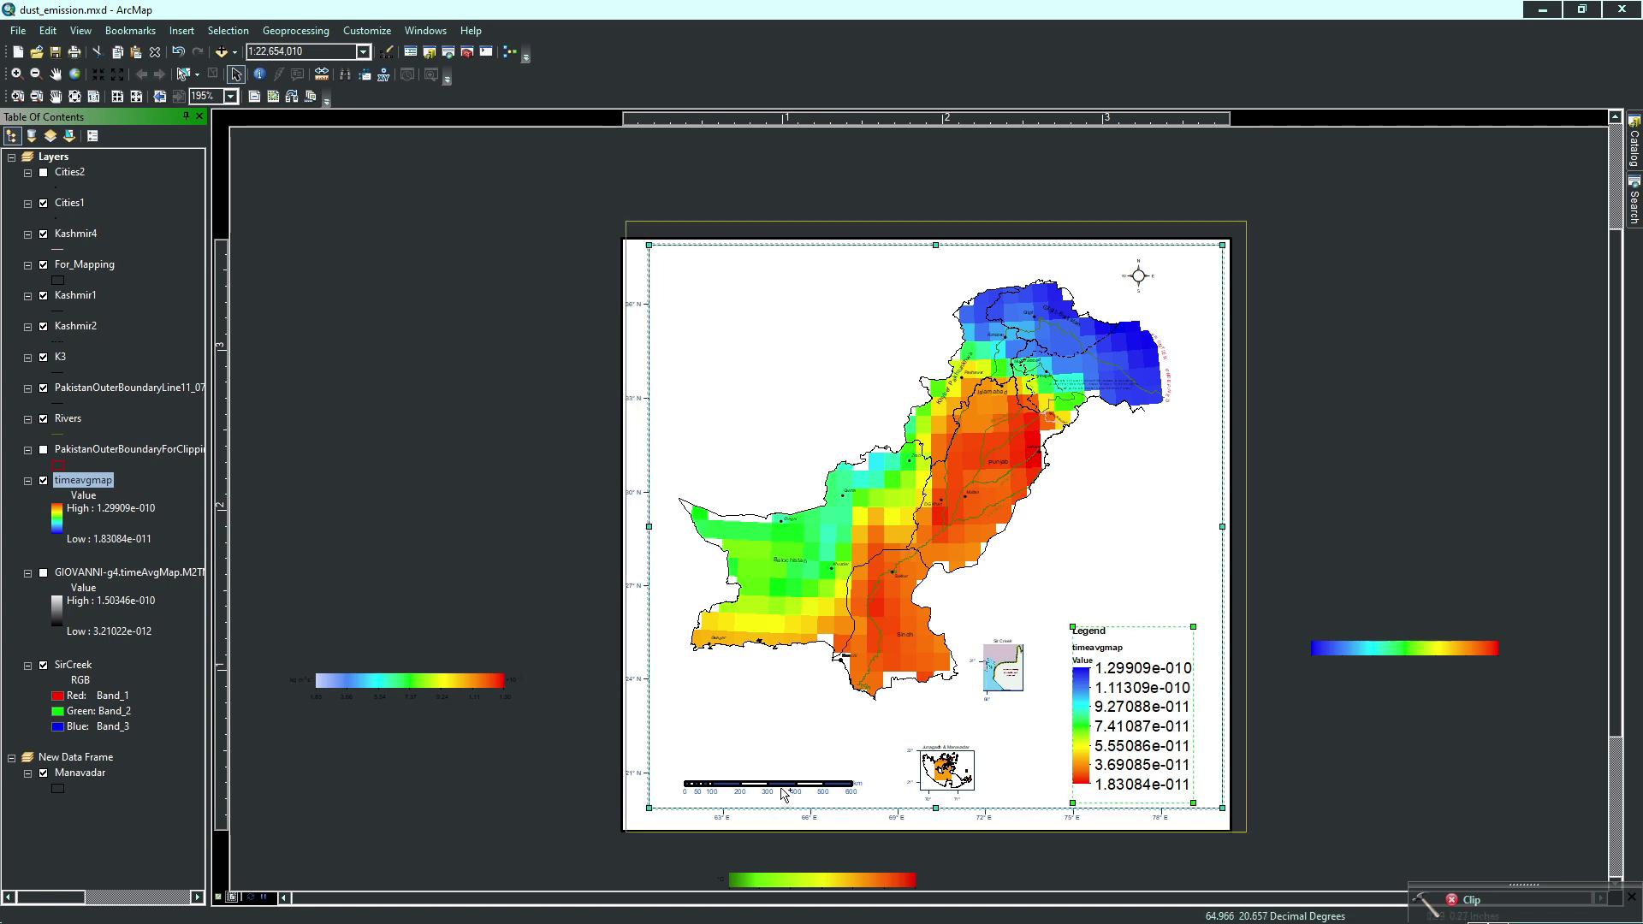
{"action": "right_click", "coordinate": [885, 554]}
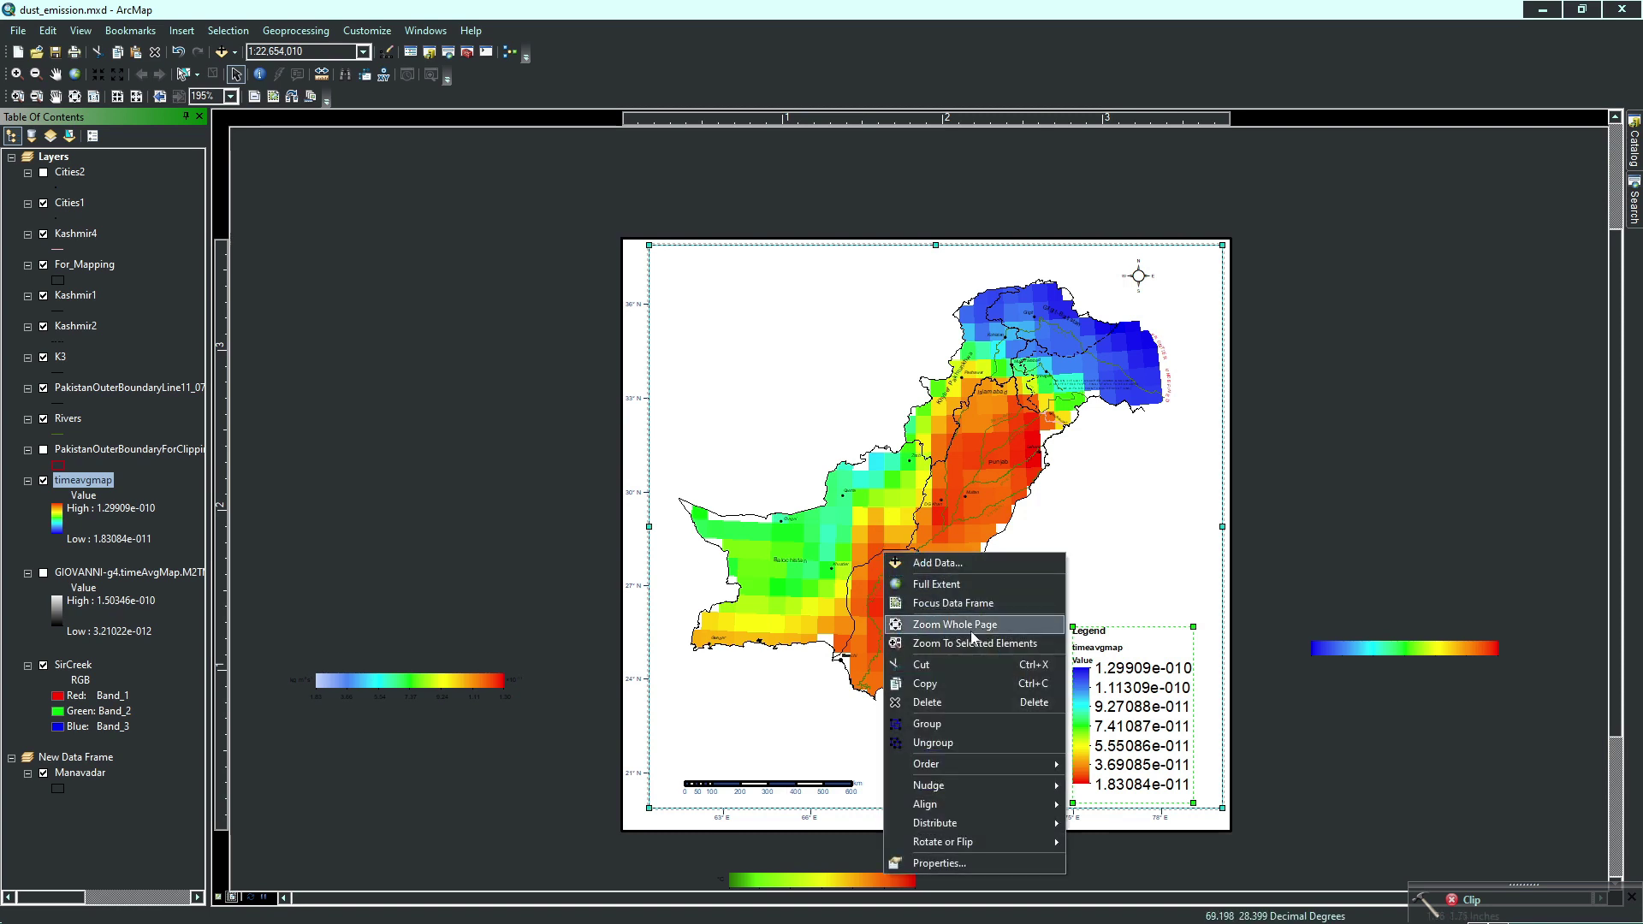
{"action": "left_click", "coordinate": [937, 727]}
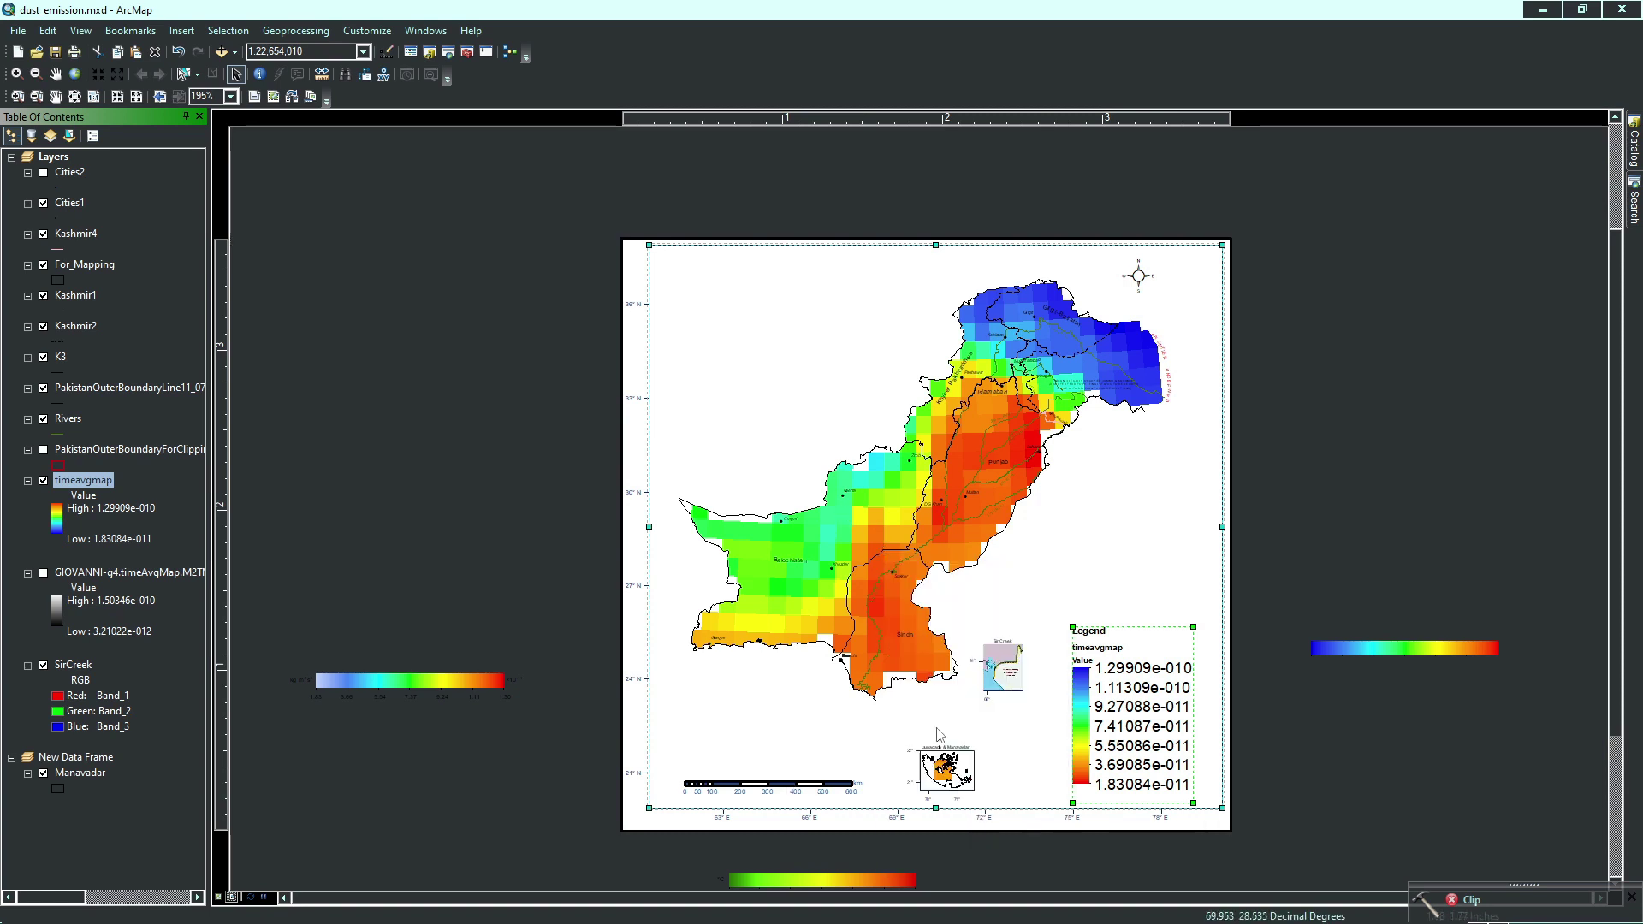
{"action": "left_click", "coordinate": [869, 635]}
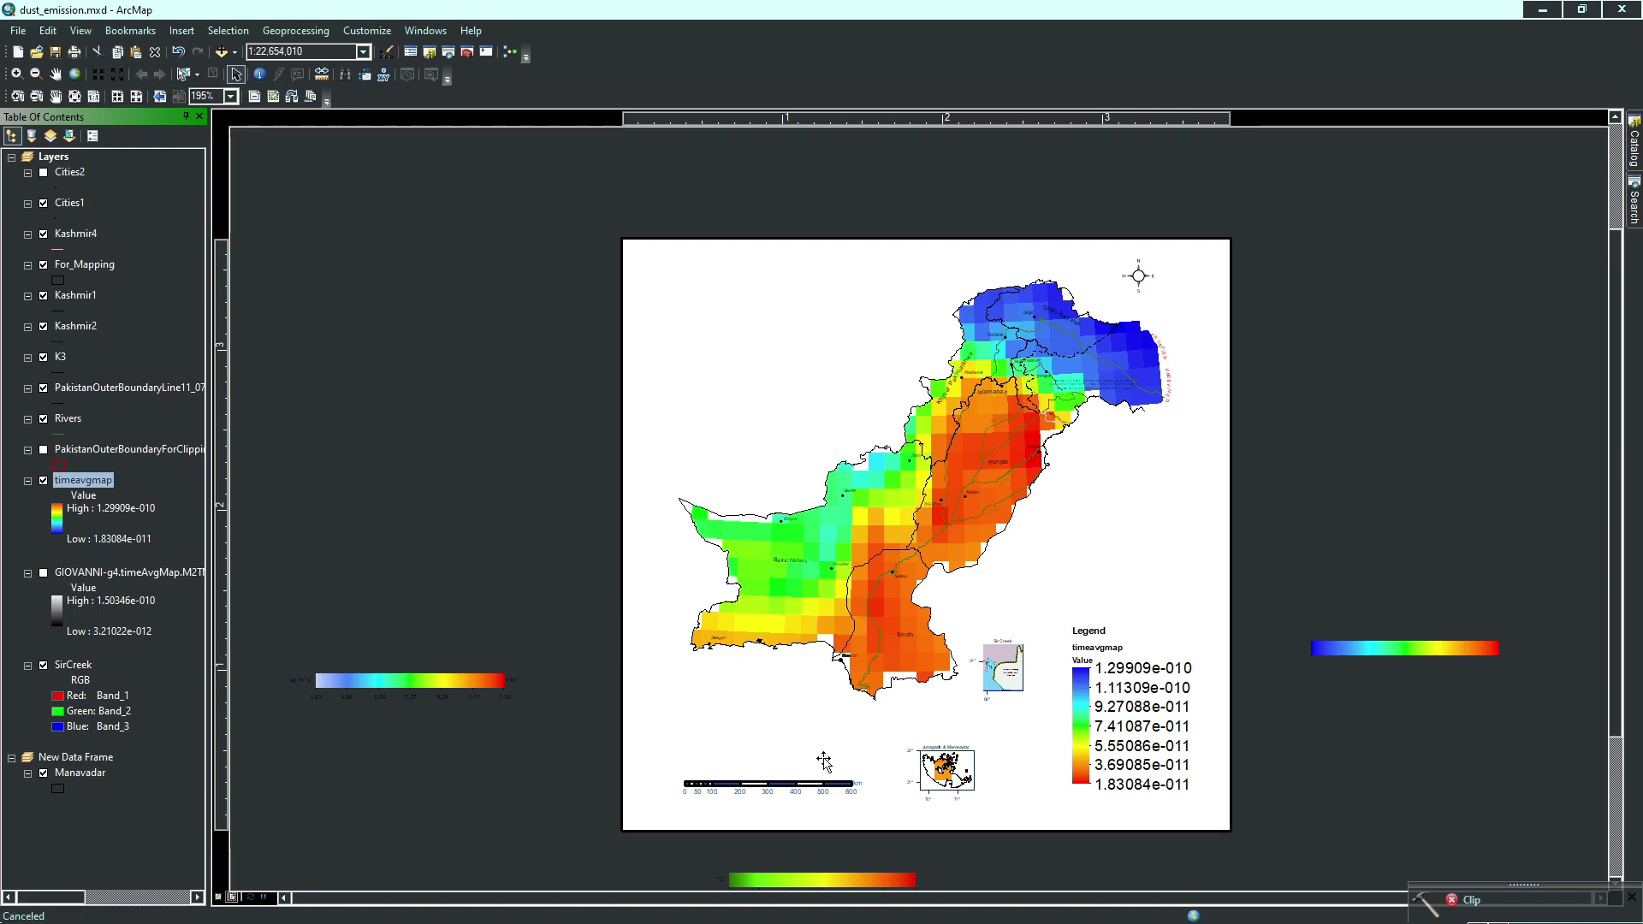
{"action": "left_click", "coordinate": [690, 752]}
{"action": "left_click", "coordinate": [1251, 587]}
{"action": "left_click", "coordinate": [1188, 721]}
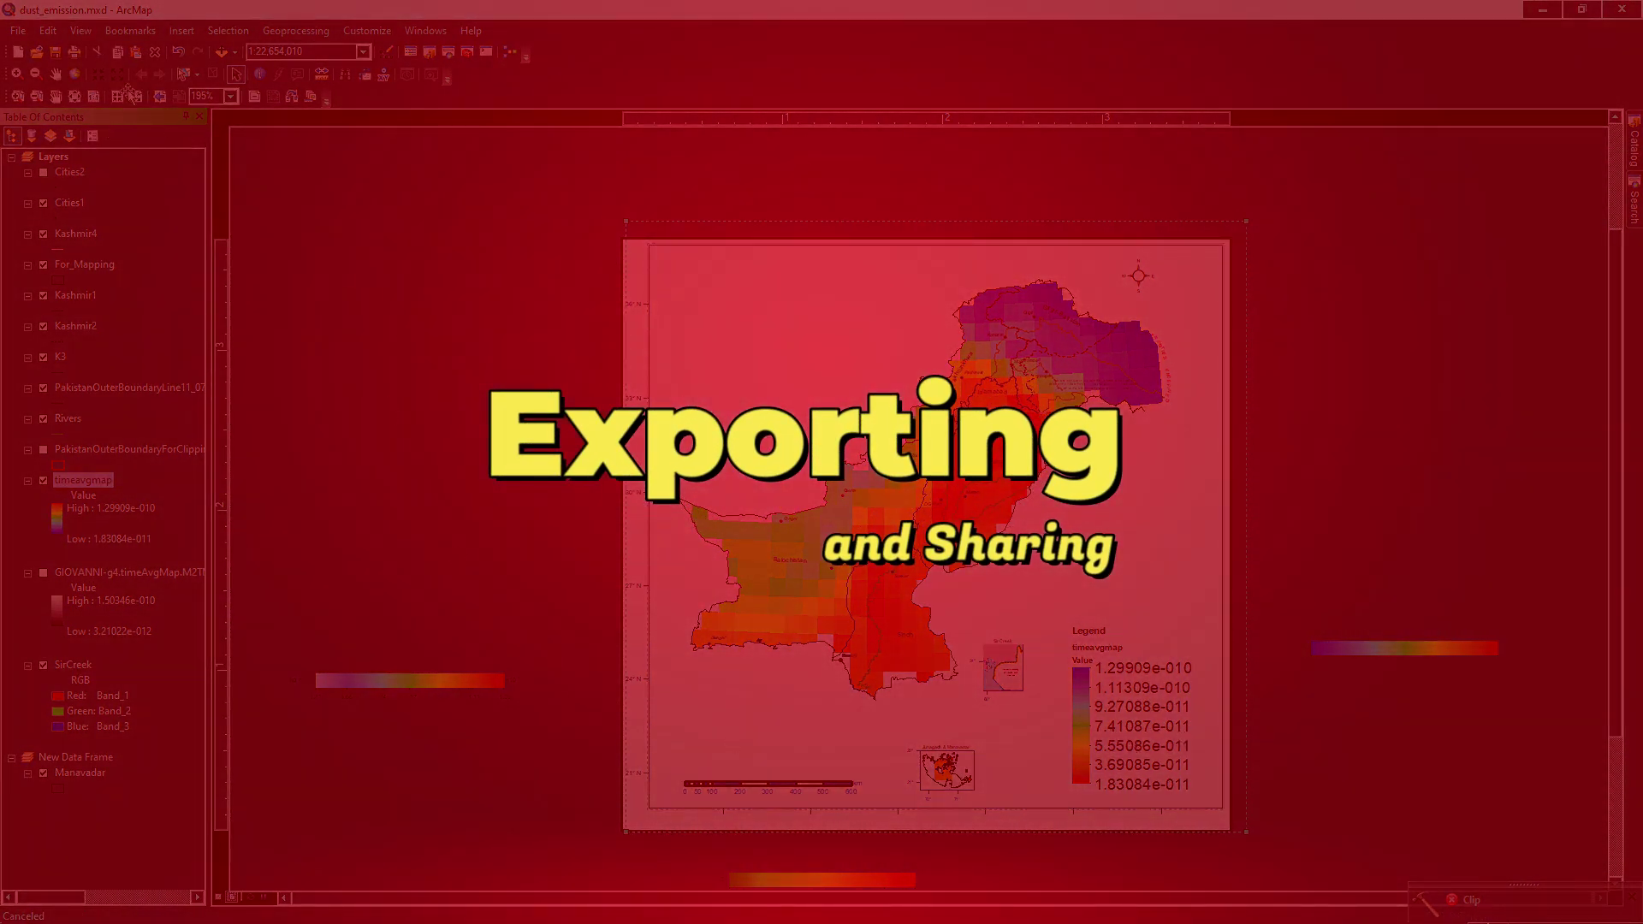
Export the map to the Desktop as a TIFF file named COchemical_production
{"action": "left_click", "coordinate": [17, 30]}
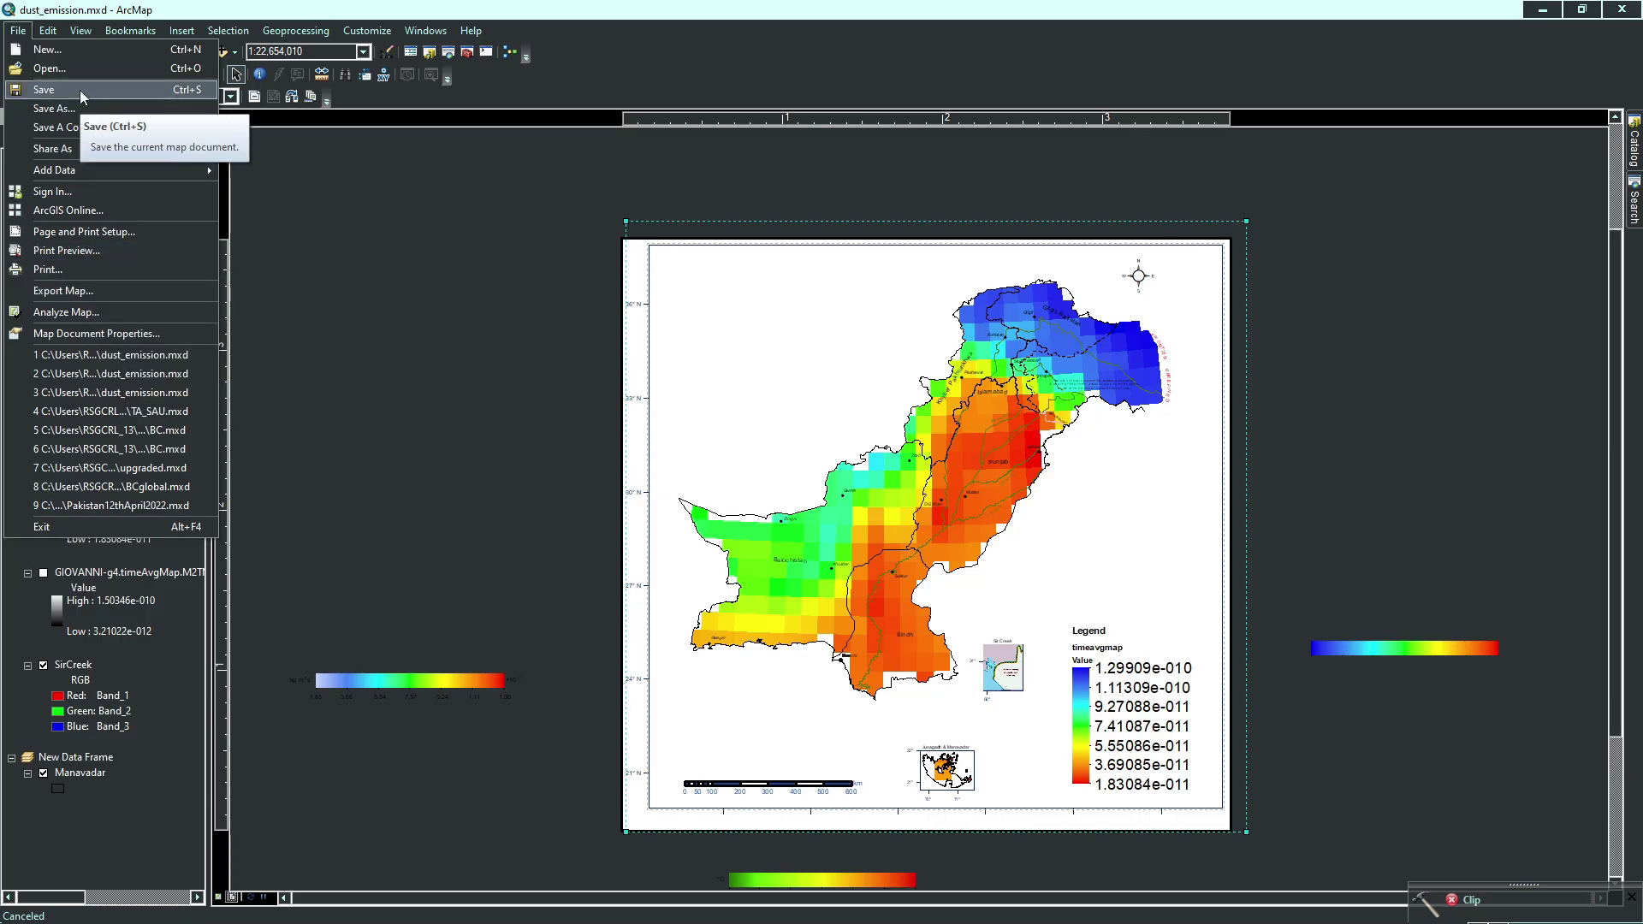
{"action": "left_click", "coordinate": [62, 291]}
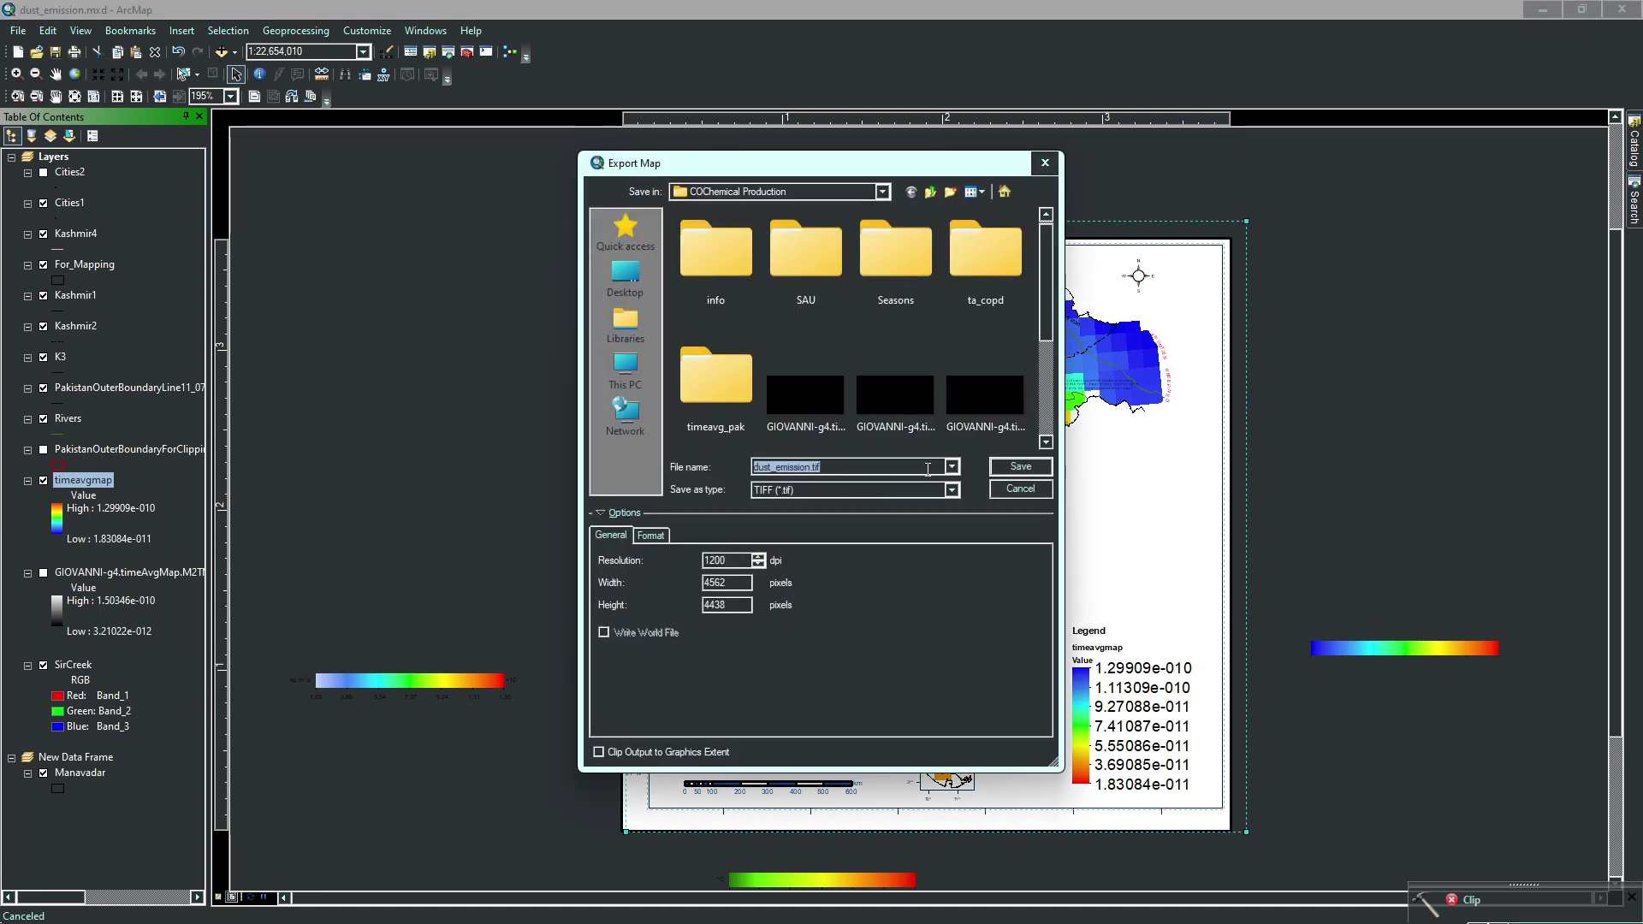
{"action": "left_click", "coordinate": [625, 278]}
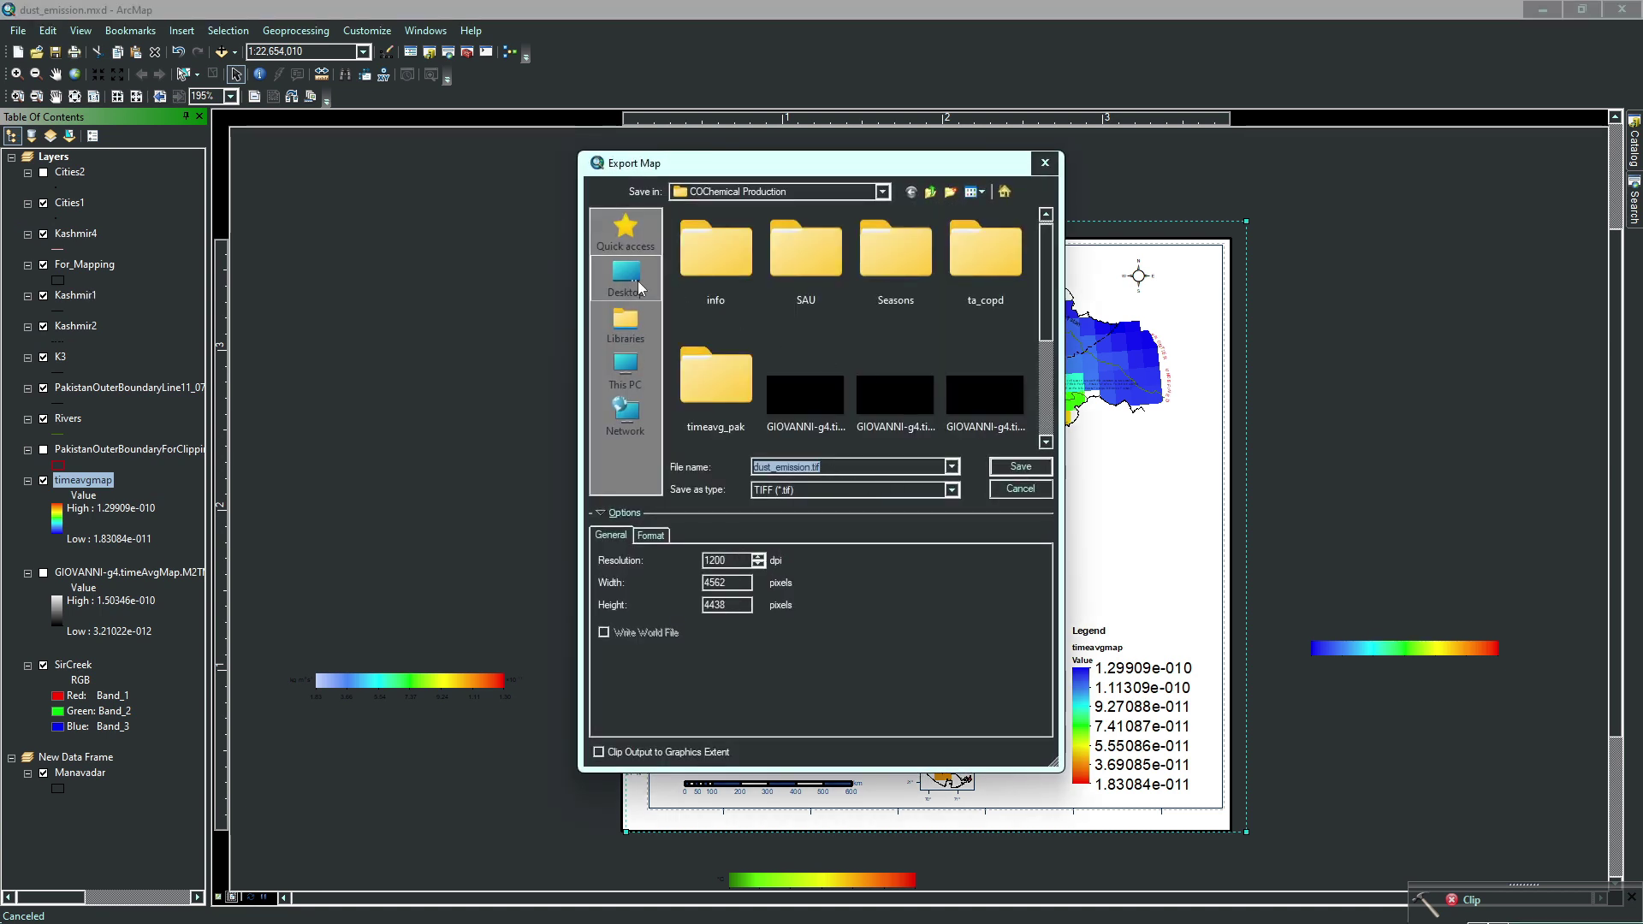
{"action": "left_click", "coordinate": [855, 463]}
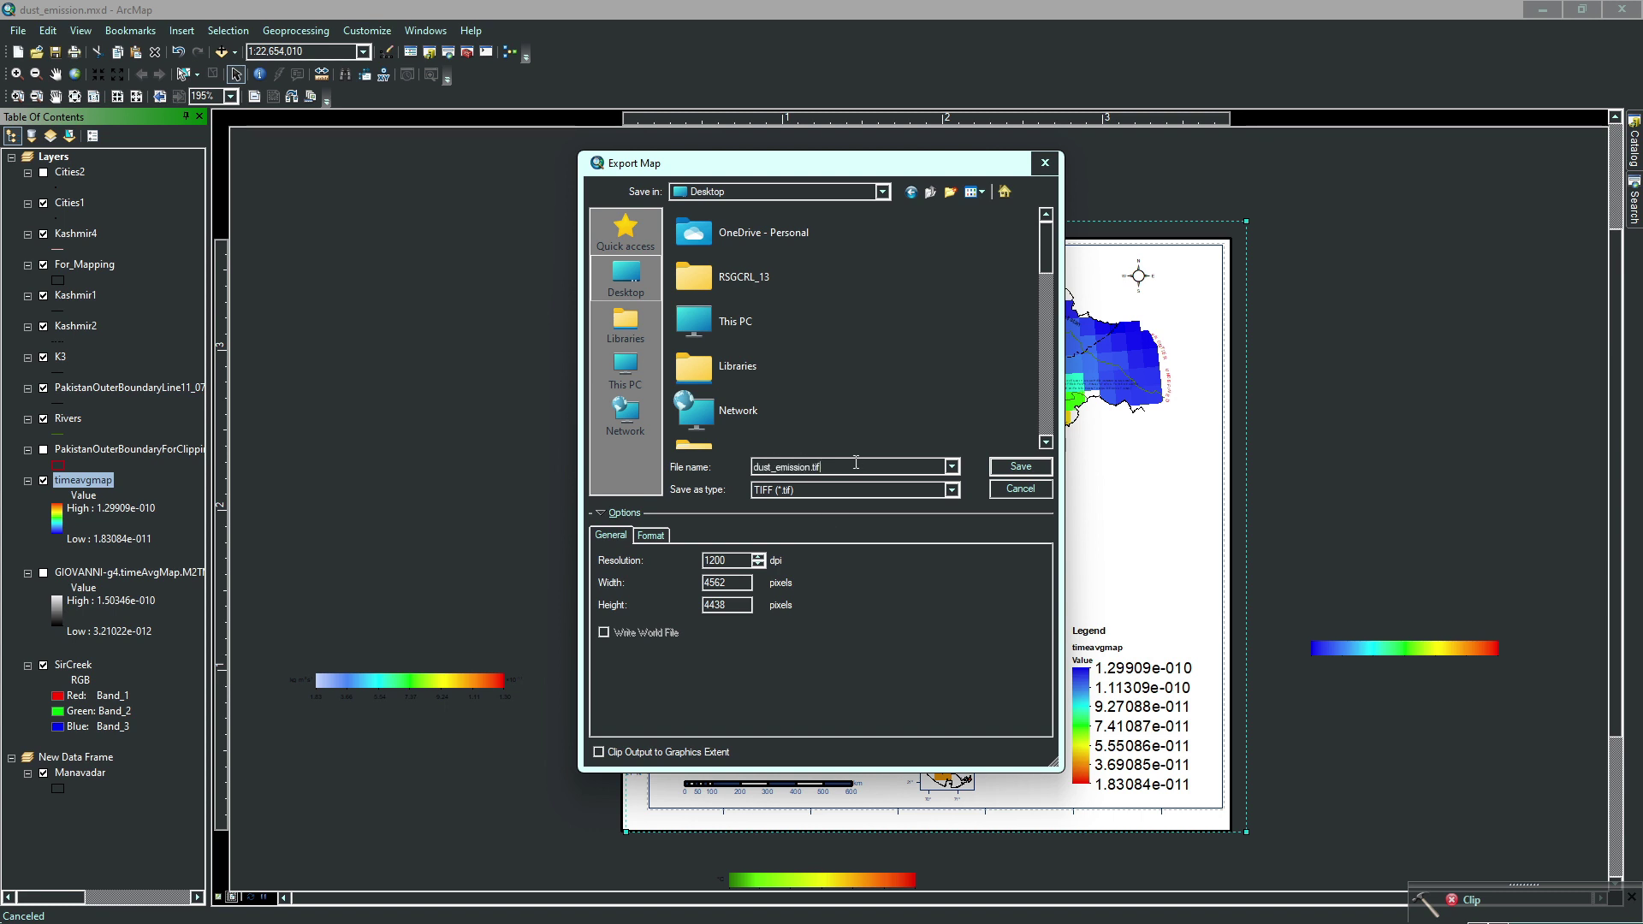
{"action": "double_click", "coordinate": [811, 464]}
{"action": "type", "text": "CO"}
{"action": "type", "text": "chemical_"}
{"action": "type", "text": "production"}
{"action": "key", "text": "Return"}
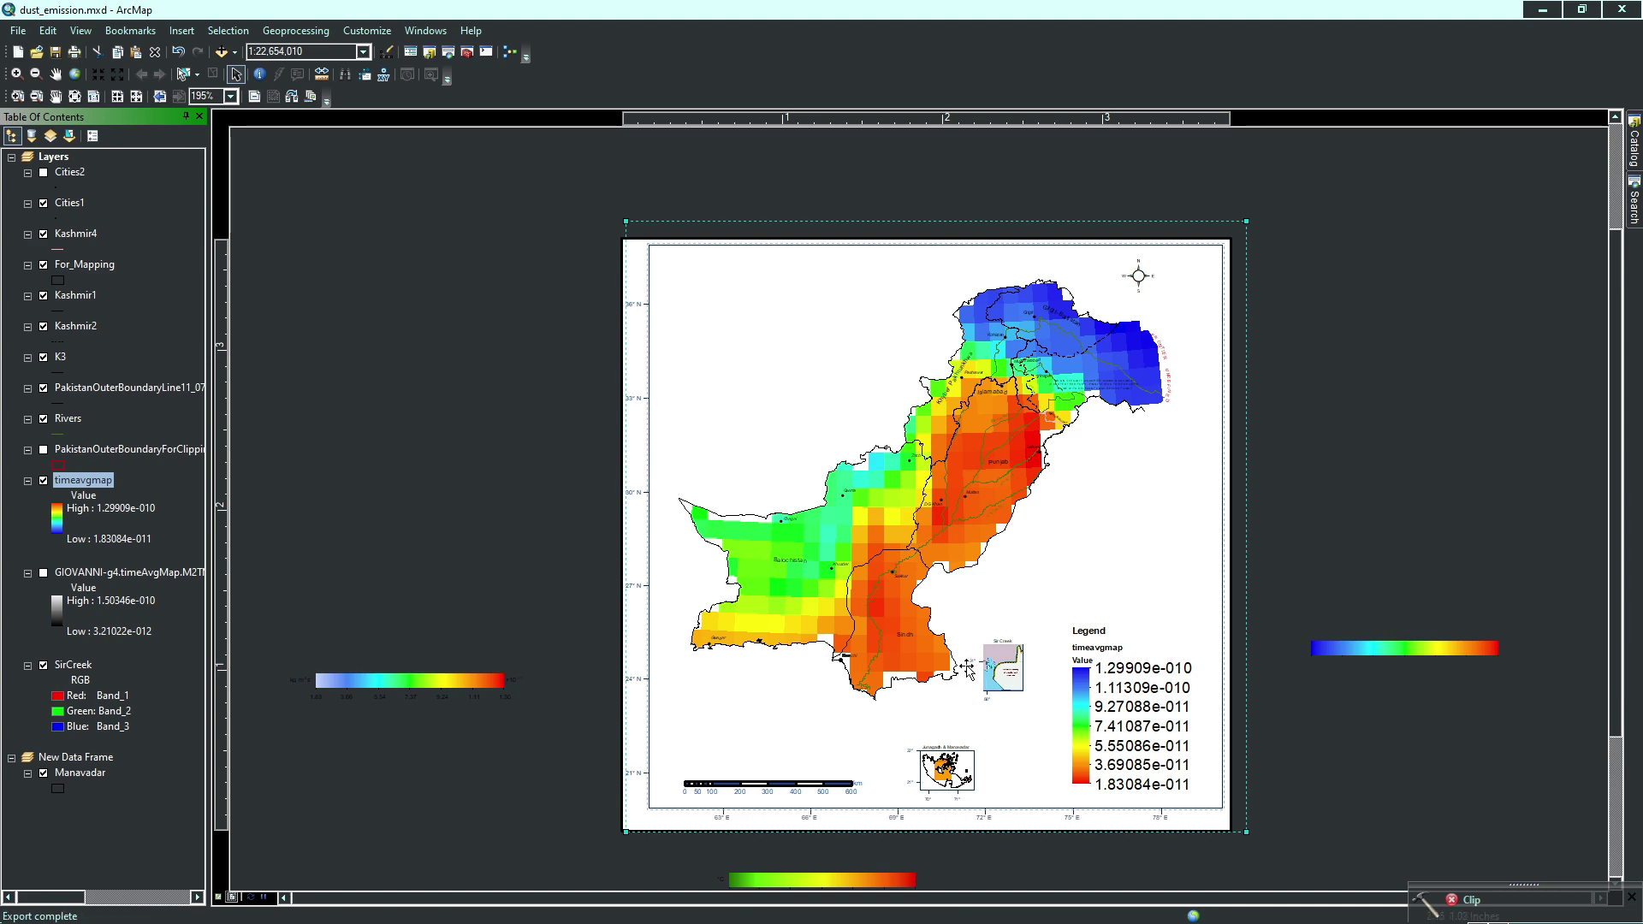
{"action": "left_click", "coordinate": [1292, 381]}
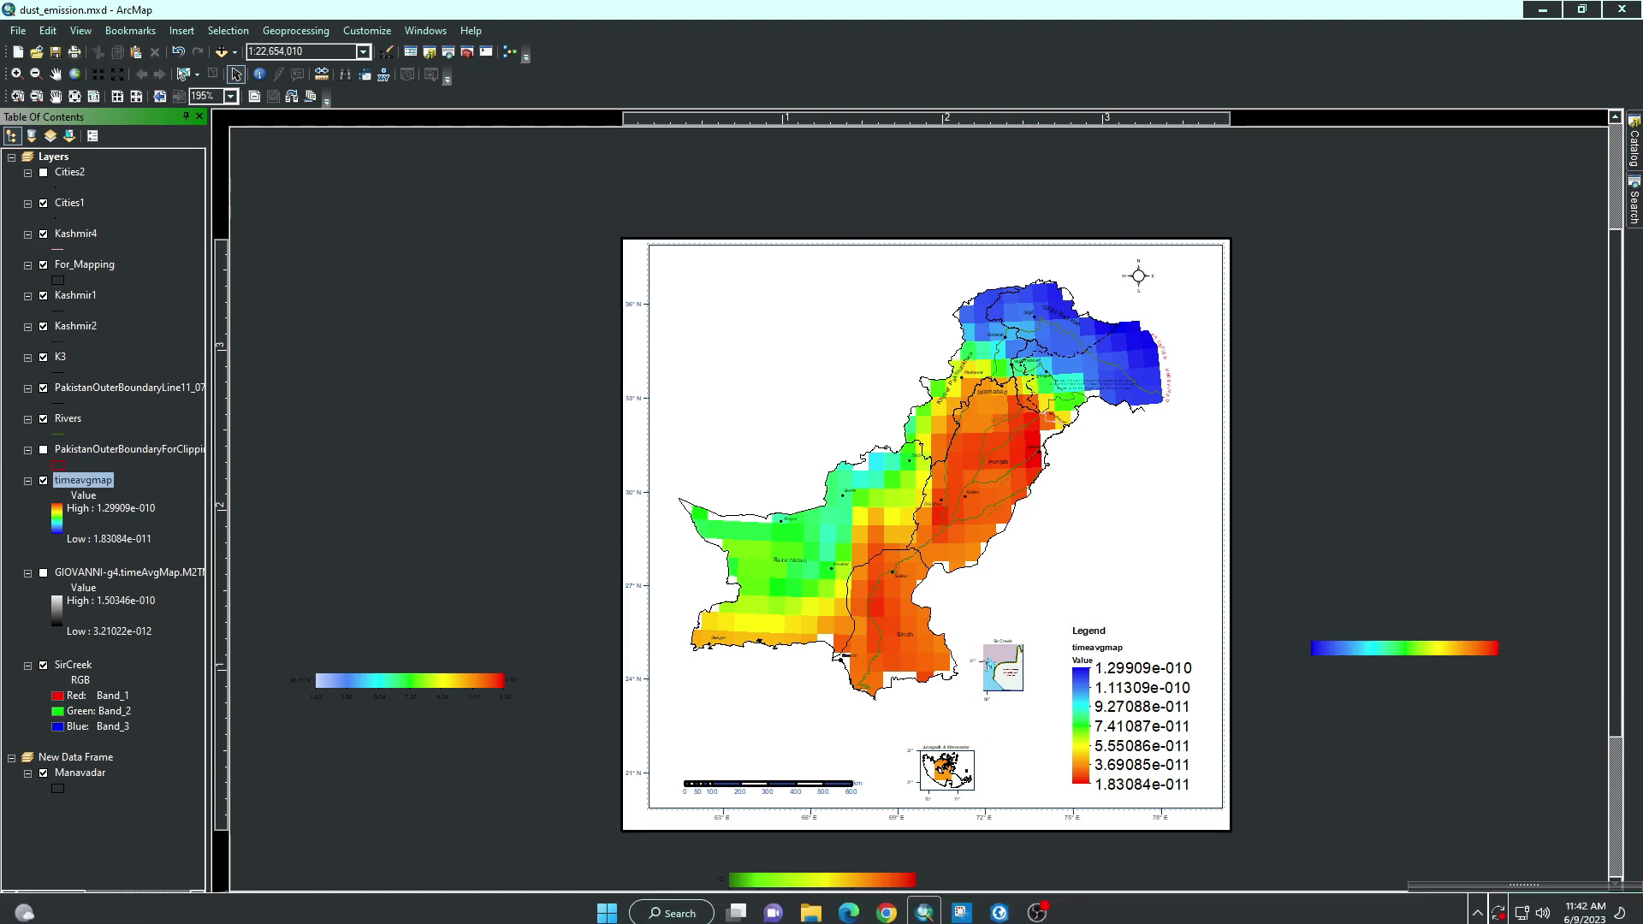
Switch to the Desktop folder in File Explorer and view the exported COchemical_production.tif in a maximized window
{"action": "left_click", "coordinate": [1641, 921]}
{"action": "key", "text": "alt+Tab"}
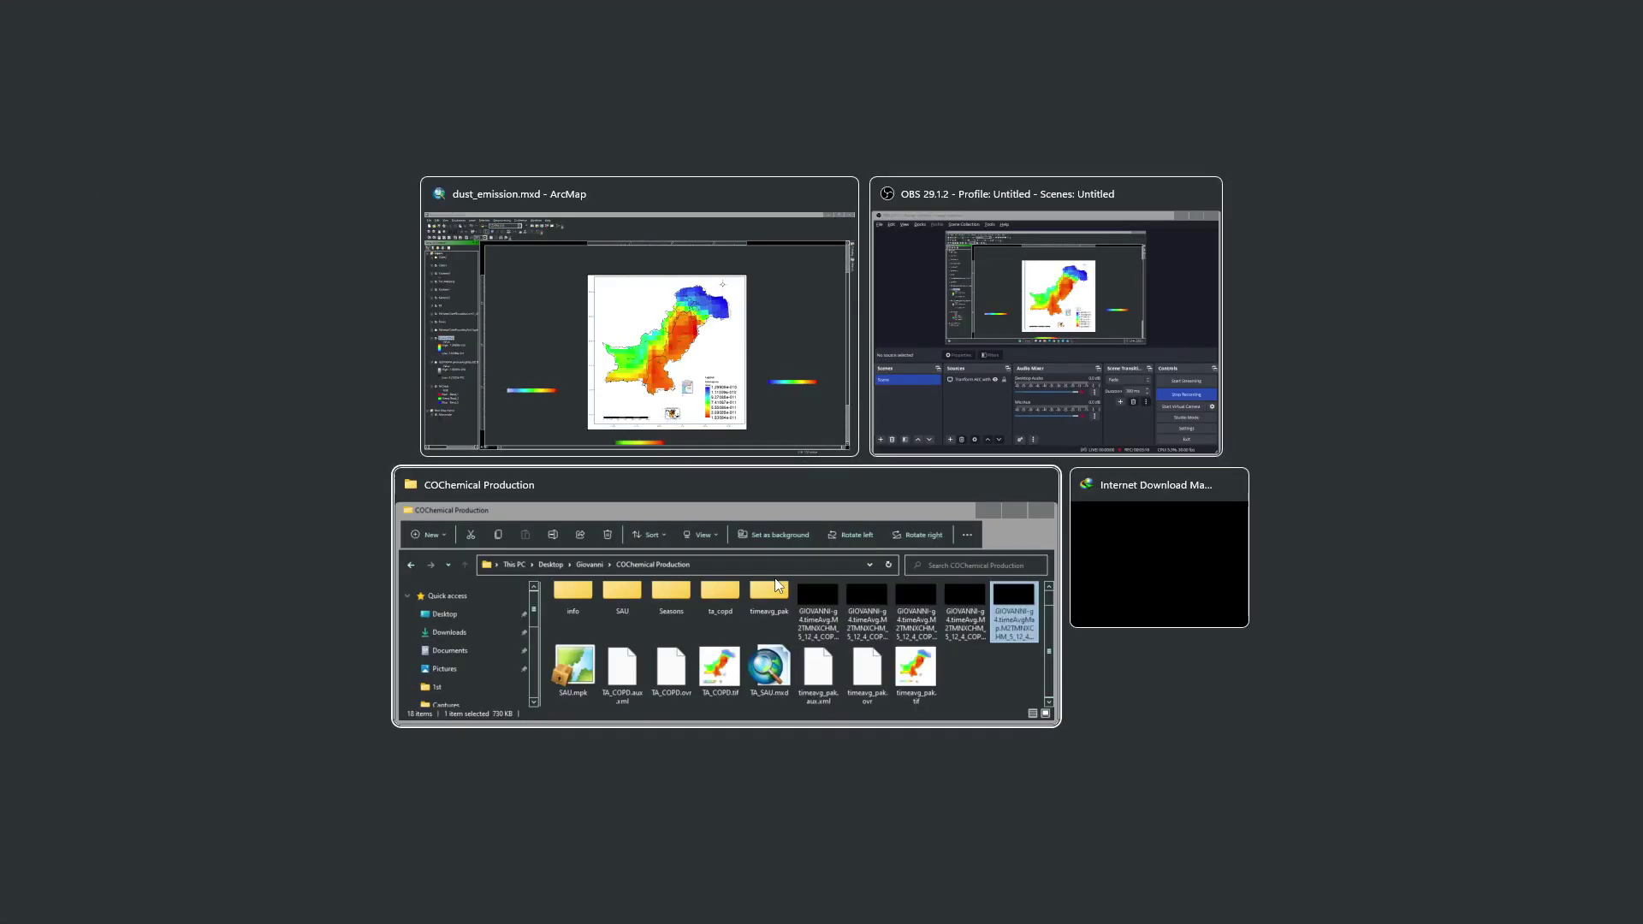
{"action": "double_click", "coordinate": [773, 296]}
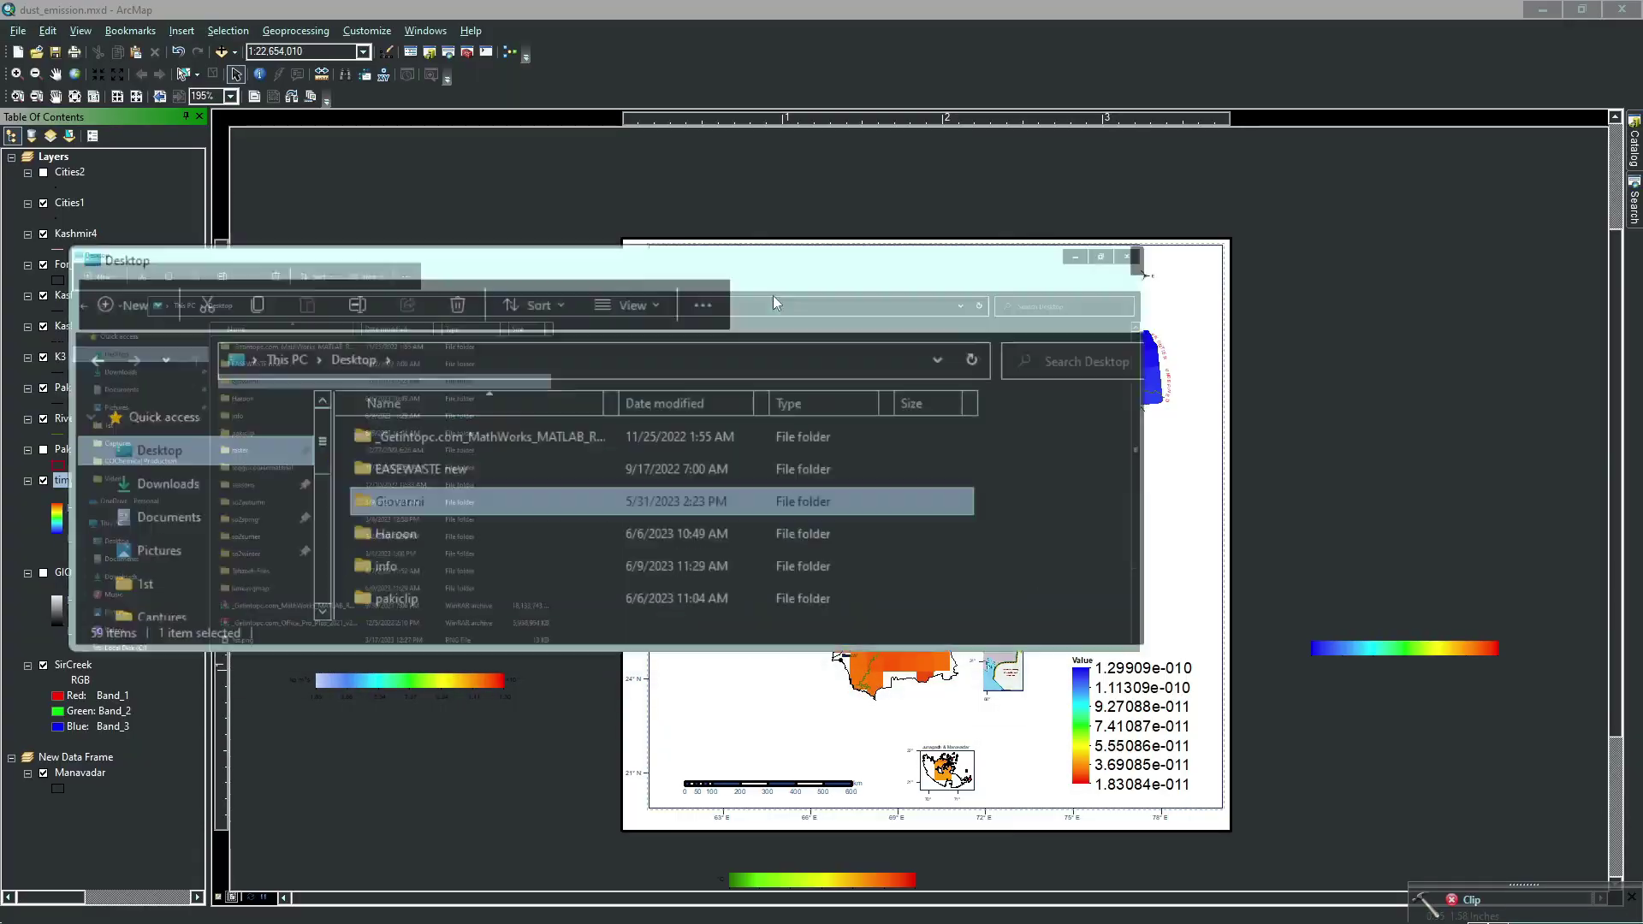
{"action": "left_click", "coordinate": [464, 509]}
{"action": "key", "text": "c"}
{"action": "double_click", "coordinate": [313, 764]}
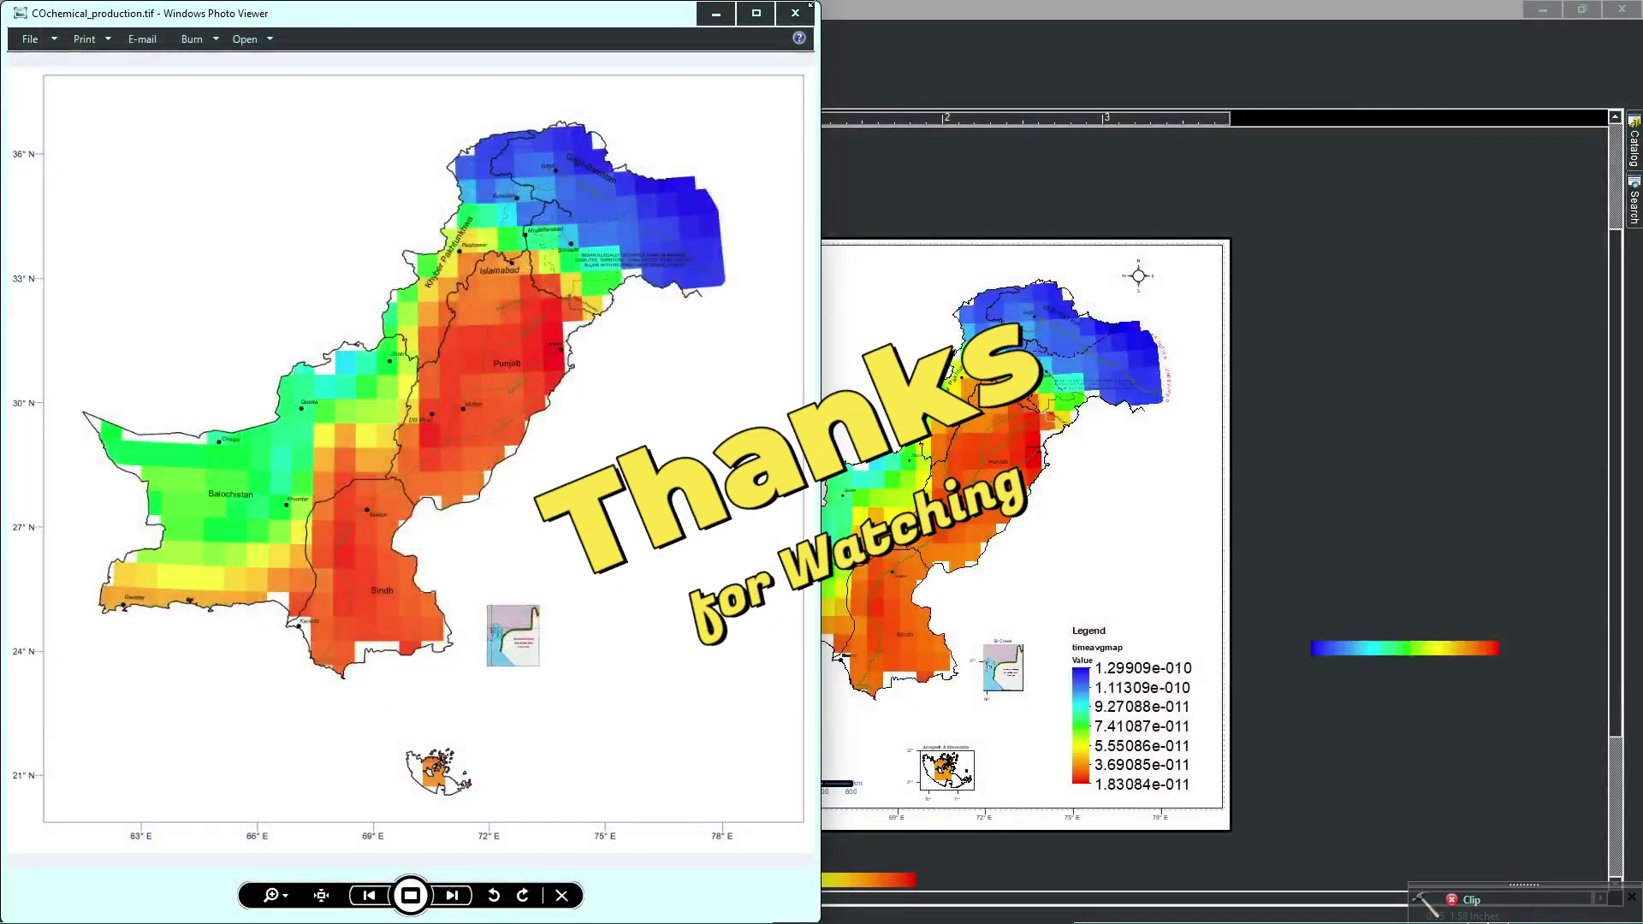
{"action": "left_click", "coordinate": [758, 15]}
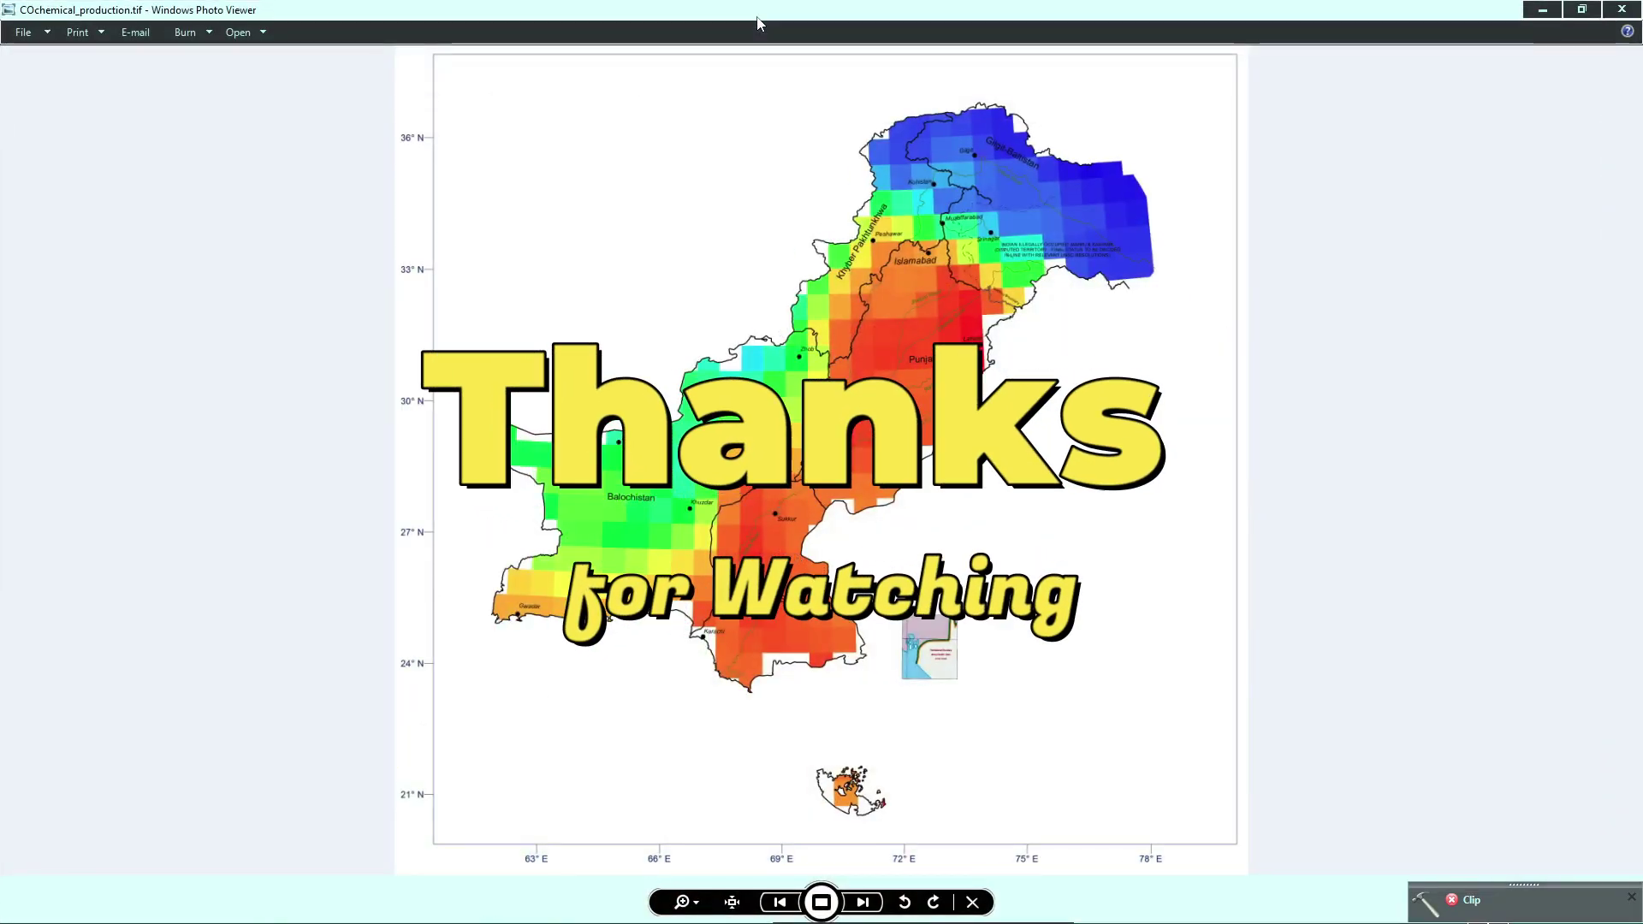